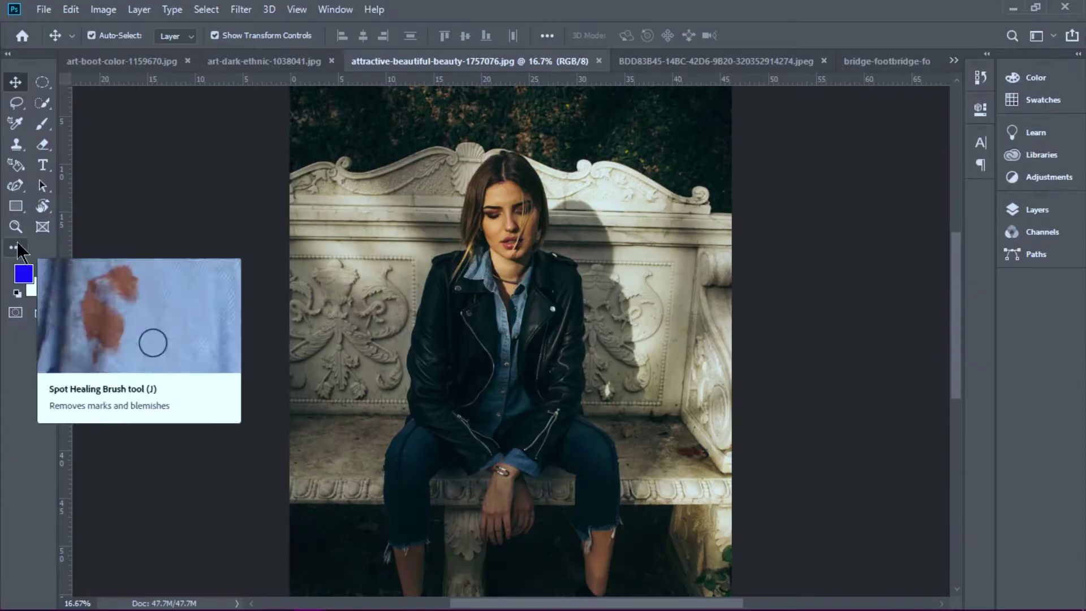
drag(532, 231, 496, 238)
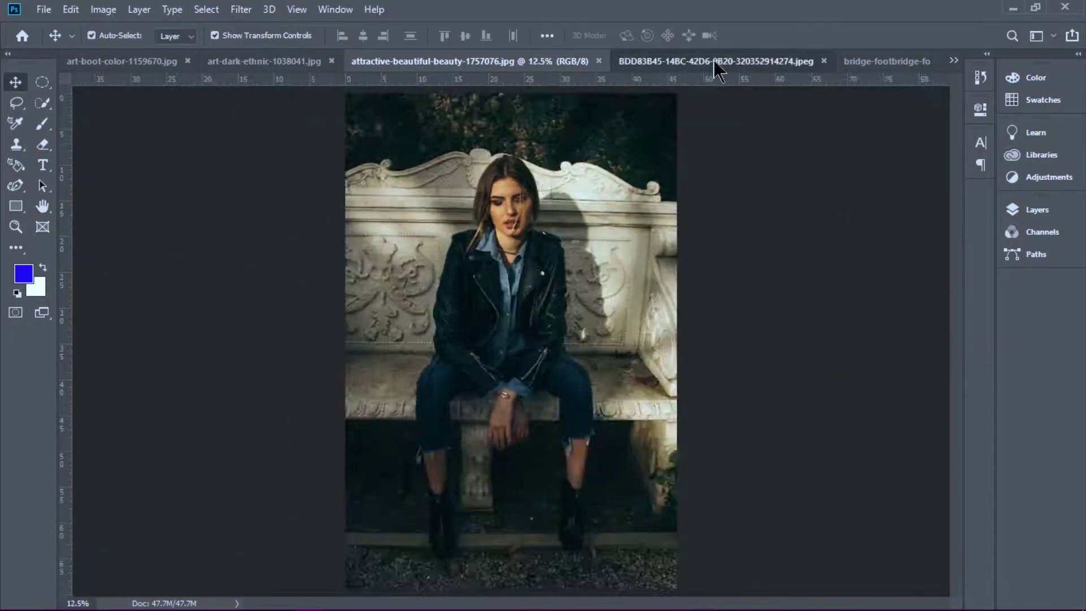
click(716, 61)
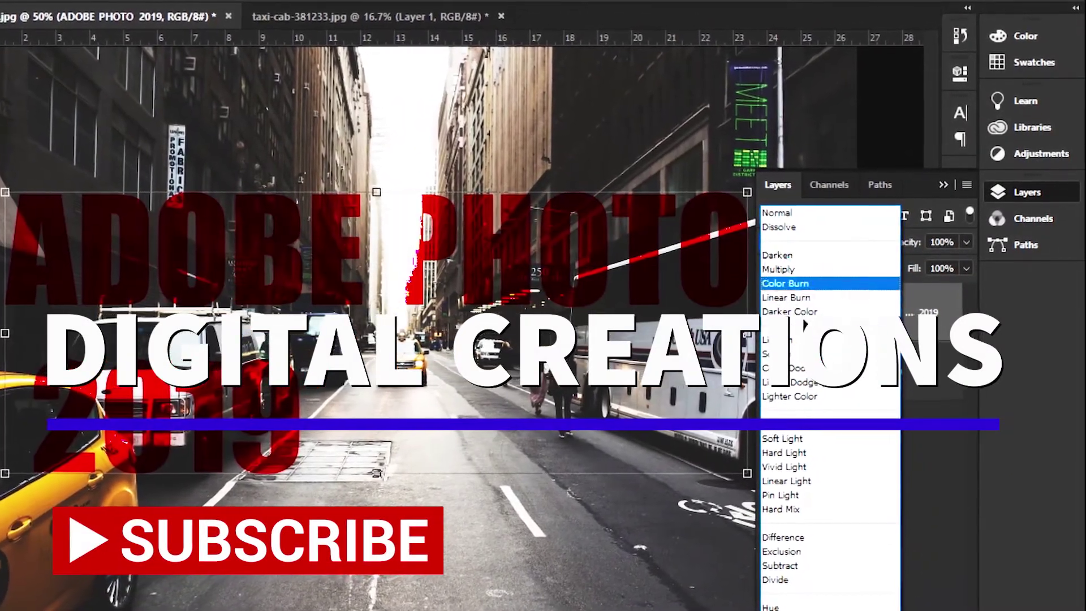
- Set the blend mode of the ADOBE PHOTO 2019 text layer to Overlay over the street photo
click(792, 340)
click(815, 243)
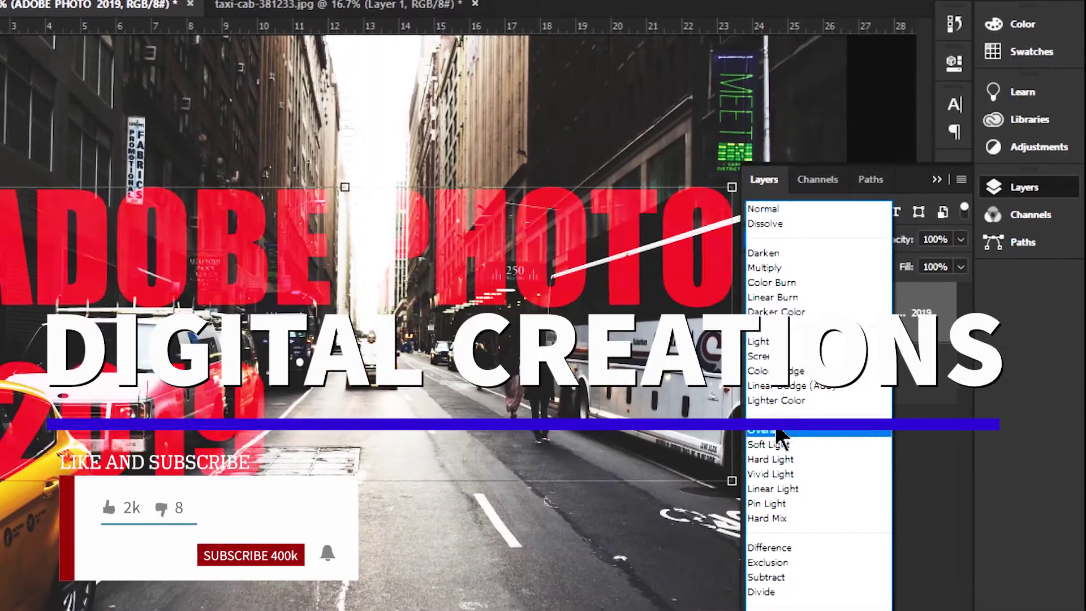
click(779, 431)
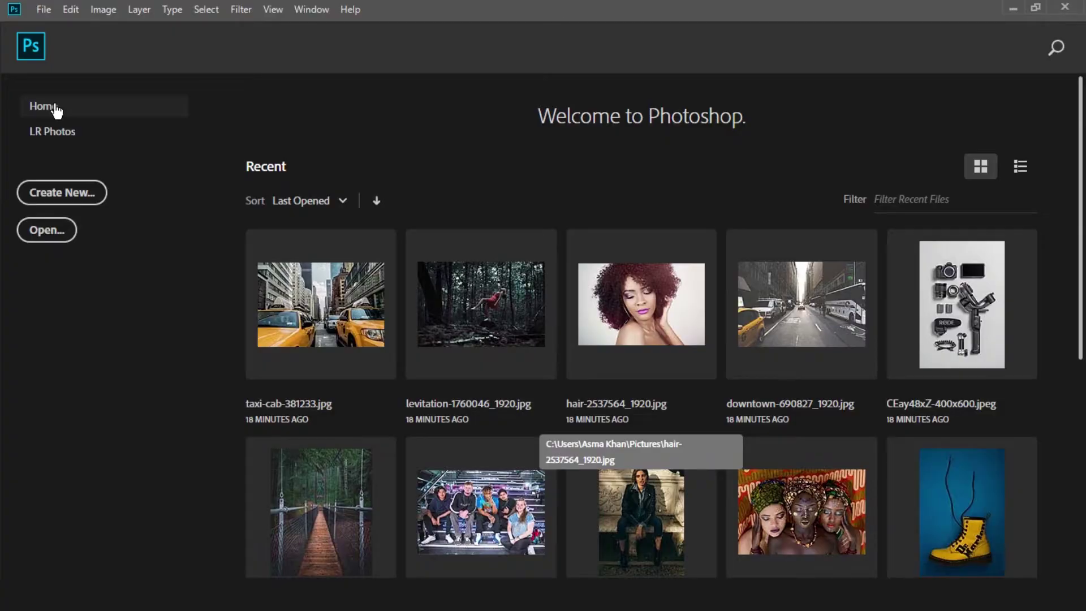
- View the LR Photos page of the start screen and return to the Home page
click(73, 133)
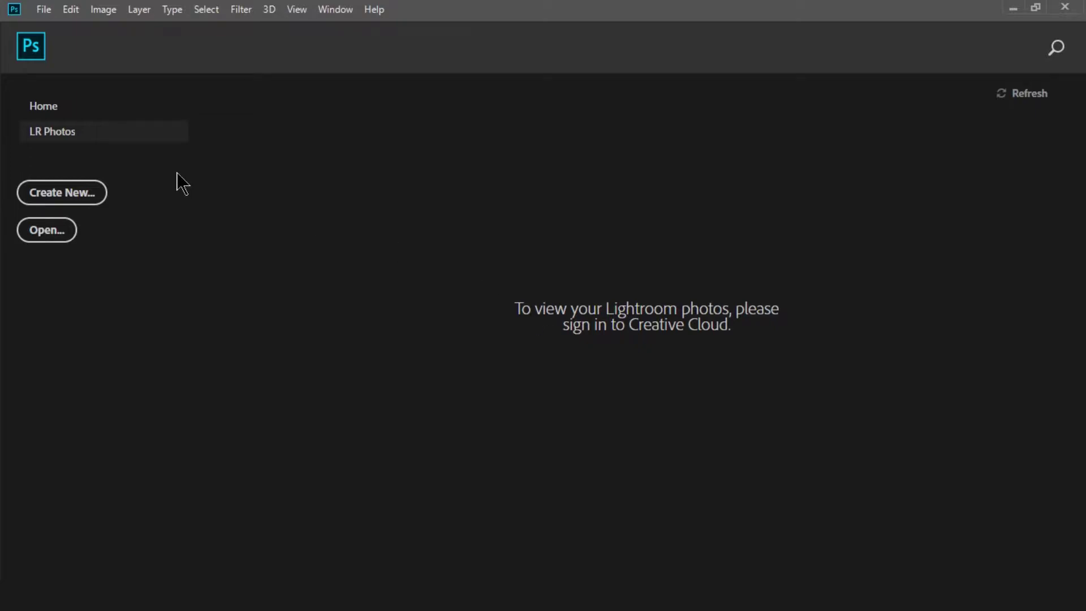
click(46, 110)
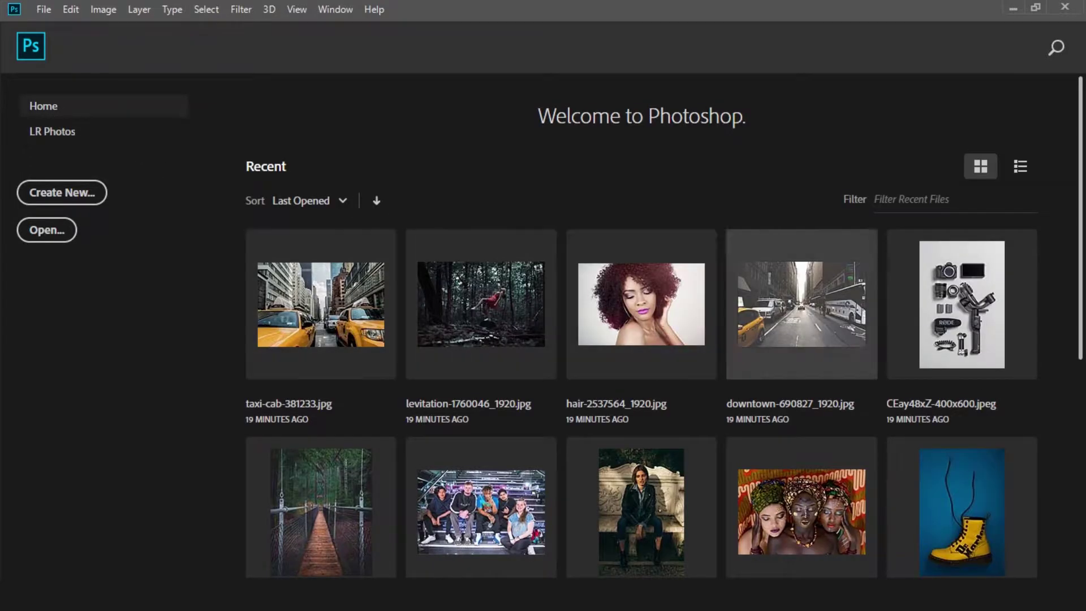
click(67, 131)
click(50, 111)
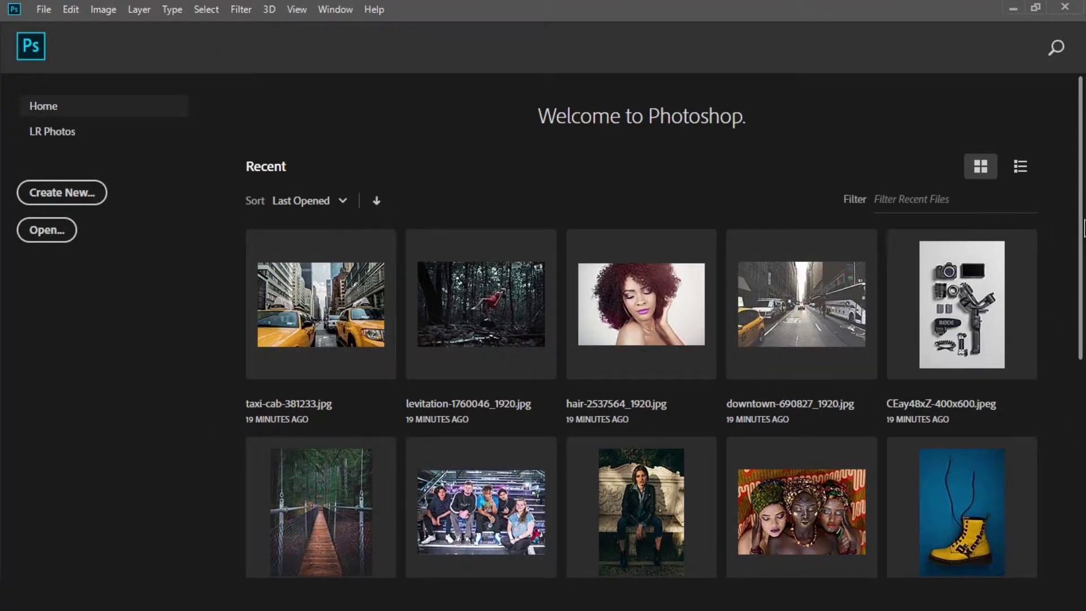
- Look through the recent files, showing them as a list and again as thumbnails
drag(1080, 161, 1067, 126)
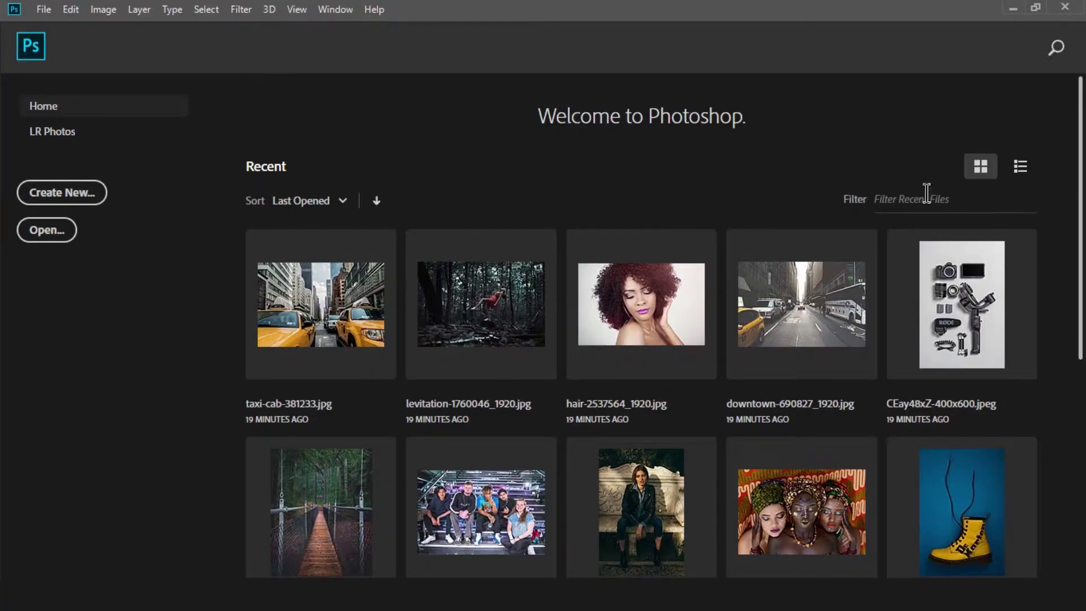
click(1023, 172)
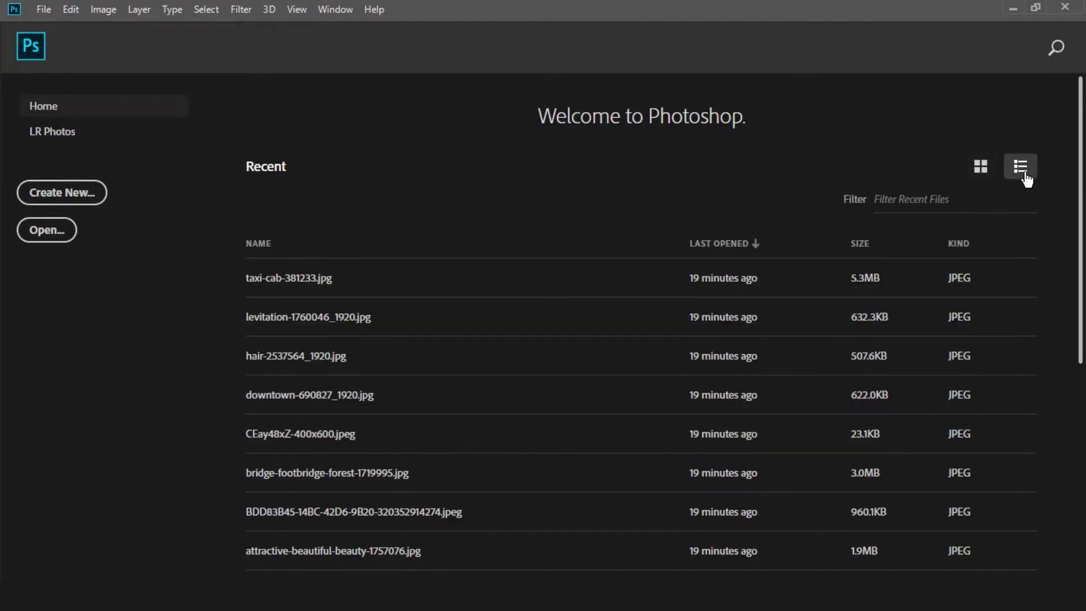
click(984, 171)
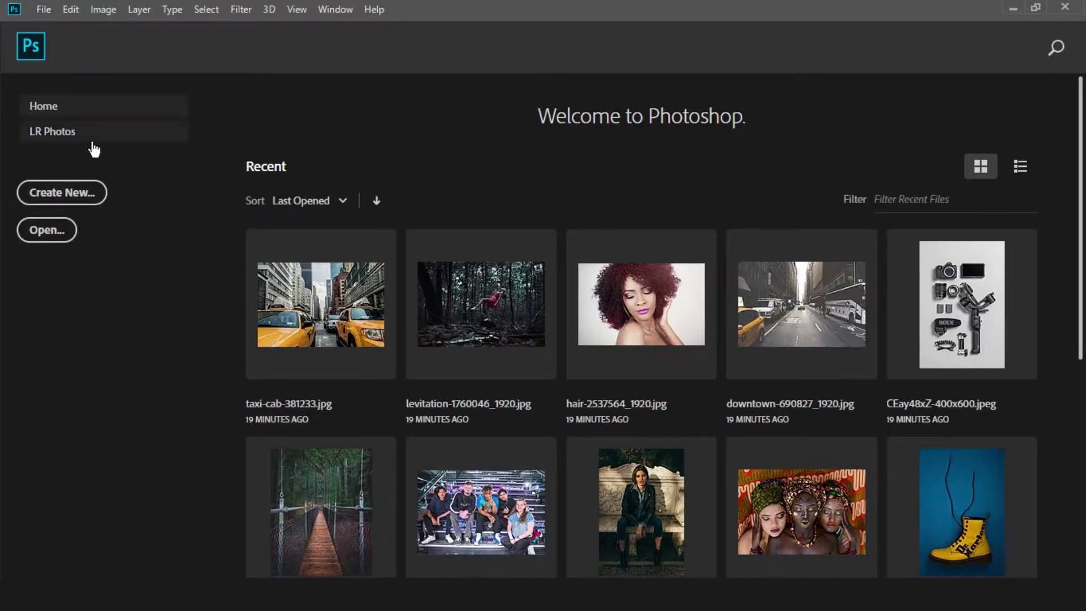
- Start creating a new document and show the Photo category of blank presets
click(95, 191)
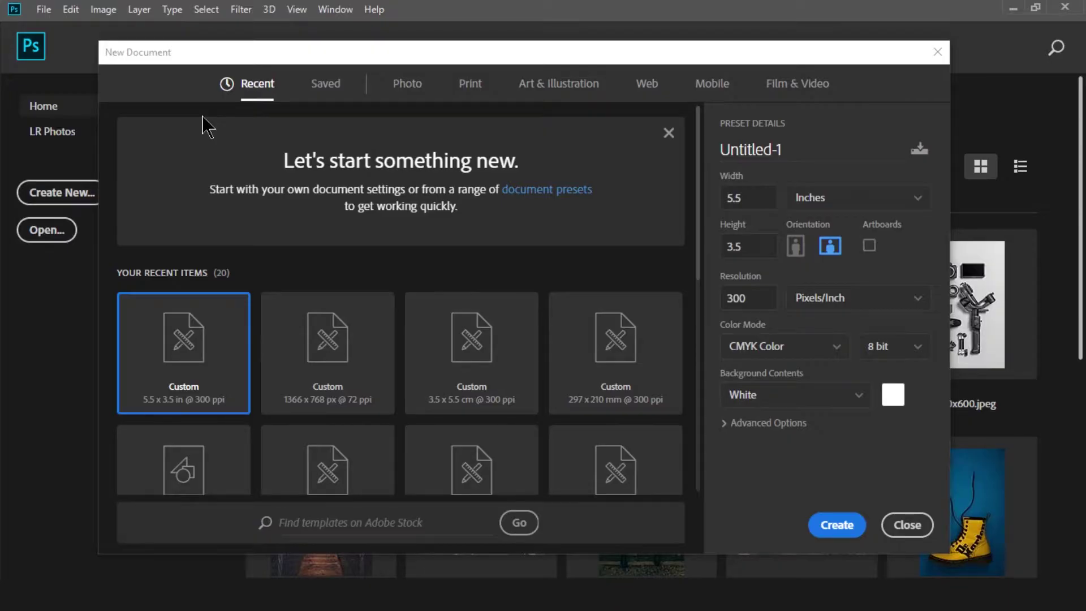
drag(373, 55, 393, 53)
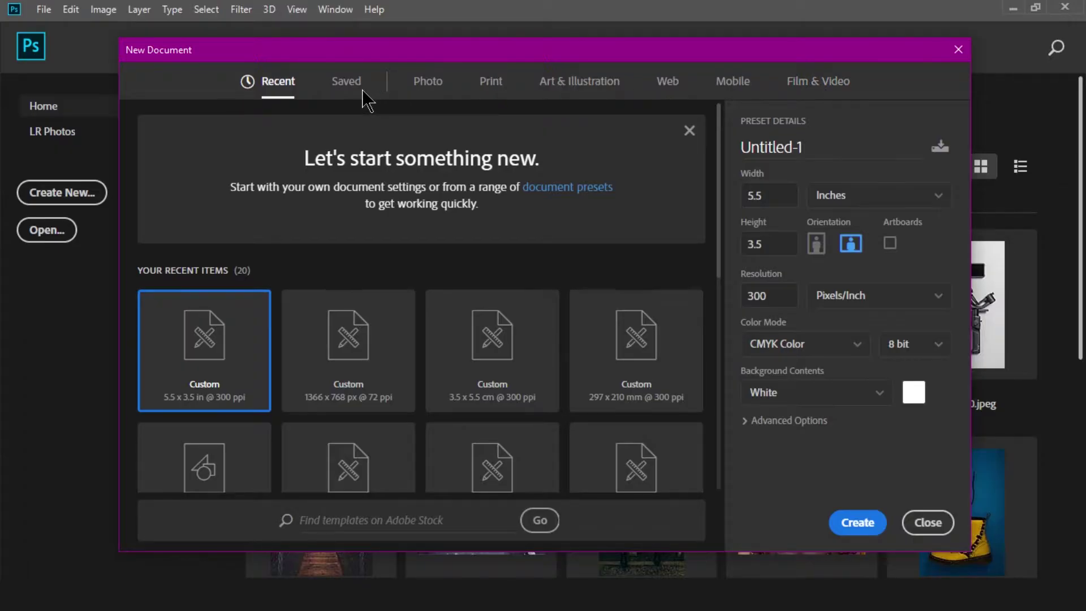
drag(375, 55, 377, 67)
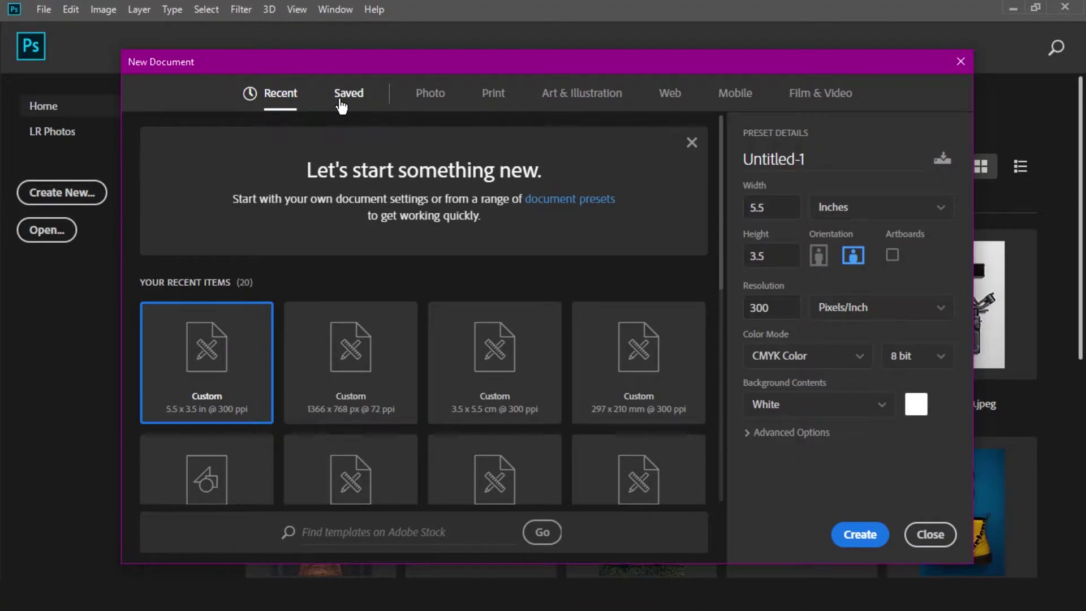
click(428, 94)
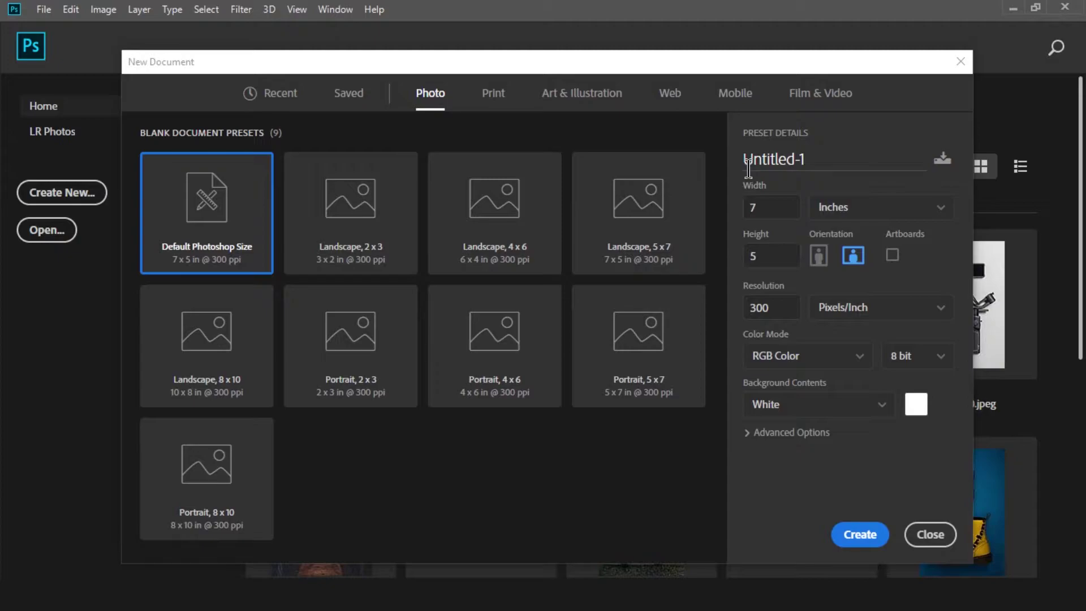
- Name the new document "Photochop 2019"
drag(767, 167, 711, 150)
click(804, 165)
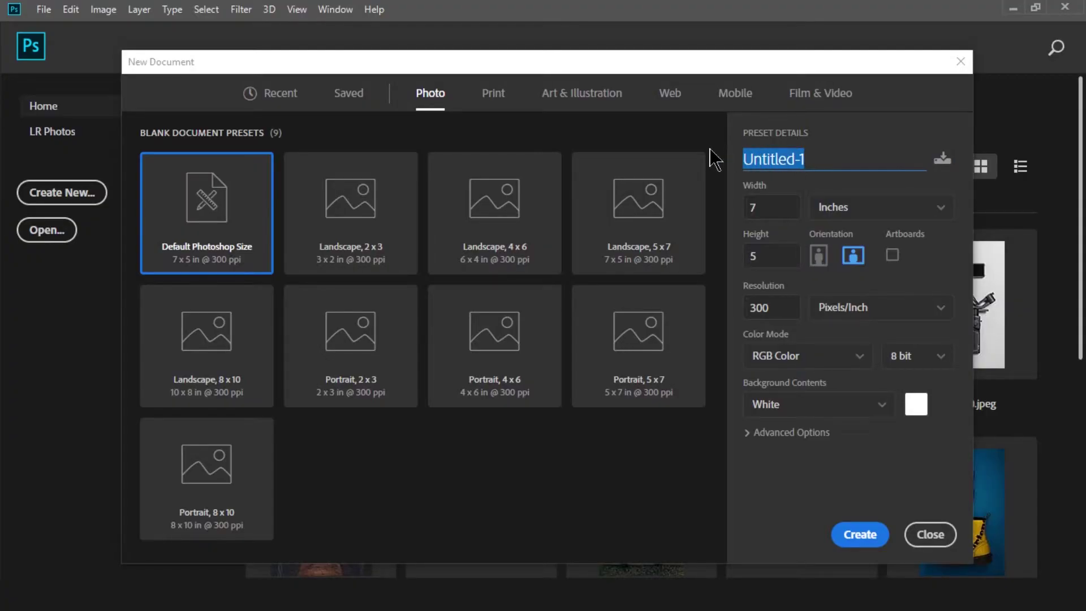
text(Photochop 2019)
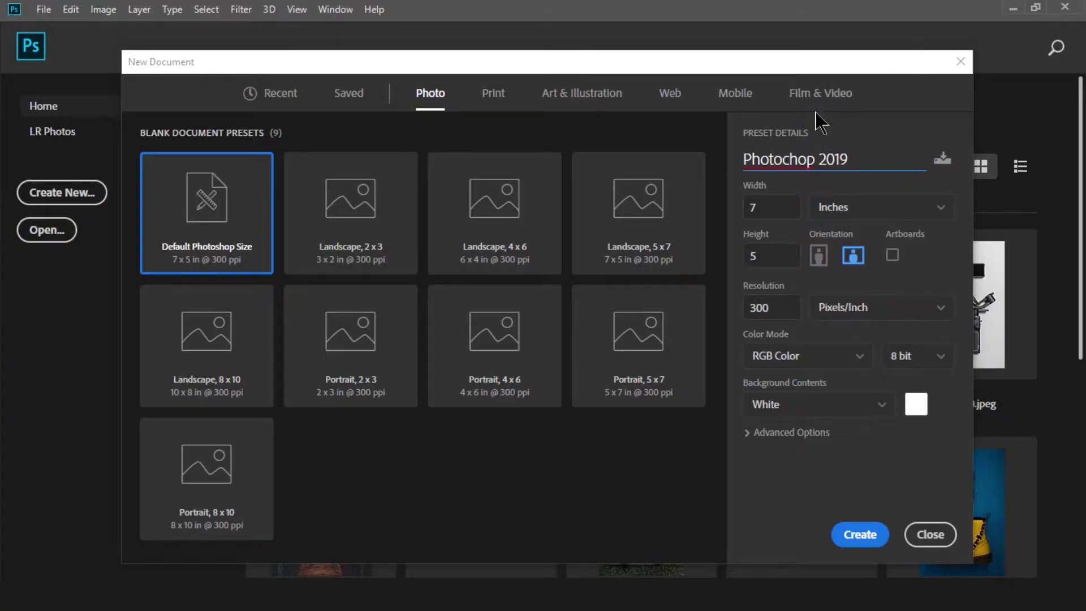
click(949, 163)
click(791, 186)
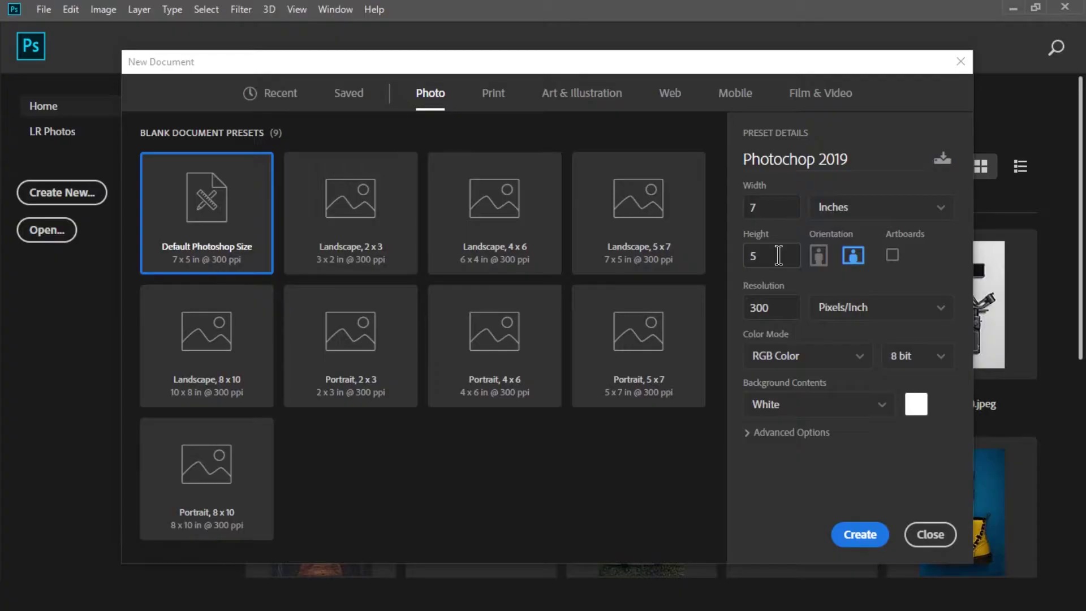
- Enable artboards for the Default Photoshop Size preset and switch the orientation to portrait and back to landscape
click(865, 211)
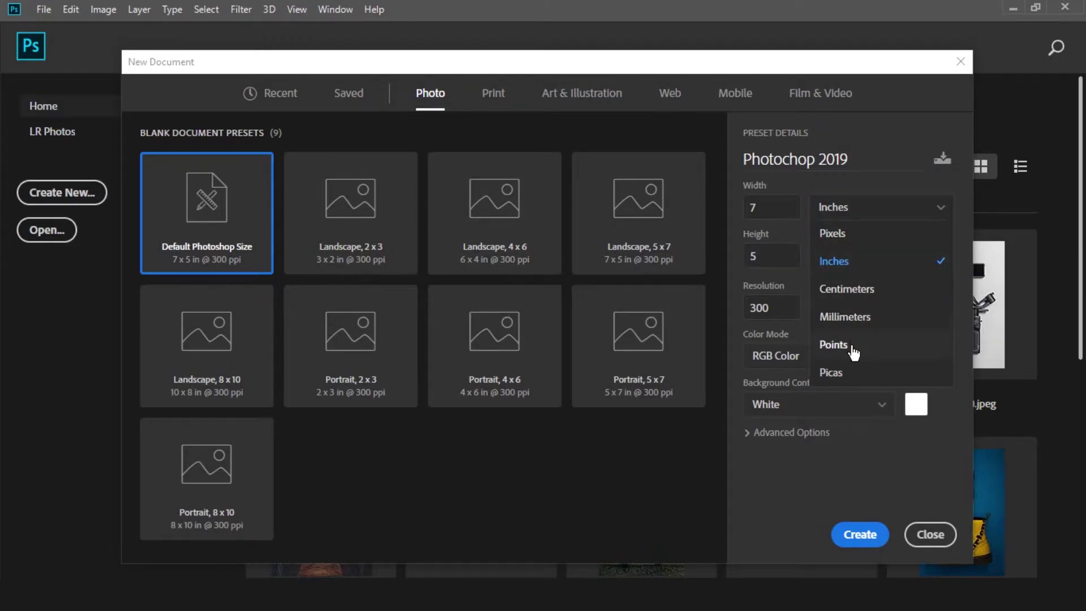
click(872, 171)
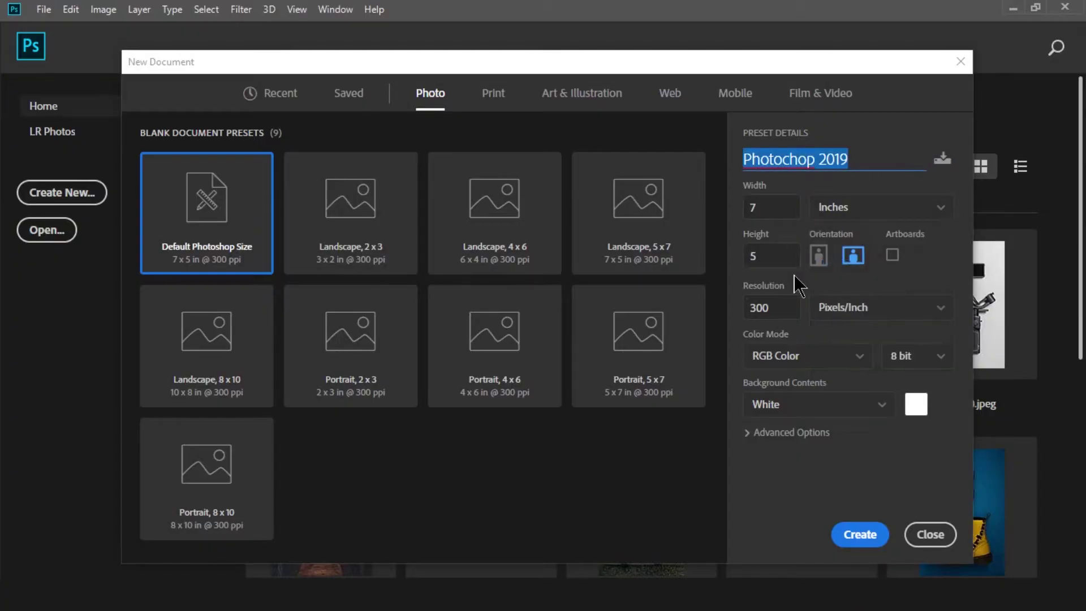
click(903, 282)
click(826, 260)
click(853, 259)
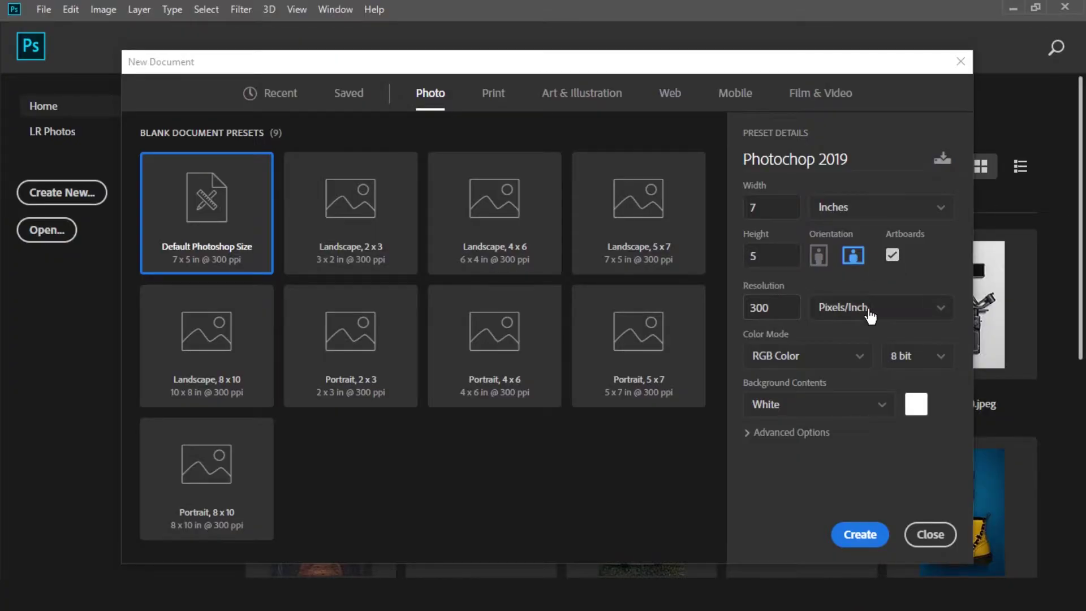
- Examine the resolution value, its units and the color modes offered for the artboard document
click(870, 316)
click(806, 300)
click(778, 306)
drag(778, 306, 746, 330)
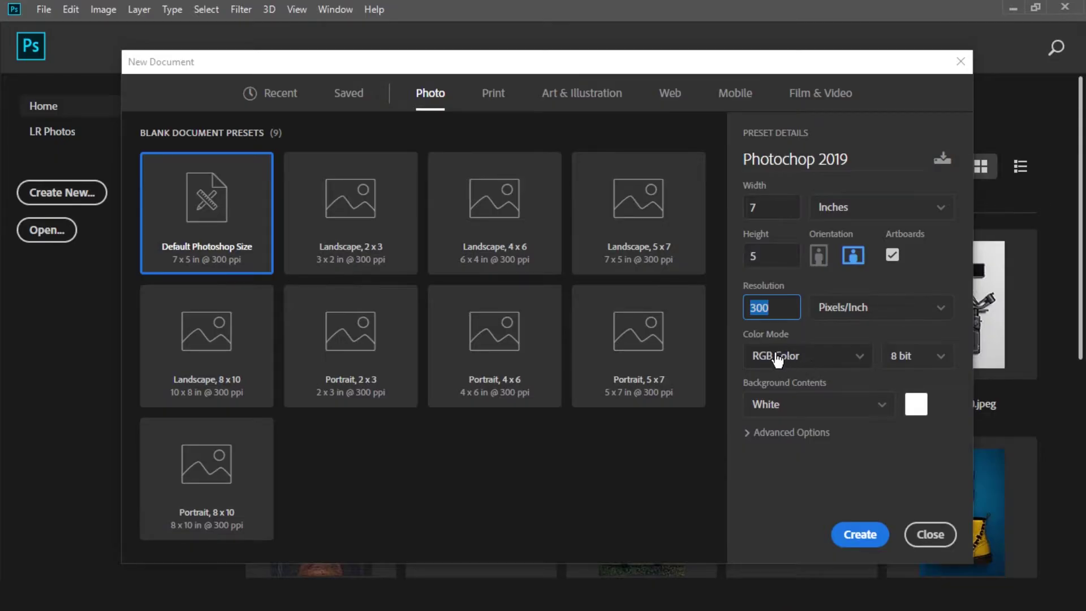
click(813, 361)
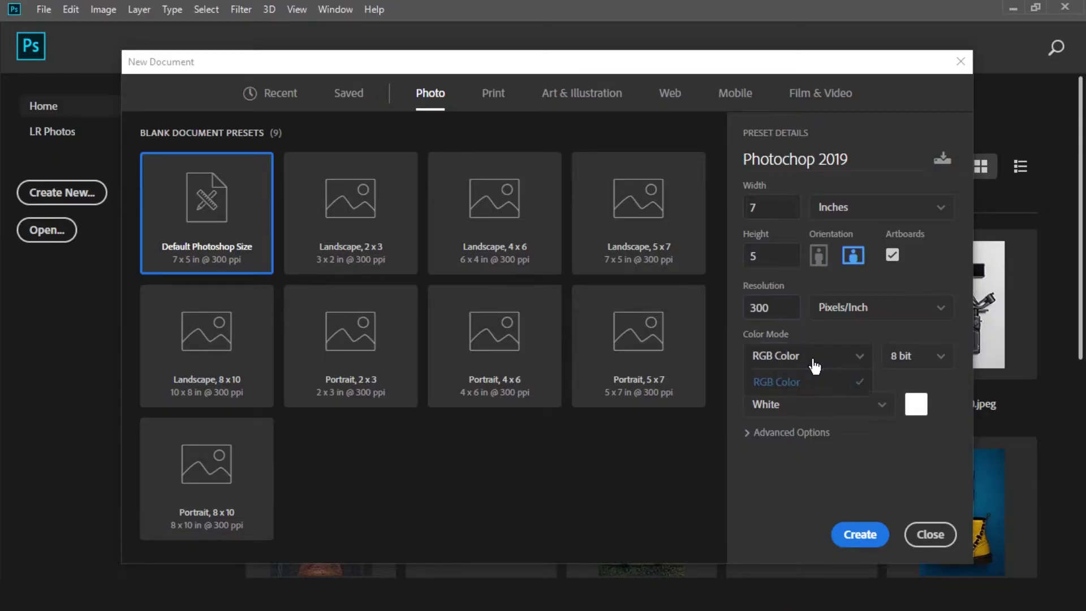
click(781, 357)
click(780, 355)
click(842, 334)
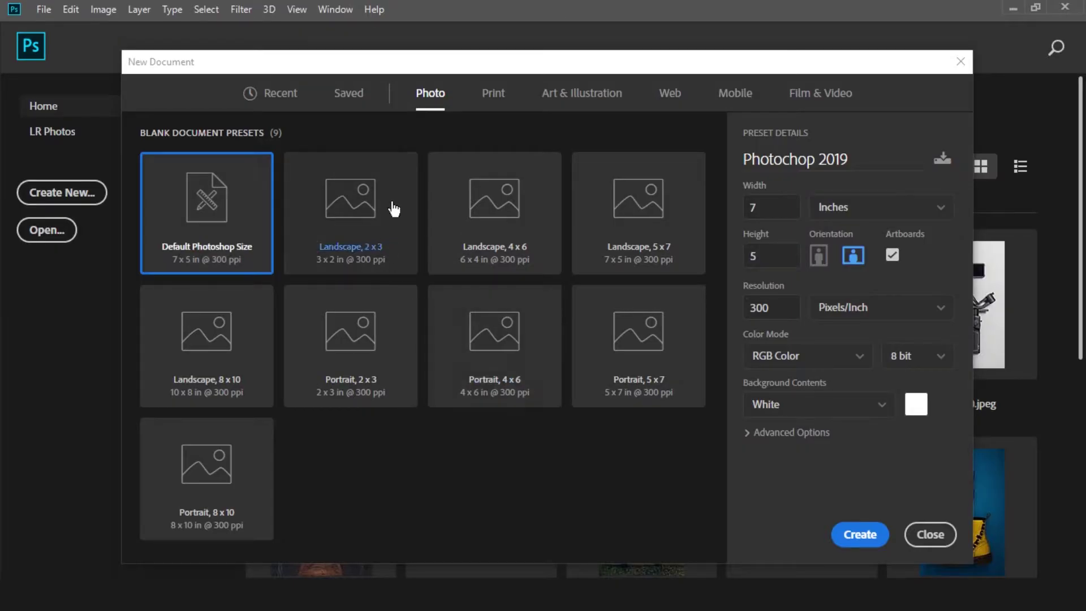
- Show the Print presets and set the Letter document's color mode to CMYK Color
click(492, 97)
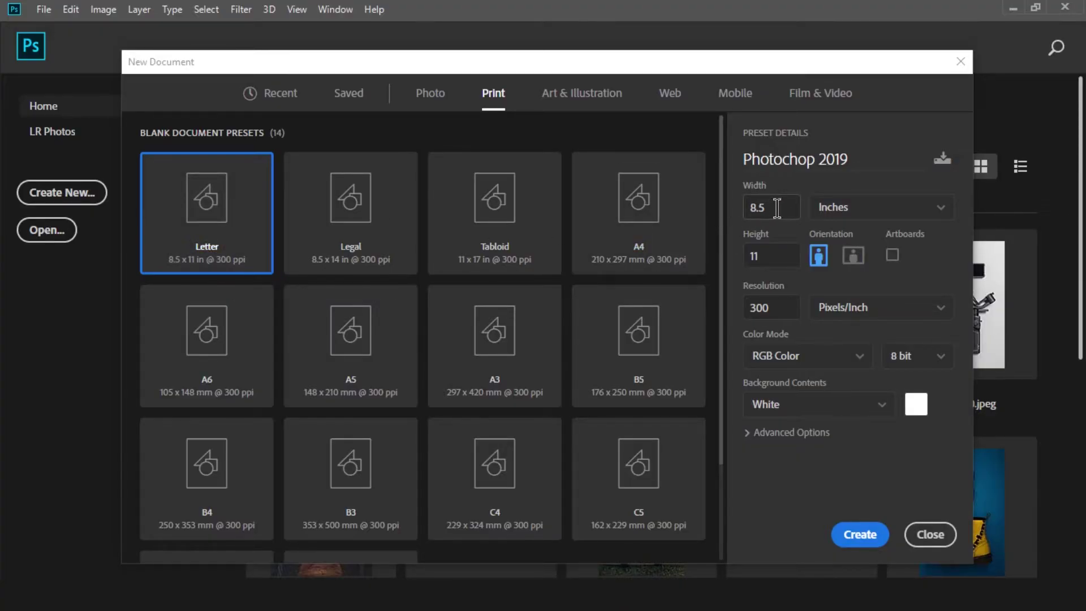
double_click(772, 261)
double_click(777, 310)
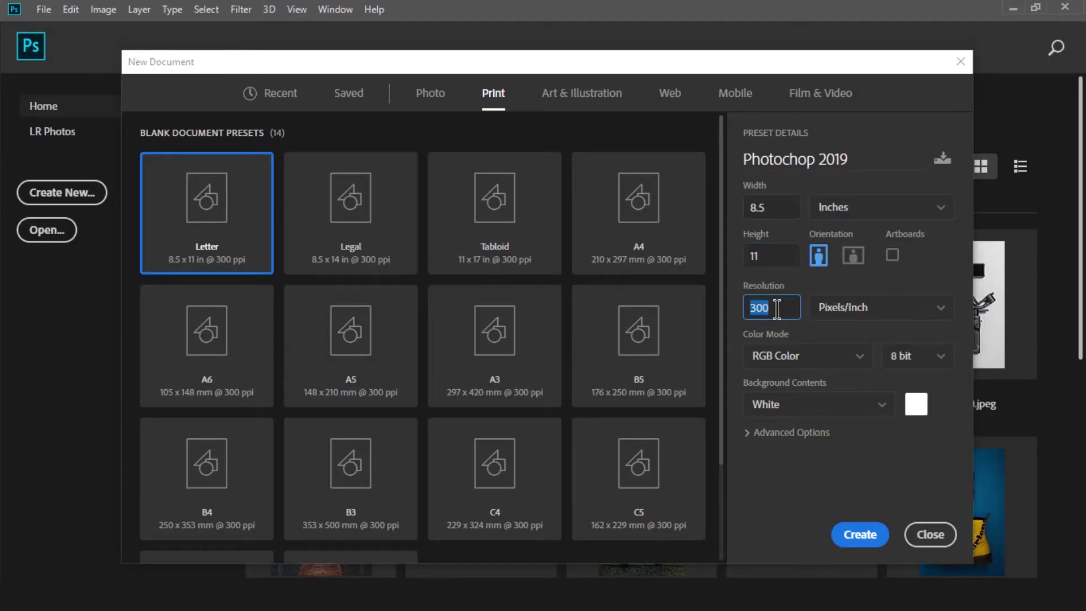
click(834, 359)
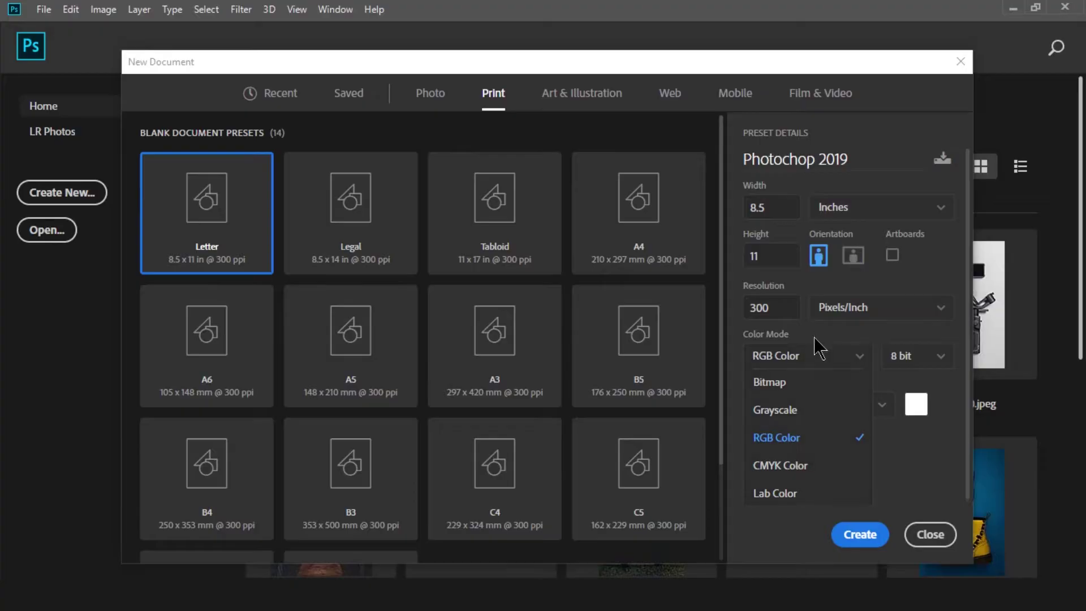
click(812, 468)
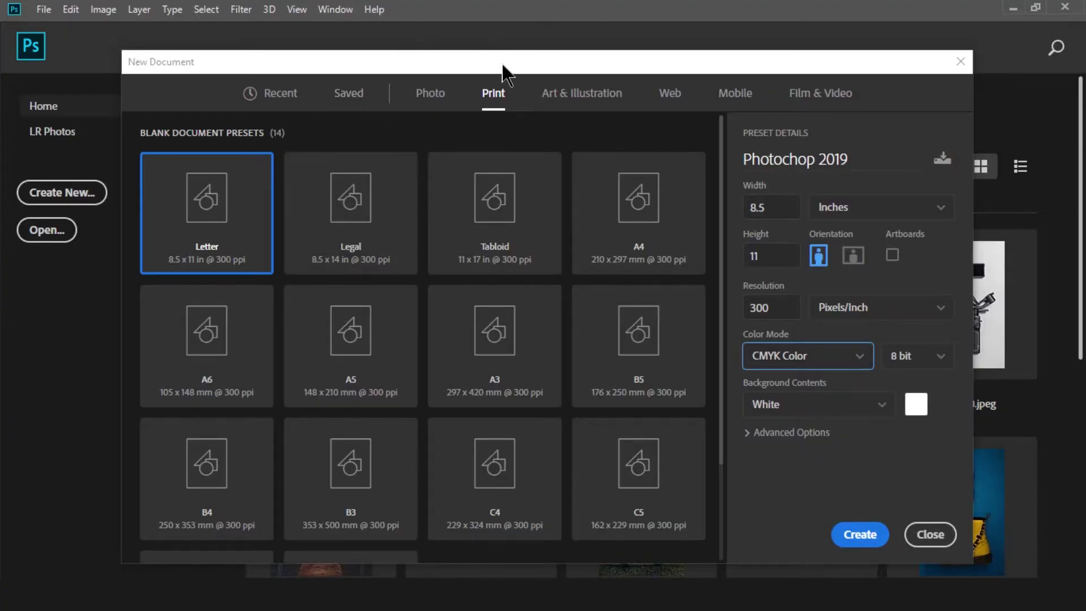
- Look through the rest of the blank Print presets
drag(504, 68, 492, 57)
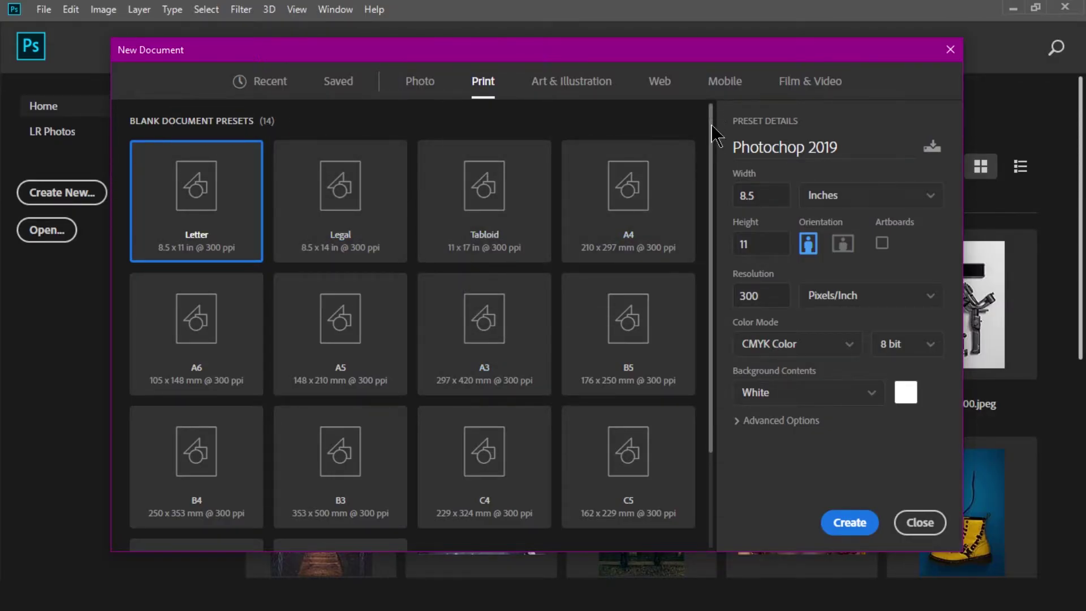
drag(716, 110, 709, 286)
scroll(395, 182, up, 2)
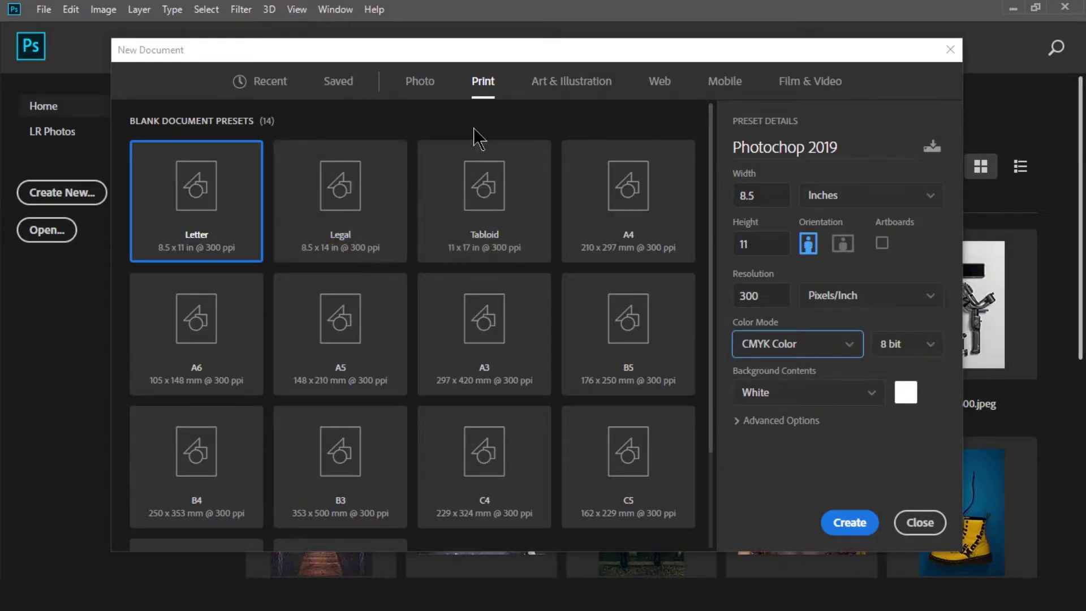
- Try the 2000 pixel grid and Poster presets in the Art & Illustration category
click(559, 91)
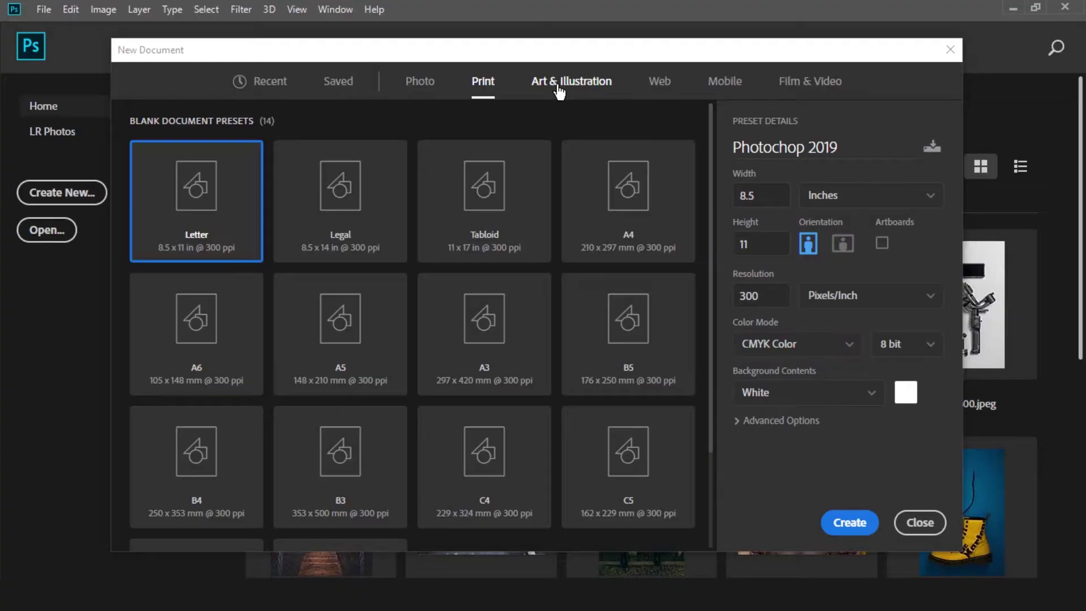
click(361, 211)
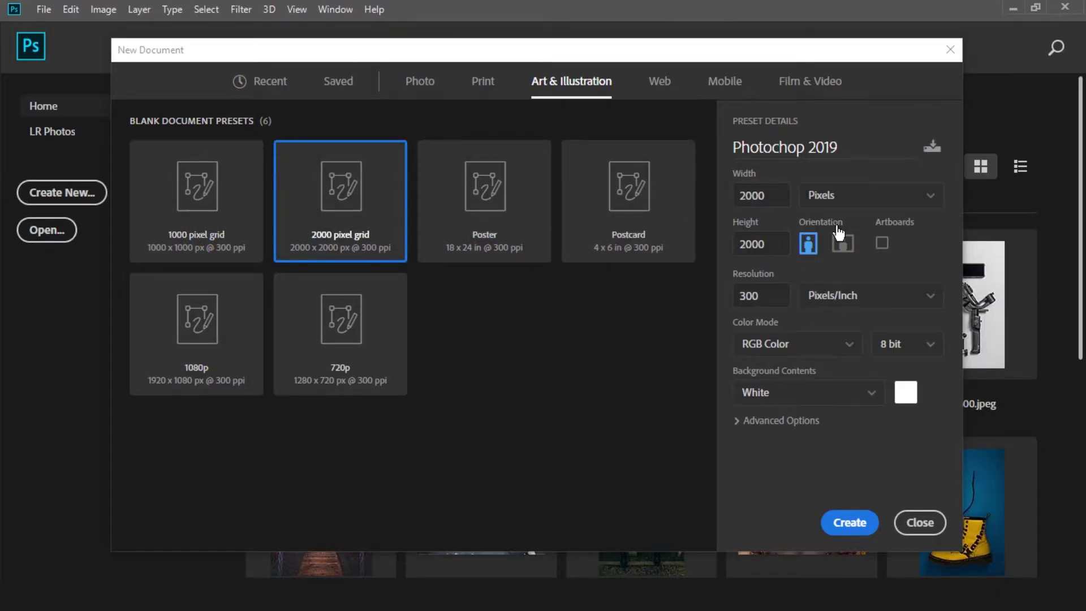
drag(614, 55, 670, 89)
click(542, 250)
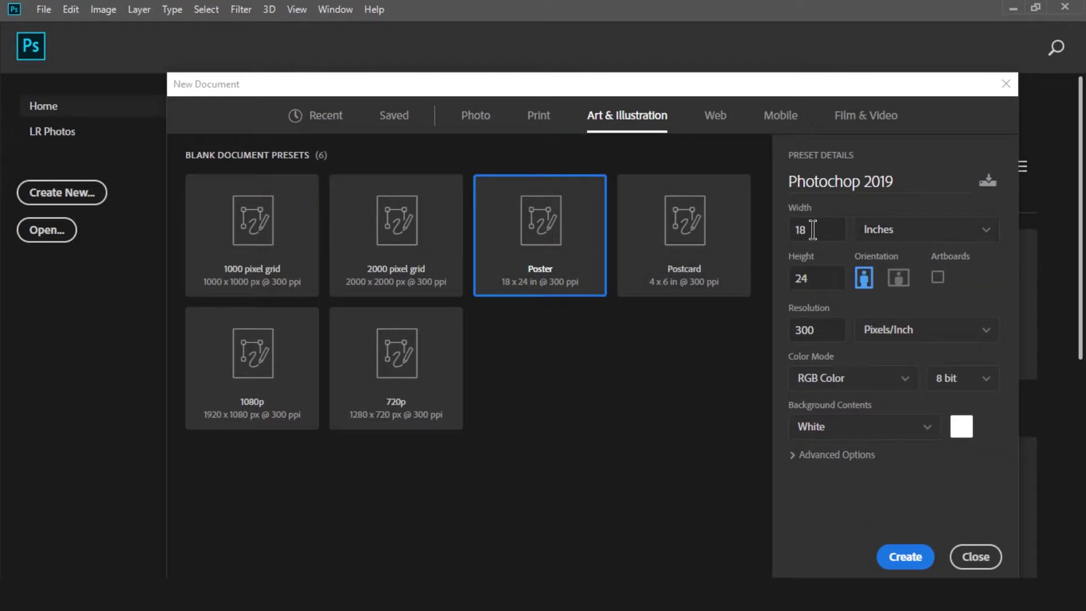
- Browse the blank presets in the Web, Mobile and Film & Video categories
click(716, 119)
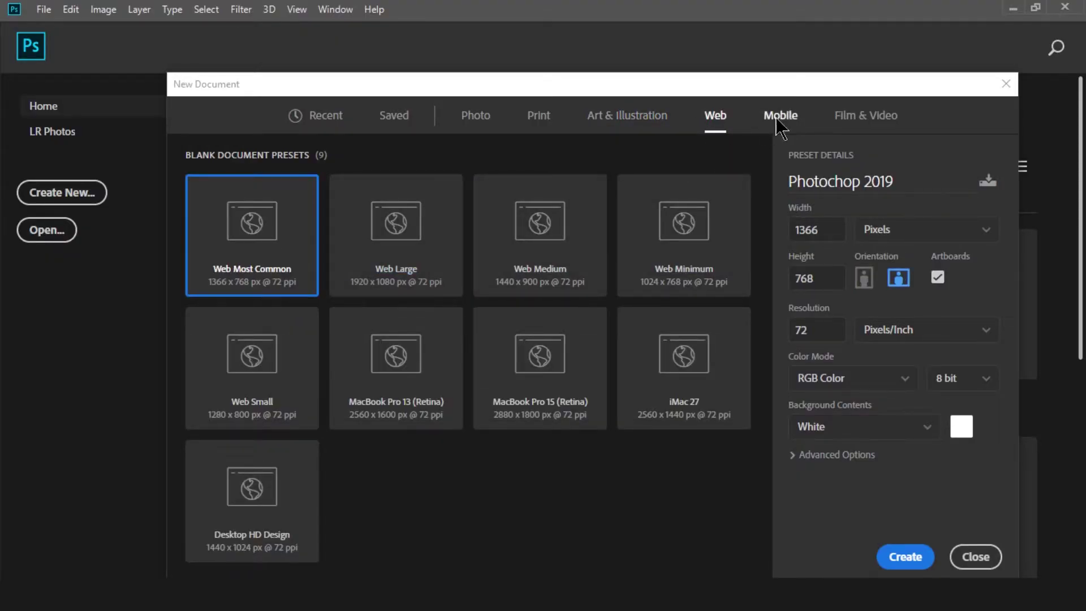
click(781, 119)
drag(768, 159, 744, 138)
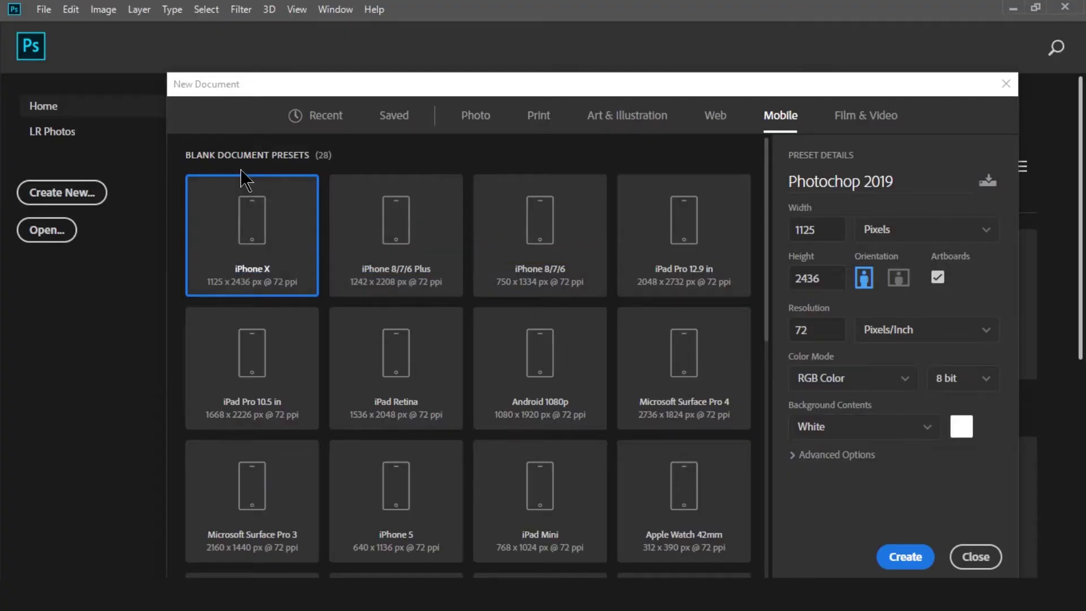
click(858, 118)
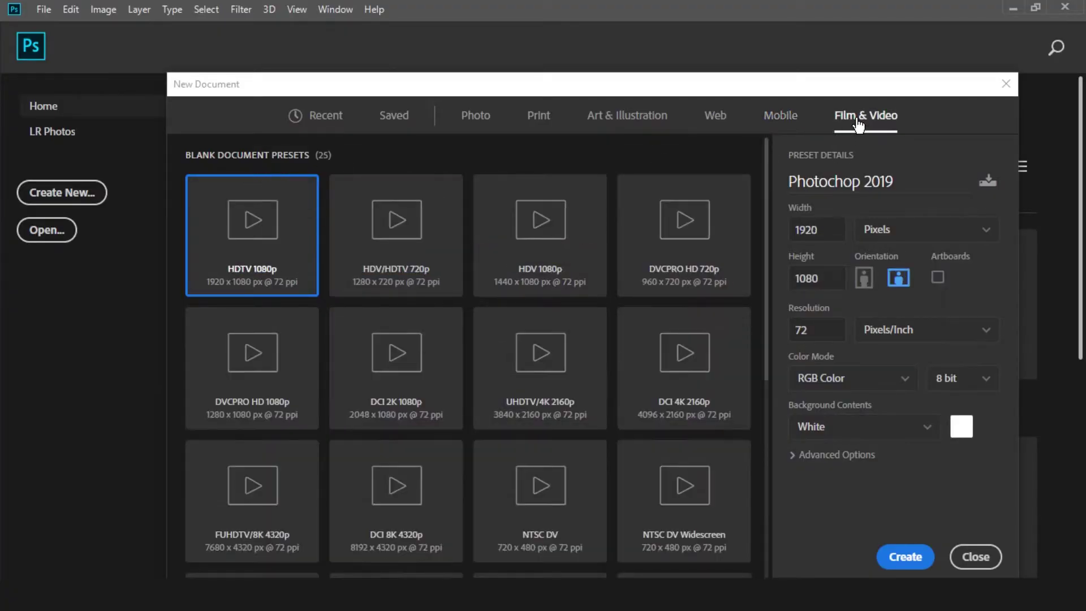
- Choose the Letter preset from the Print category and resize it to 5 inches wide by 3.5 inches high
click(483, 123)
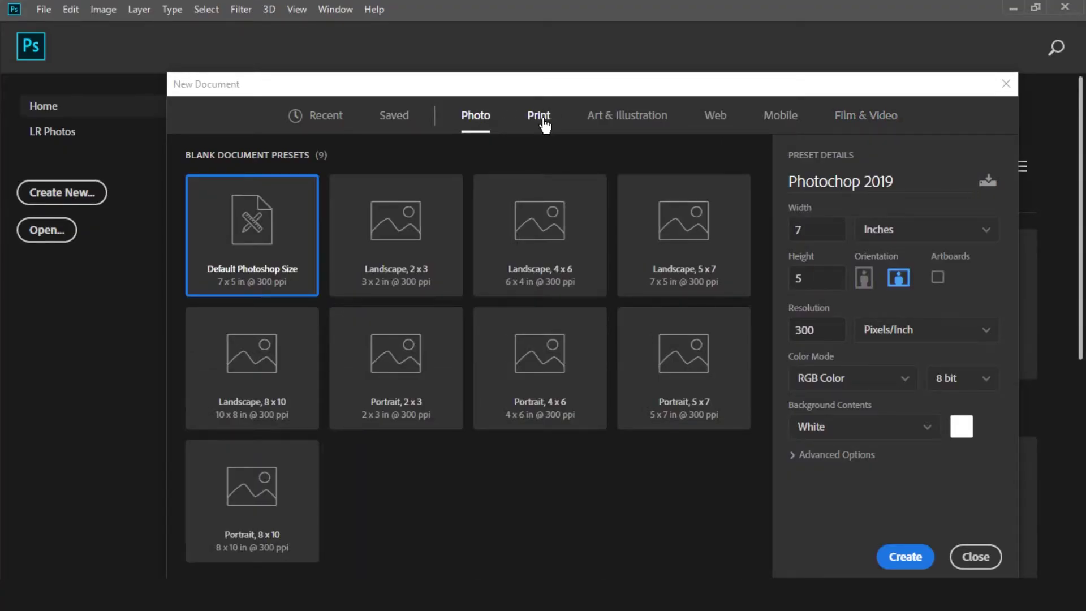
click(545, 124)
click(824, 232)
text(5)
key(Tab)
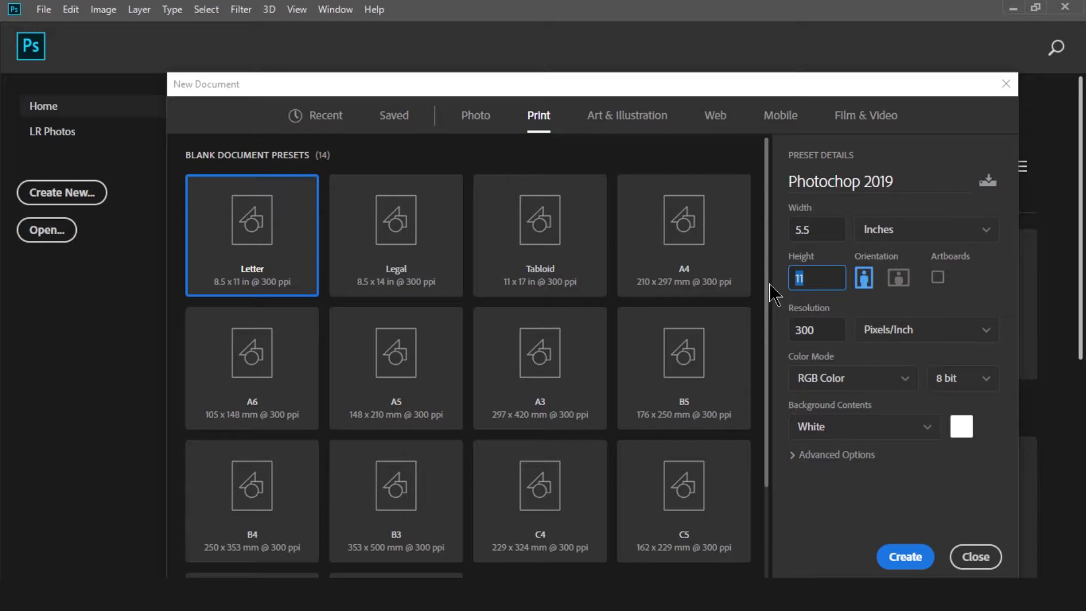
text(3.5)
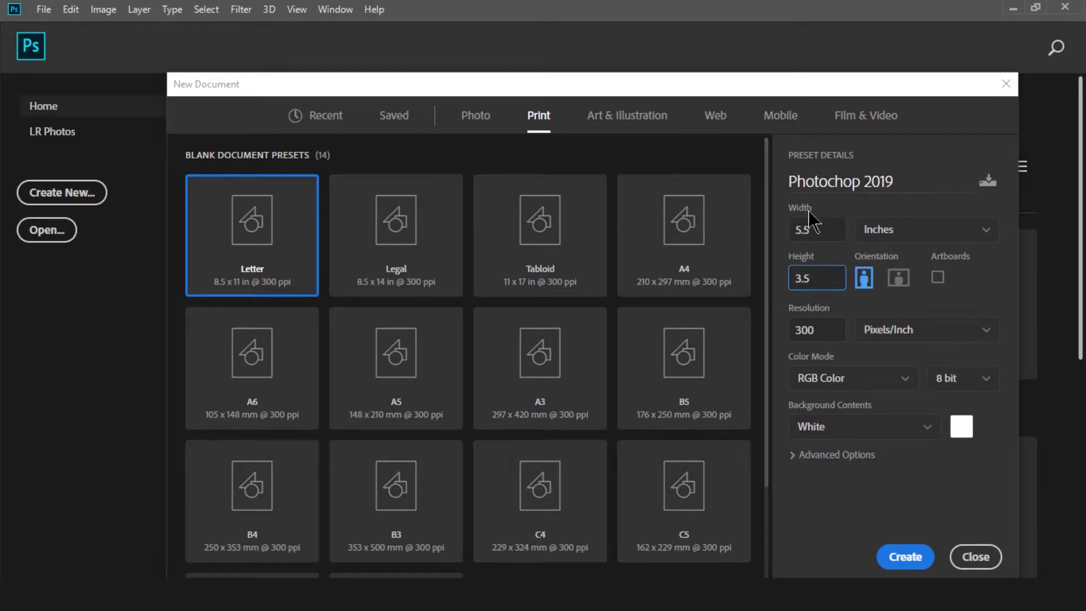
click(816, 234)
text(5)
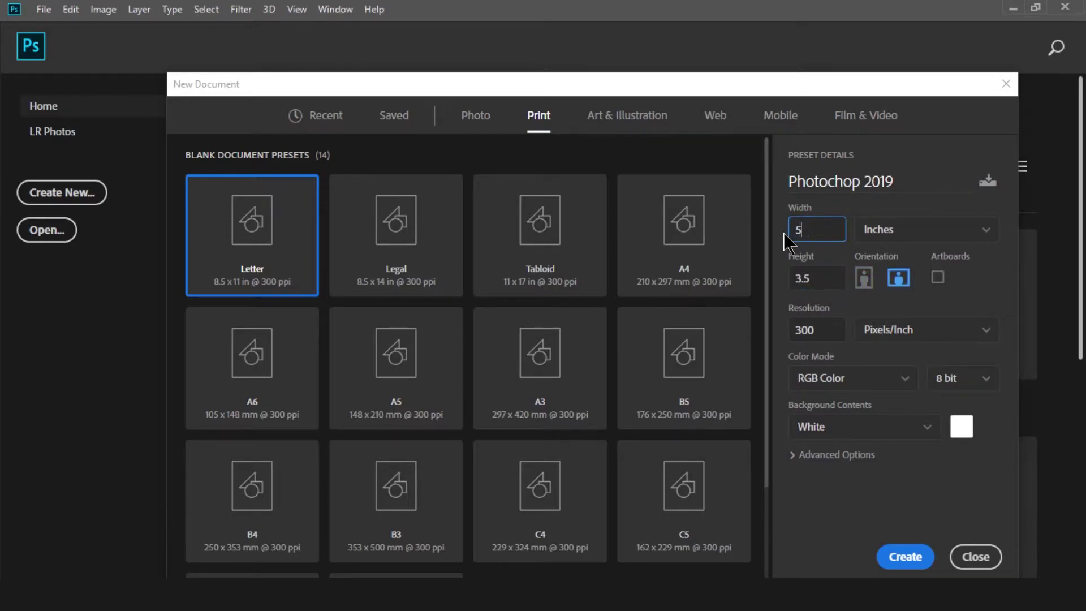
click(975, 295)
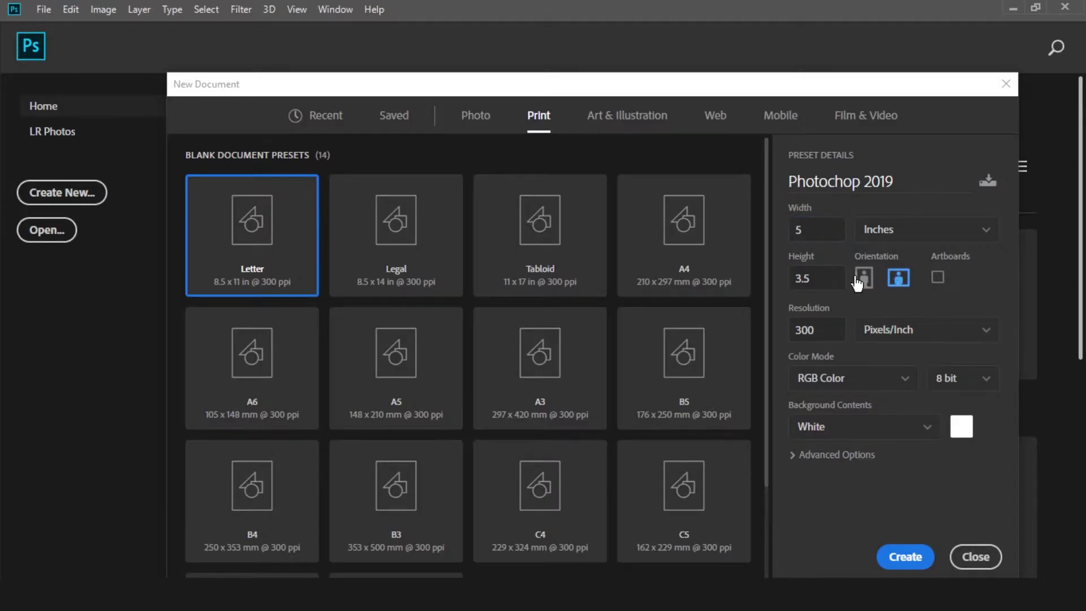
- Set the color mode to CMYK Color and create the Photochop 2019 document
click(869, 381)
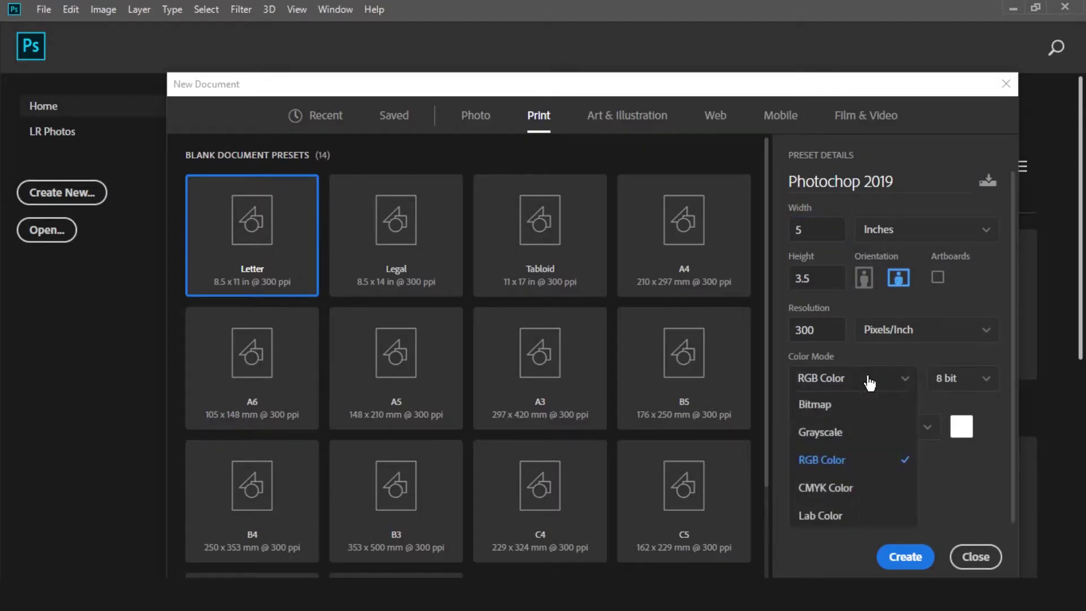
click(850, 490)
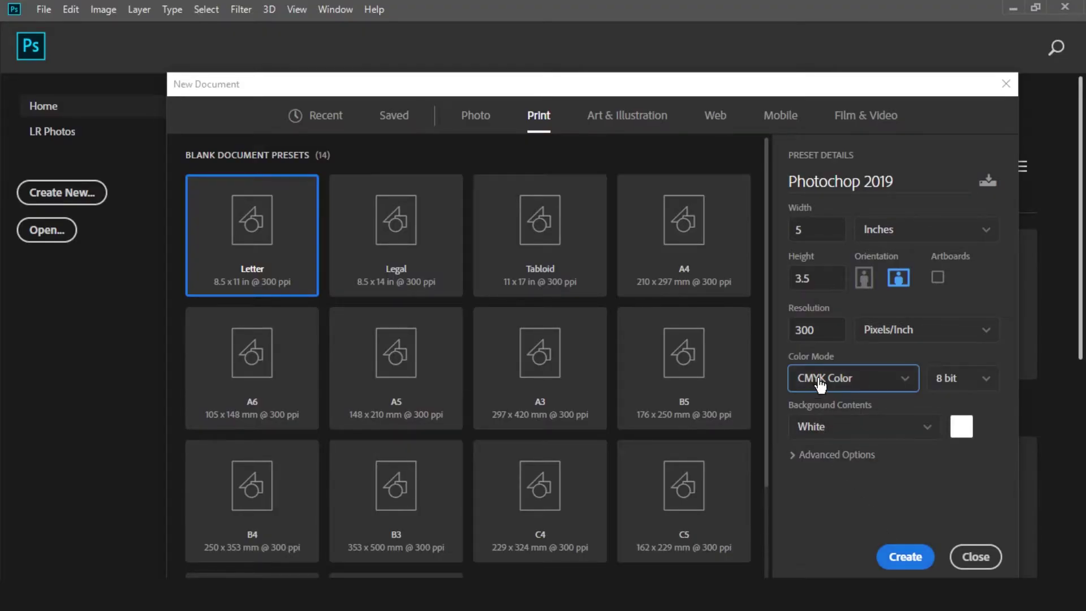
click(904, 559)
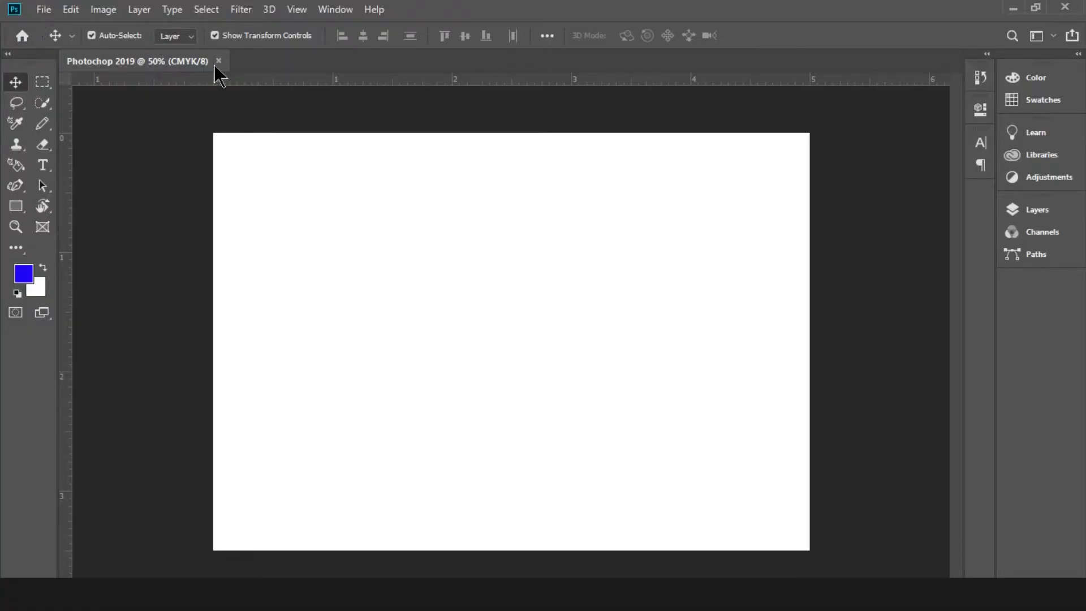
- Reopen the New Document dialog to view the recent items, and close it without creating a document
click(44, 10)
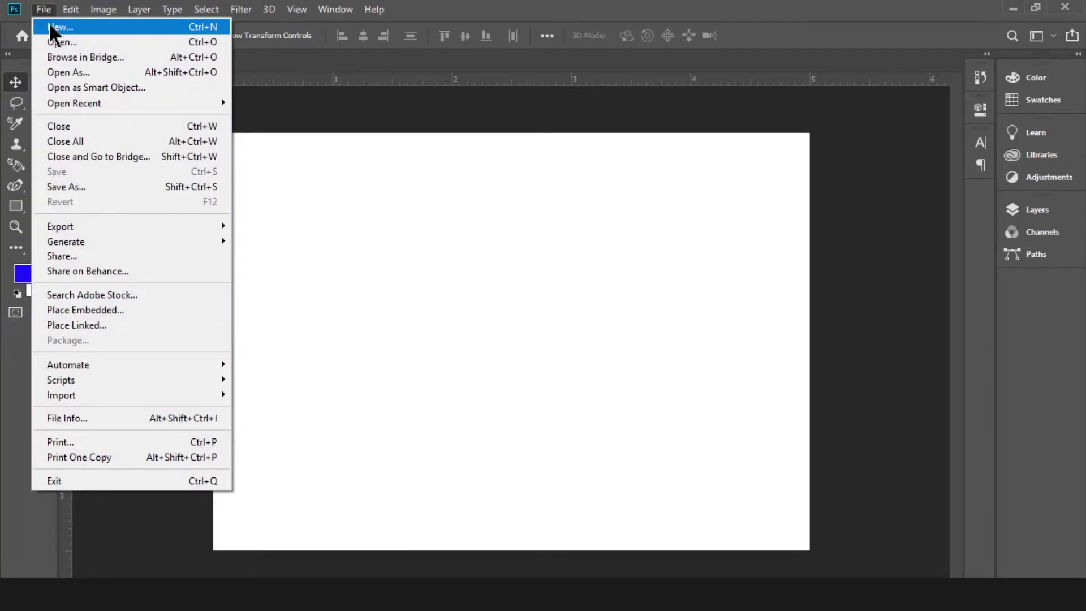
click(50, 26)
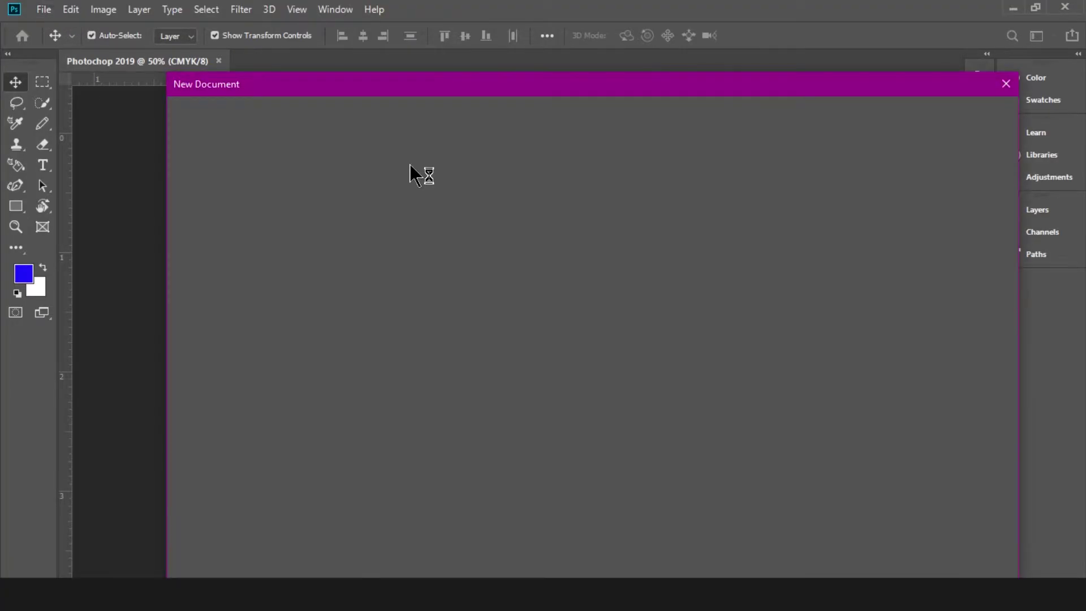
drag(396, 85, 323, 69)
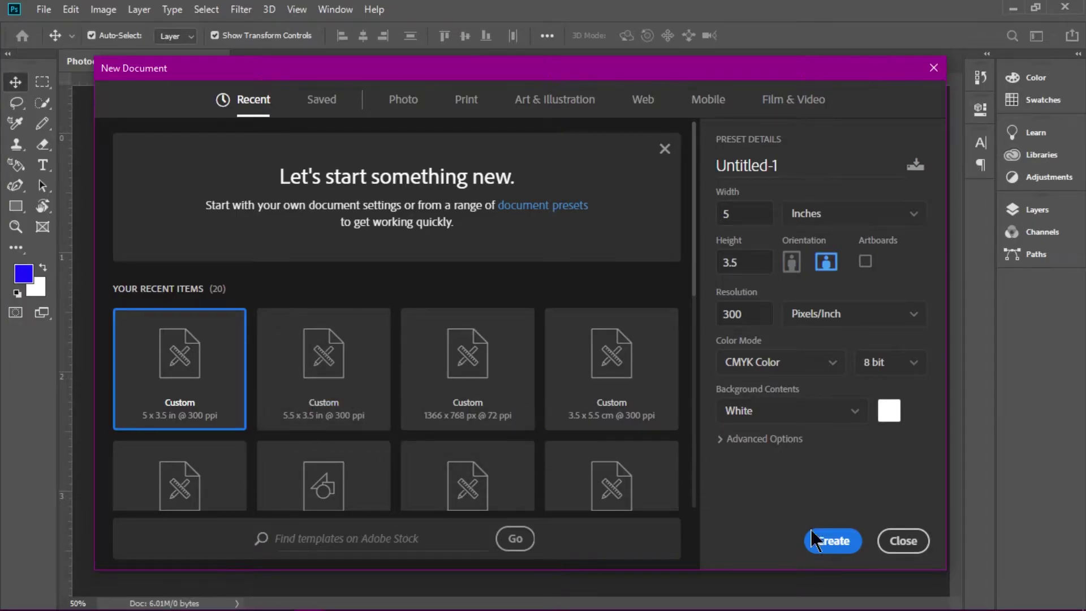
click(903, 545)
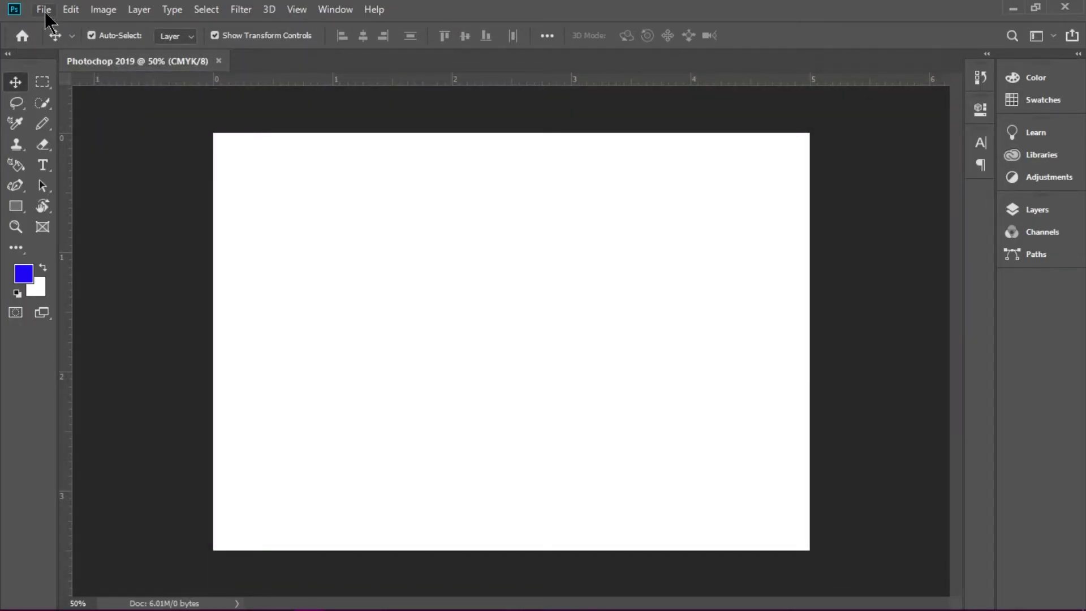
- Open existing image files, including the taxi-cab, footbridge and boot photos, alongside the blank document
click(44, 9)
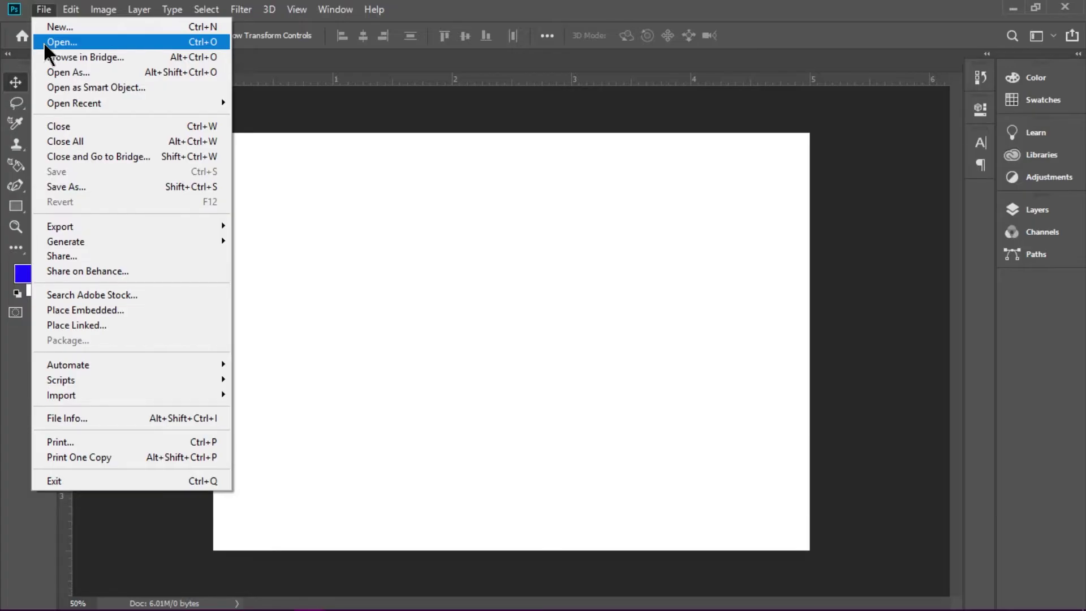
click(43, 42)
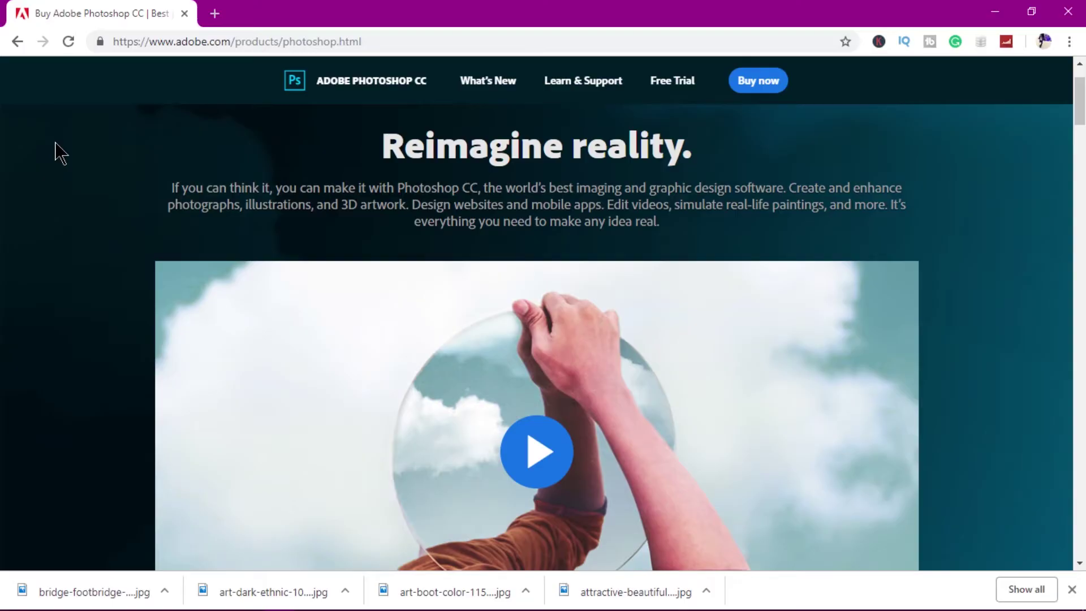
- Look over the Photoshop CC product page on adobe.com in Chrome and switch back to Photoshop
mouse_move(41, 609)
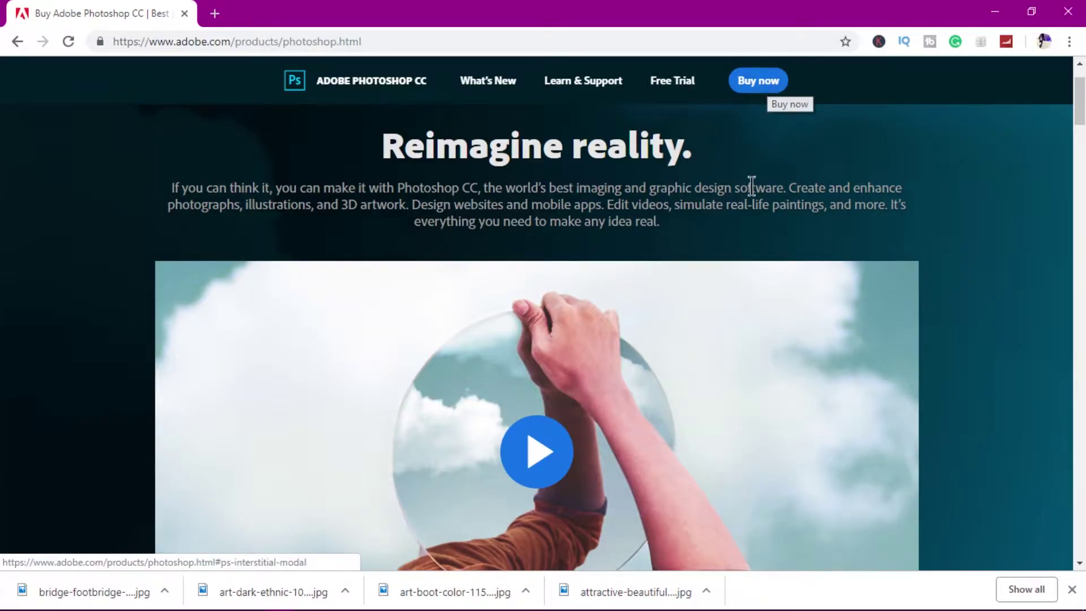
scroll(755, 195, down, 7)
scroll(694, 310, up, 2)
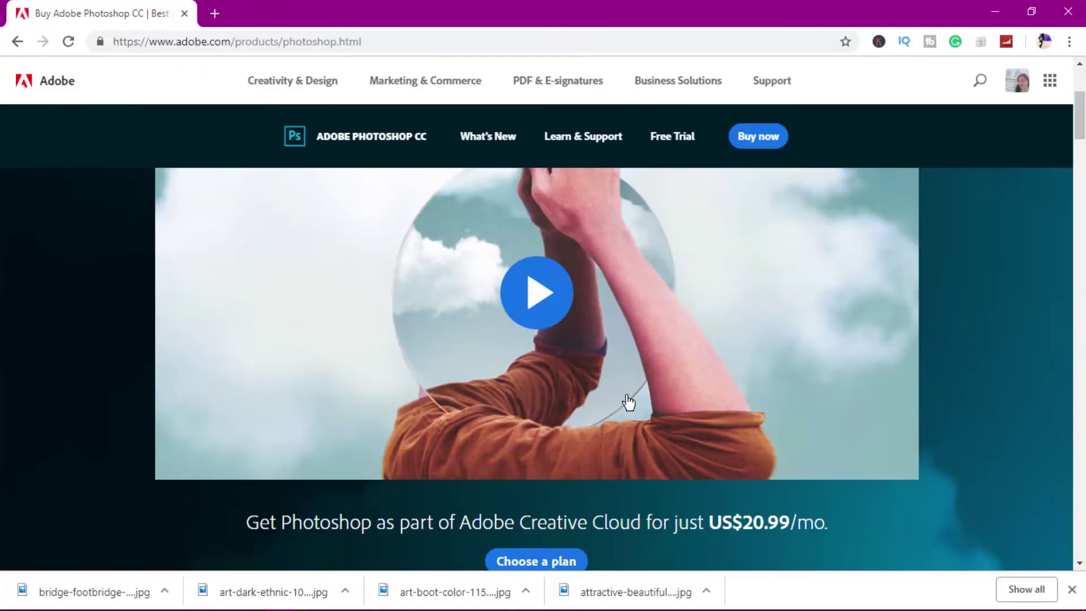
click(309, 600)
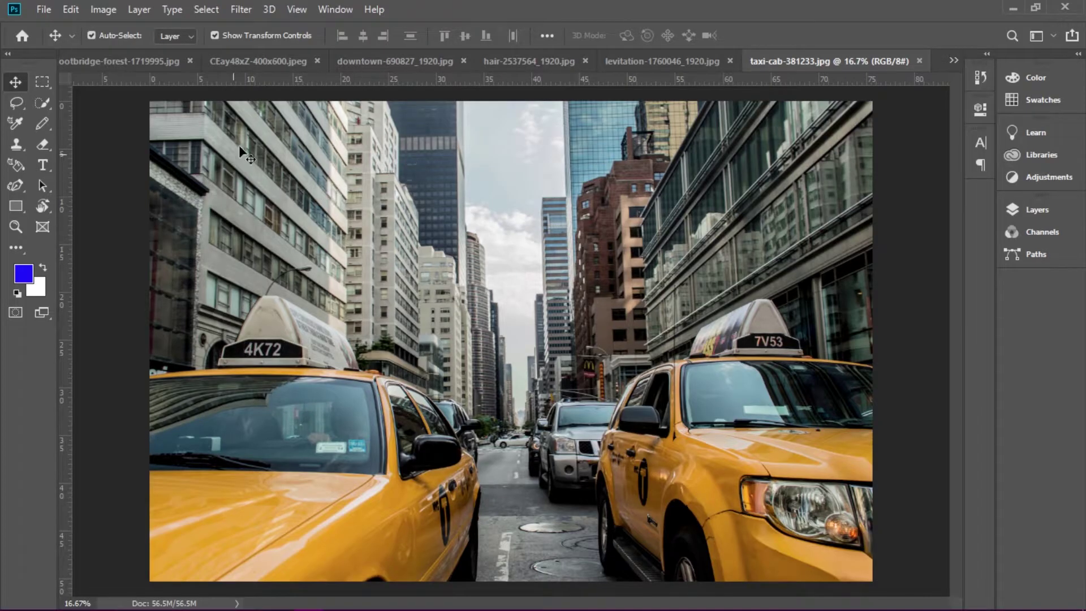
- Flip through the open footbridge, downtown, hair and taxi-cab images
click(113, 63)
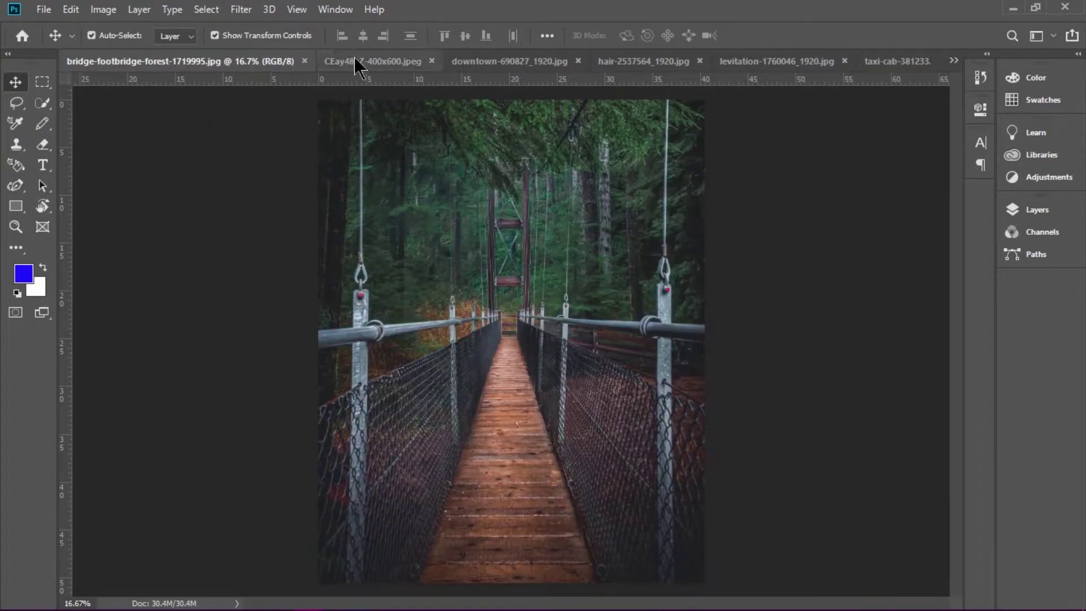
click(509, 66)
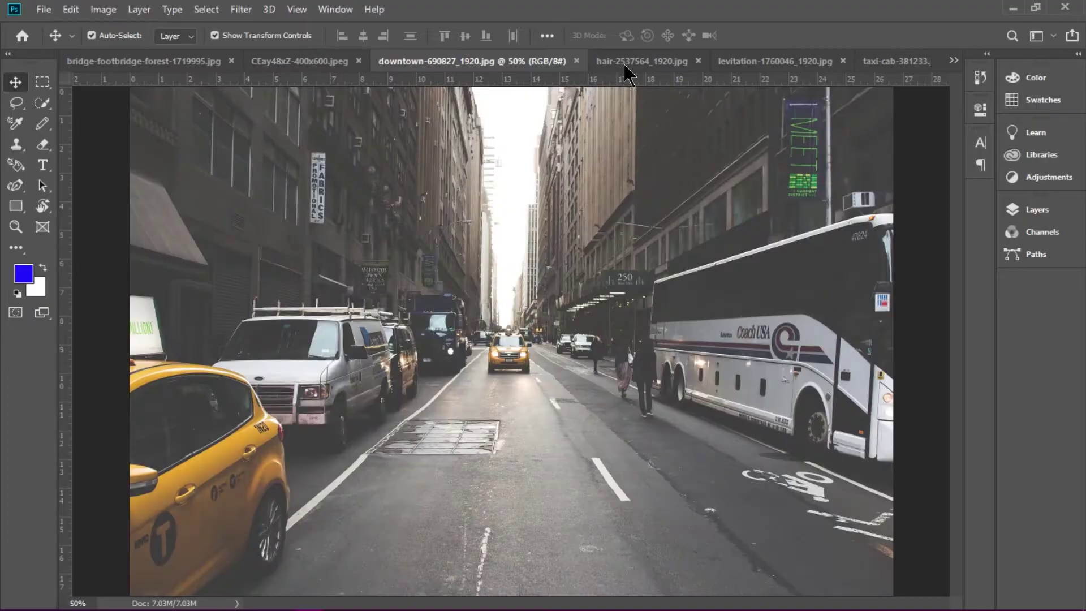
click(625, 65)
click(900, 62)
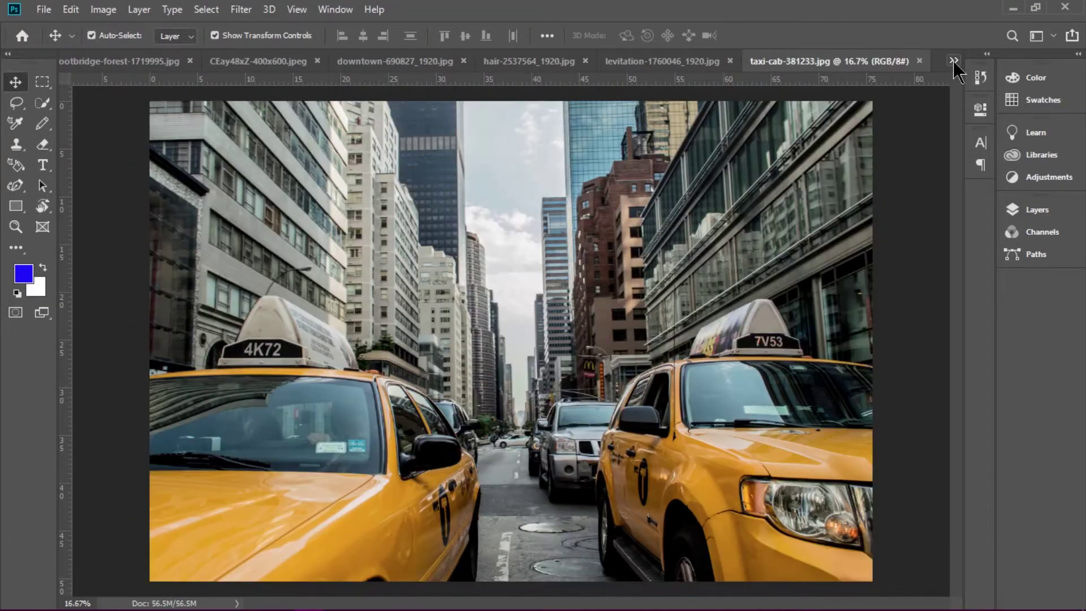
- Use the full list of open documents to return to Photochop 2019, and bring up art-boot-color-1159670.jpg
click(954, 60)
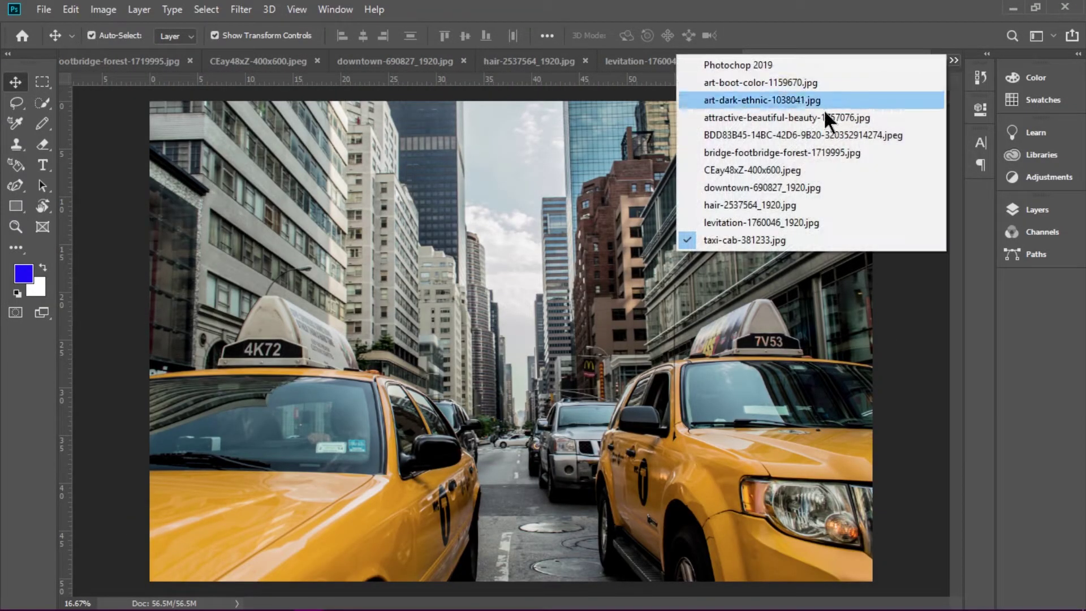
click(759, 67)
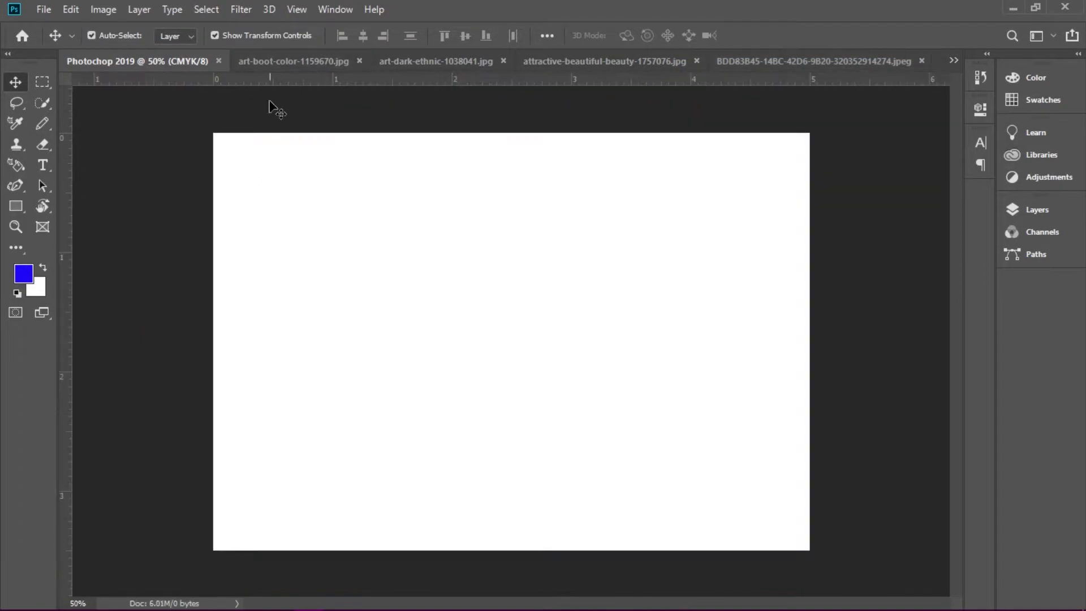
click(263, 60)
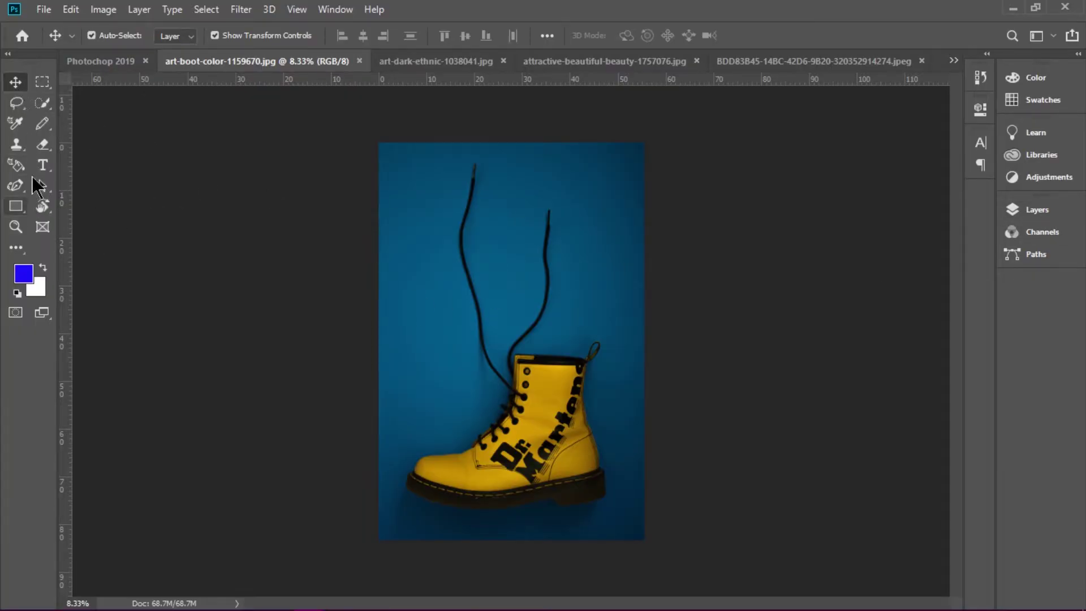
- Try the Brush tool at size 150 with a blue zigzag stroke over the boot's laces, and undo the stroke
click(42, 105)
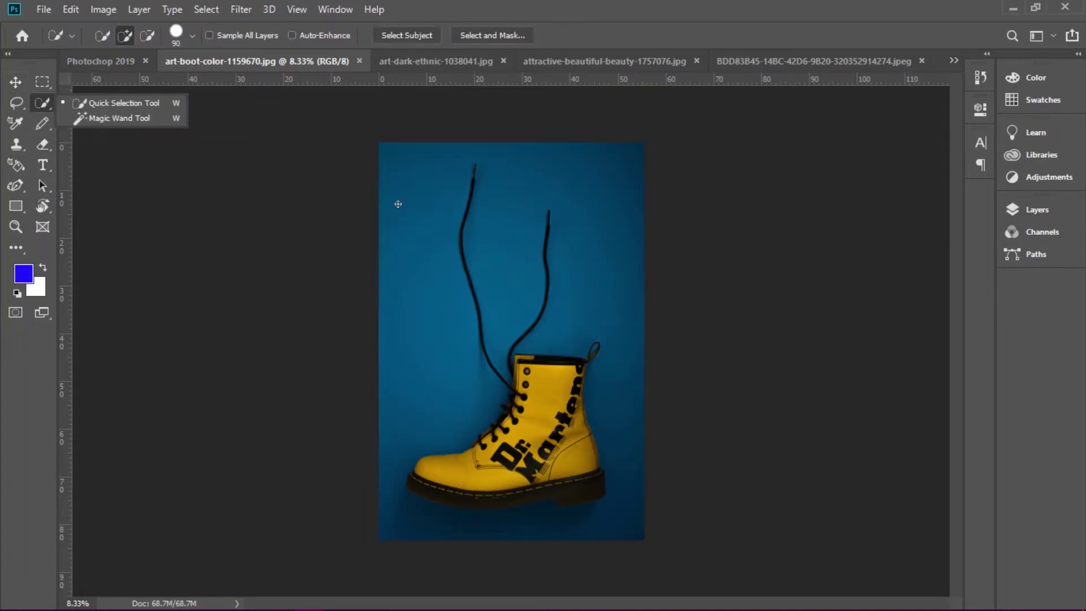
click(42, 123)
click(123, 123)
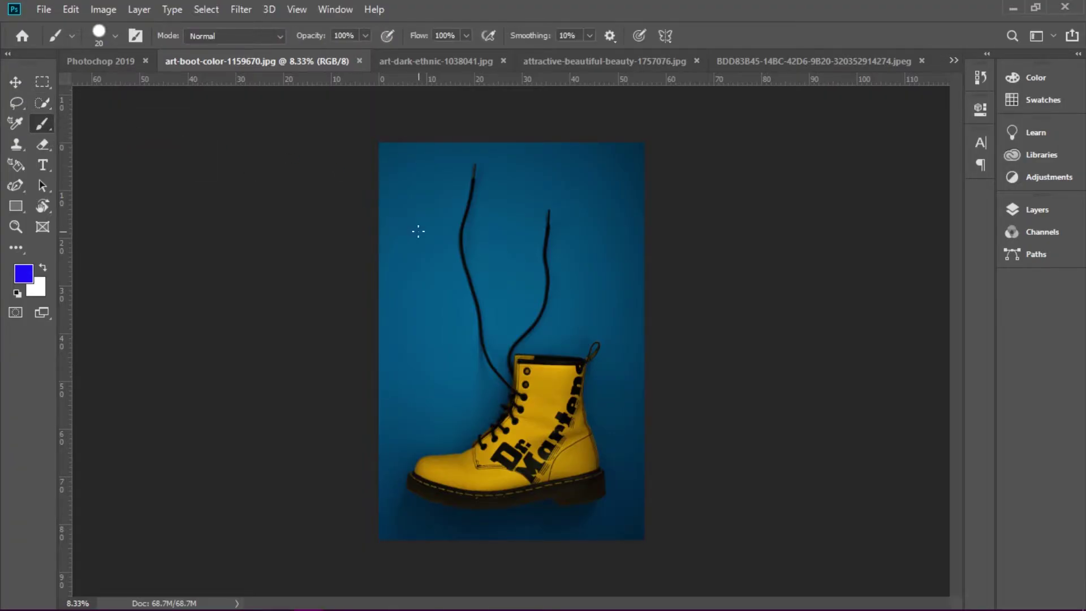
key(bracketright)
key(bracketright)
key(bracketright)
key(bracketright)
key(bracketright)
key(bracketright)
key(bracketright)
key(bracketright)
key(bracketright)
key(bracketright)
mouse_move(425, 295)
mouse_down()
mouse_move(470, 171)
mouse_move(497, 304)
mouse_move(497, 371)
mouse_move(564, 195)
mouse_up()
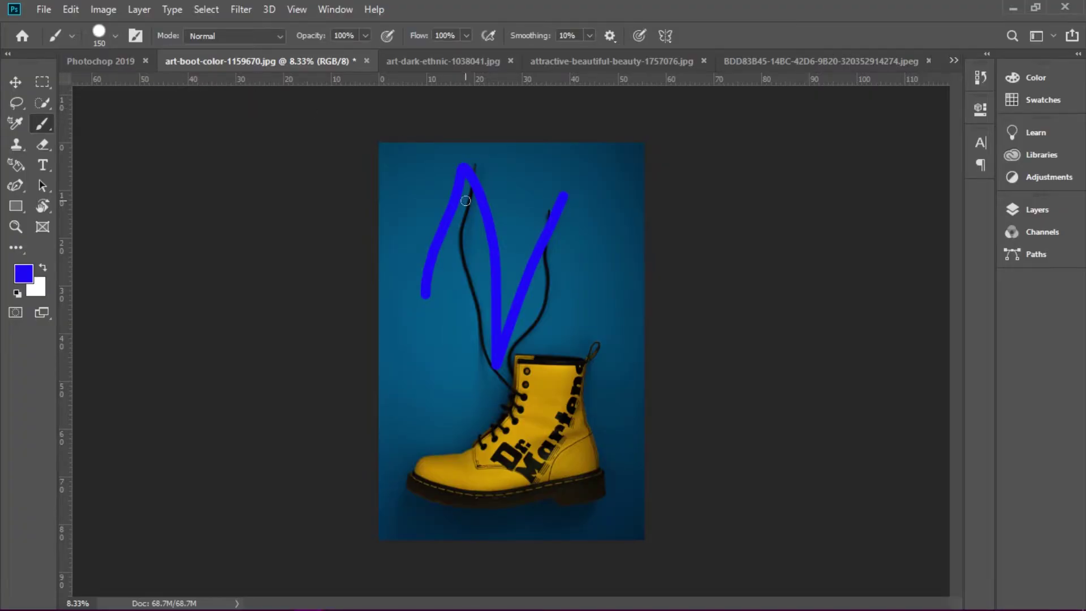
key(ctrl+z)
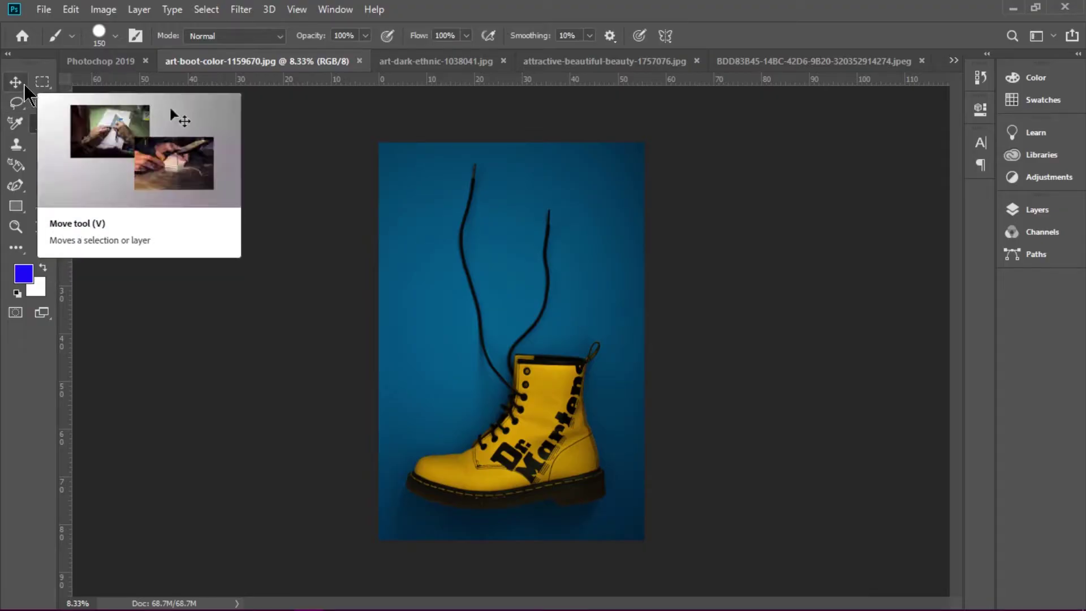
- Switch from the Rectangular to the Elliptical Marquee Tool and show the list of extra tools
click(47, 86)
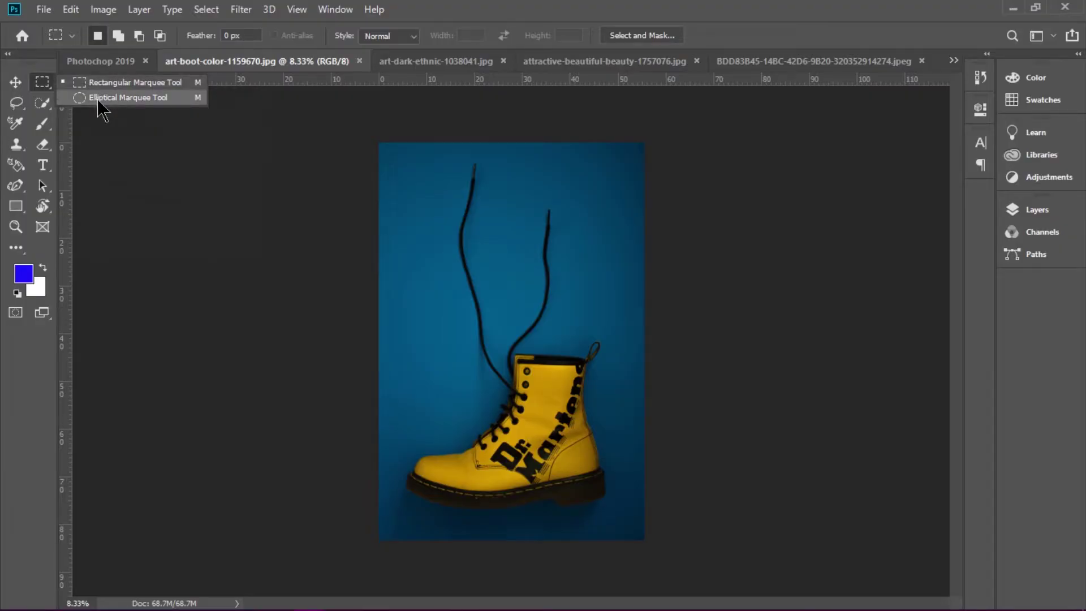
click(102, 101)
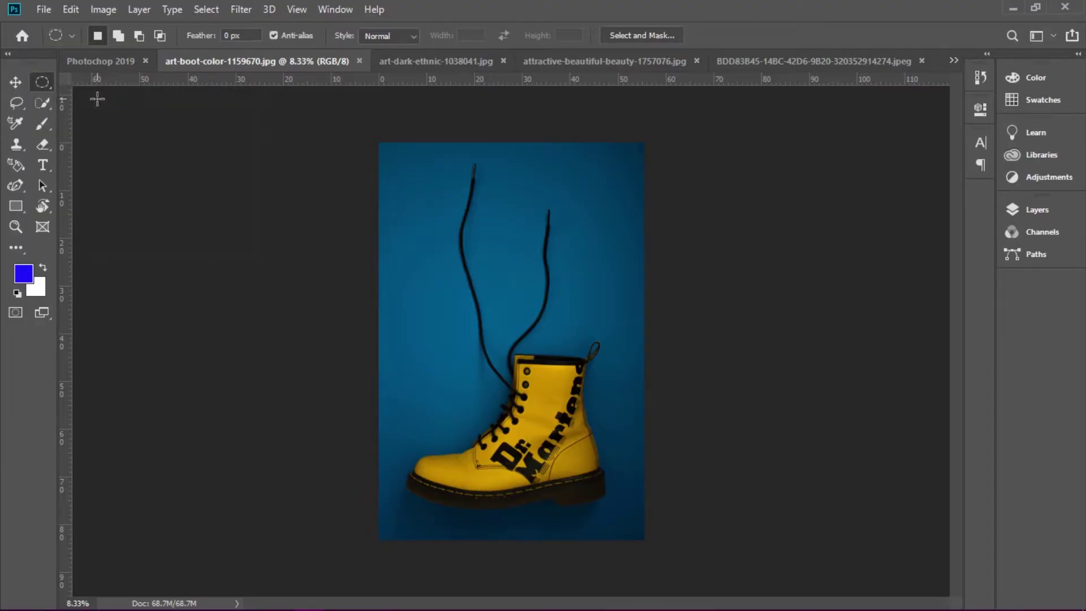
click(16, 250)
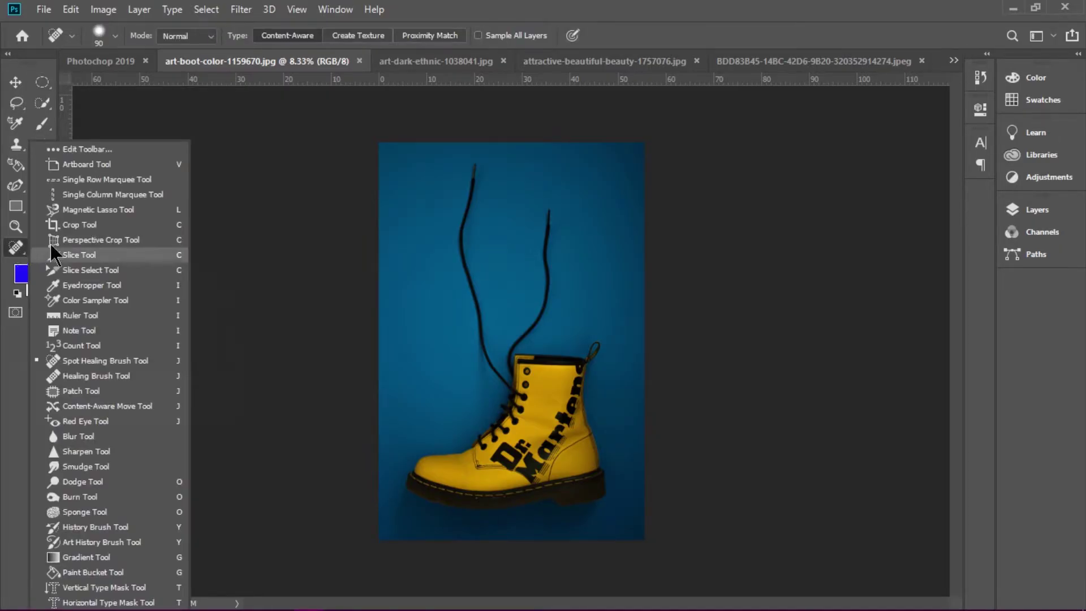
click(1, 374)
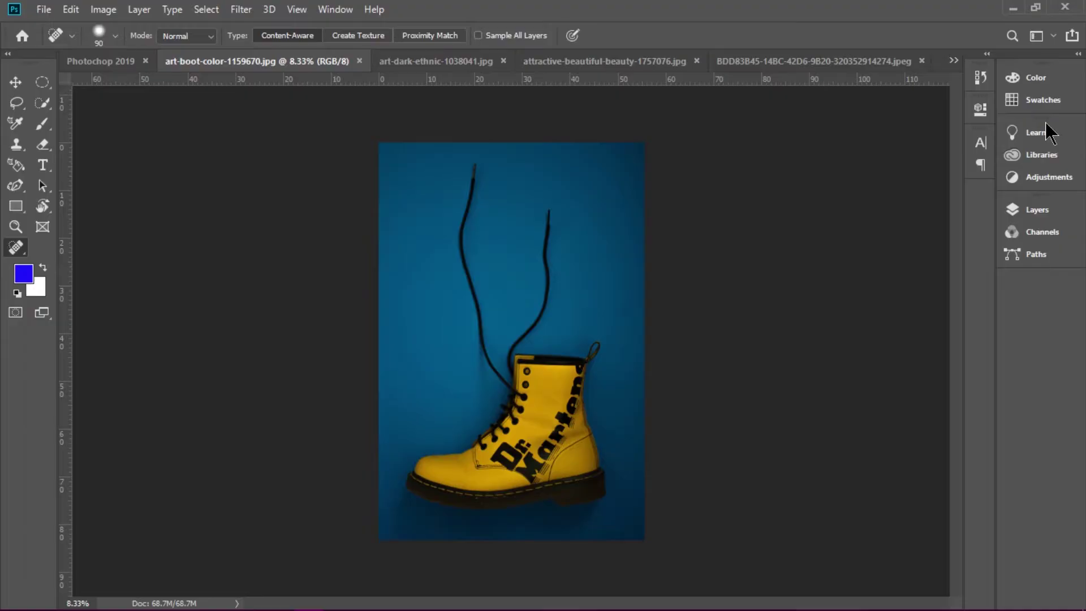
- Show the Color and Layers panels and review the list of all available panels
click(1041, 77)
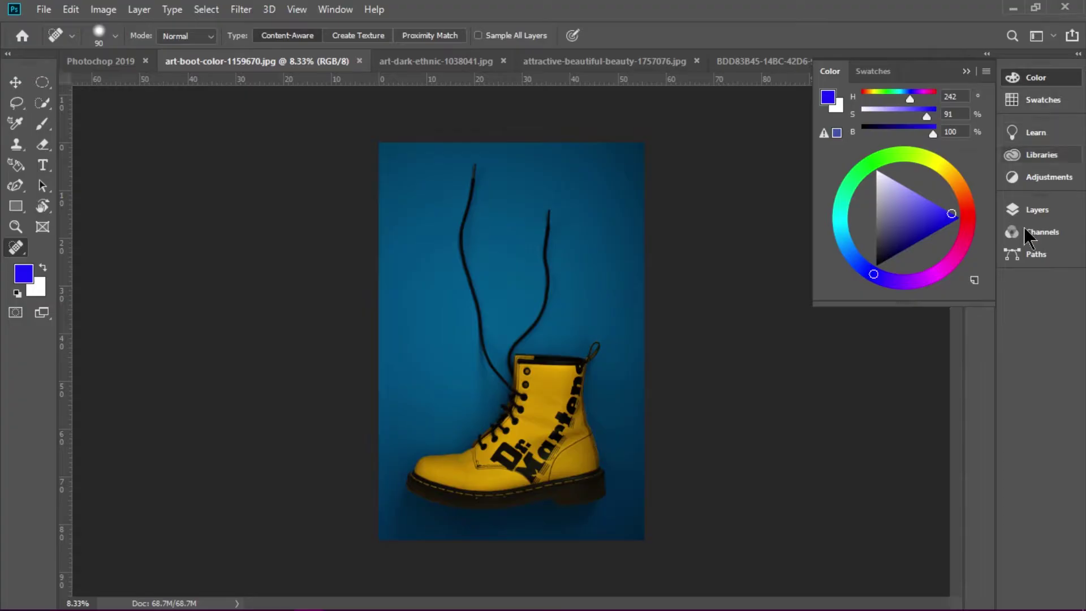
click(1040, 210)
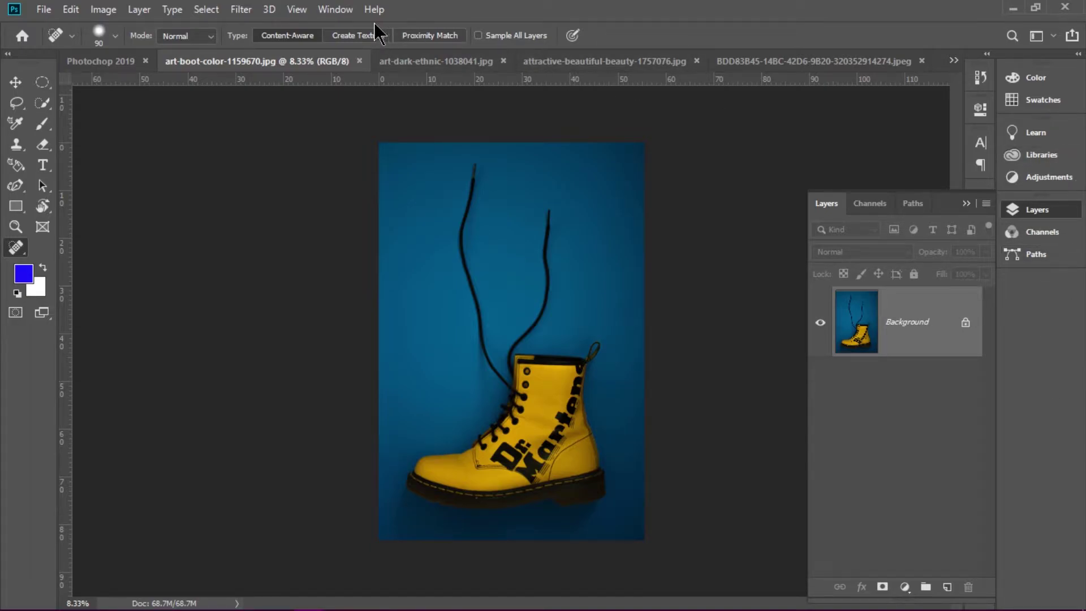
click(340, 11)
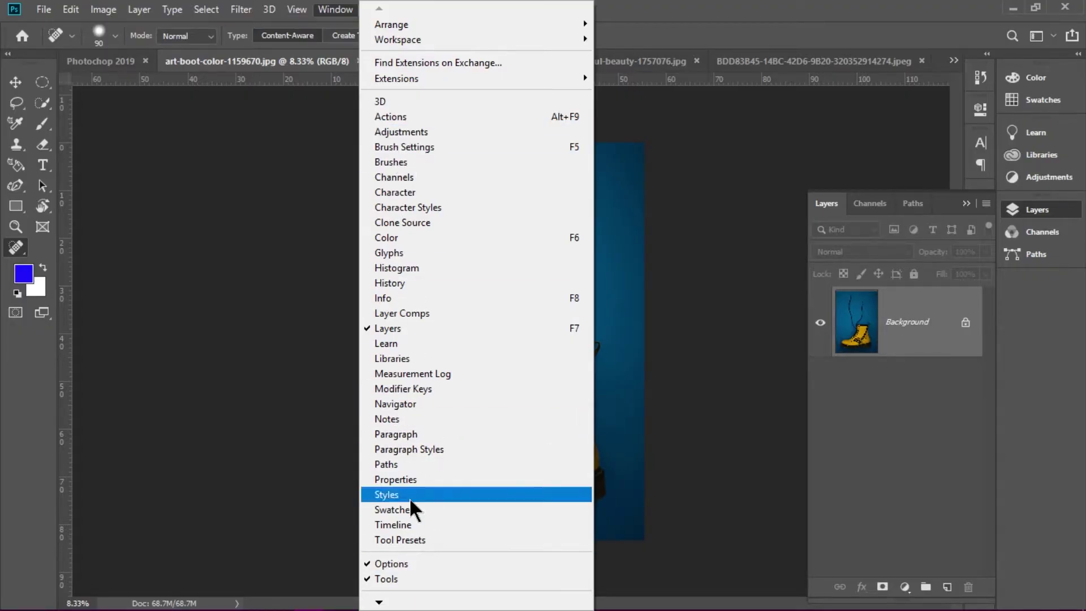
click(1032, 324)
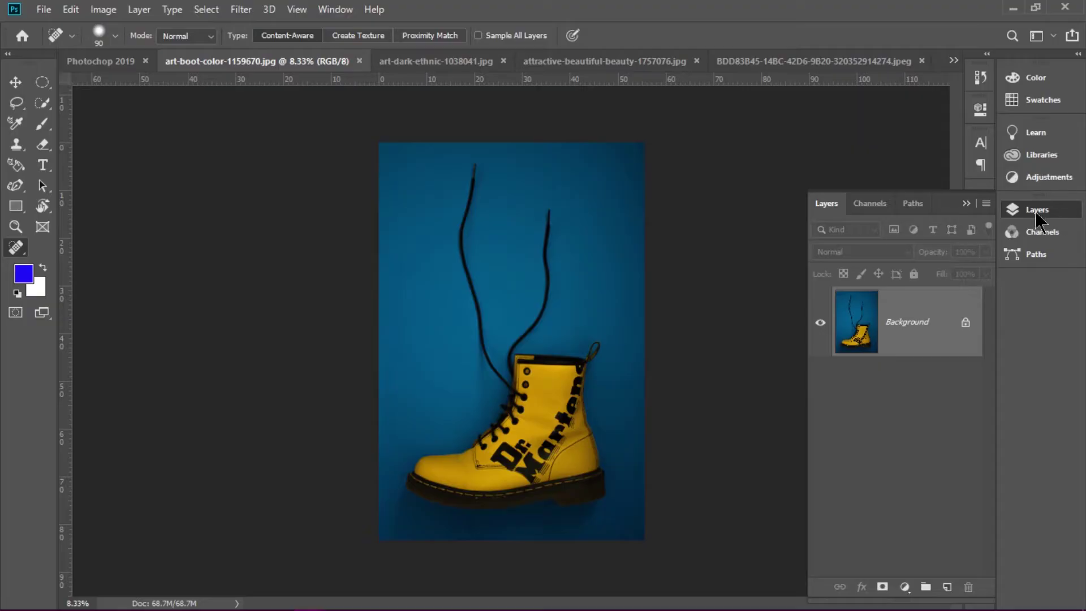
- Close the Layers panel, restore it from the list of available panels, and collapse it
click(987, 204)
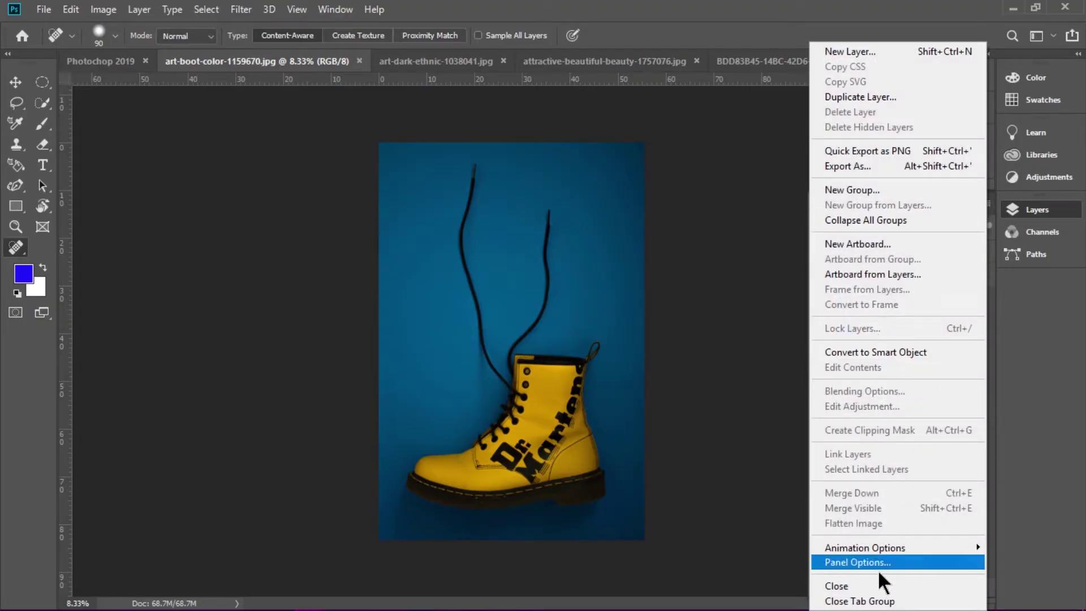
click(877, 587)
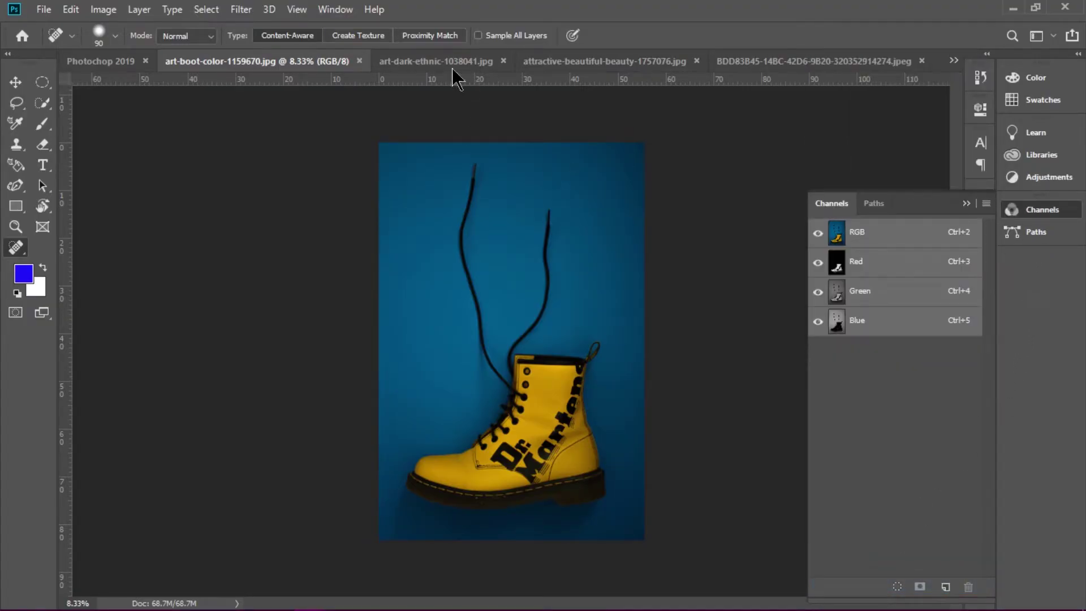
click(340, 9)
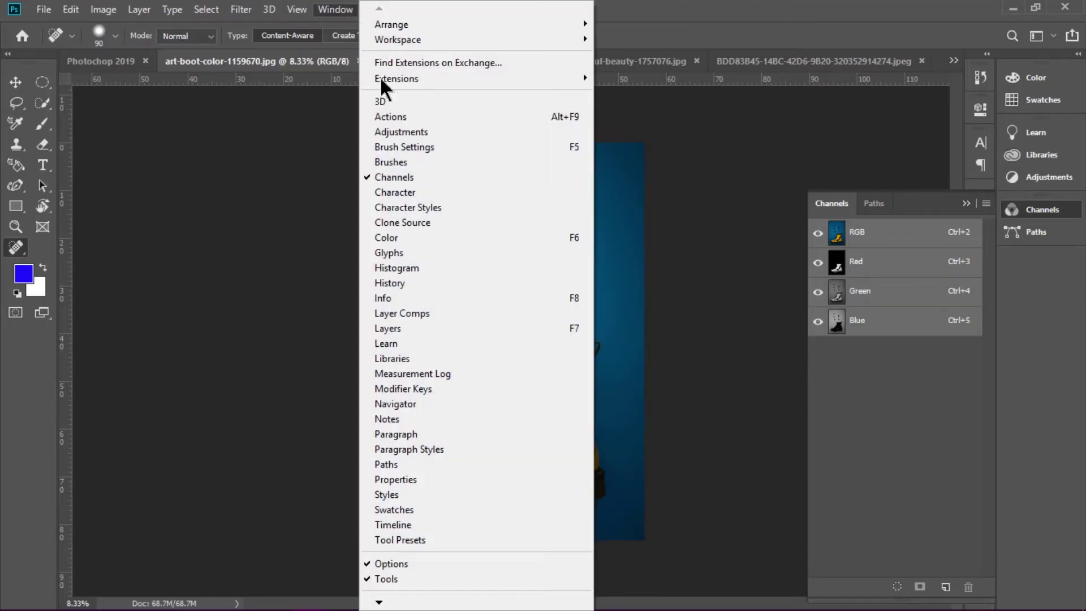
click(398, 333)
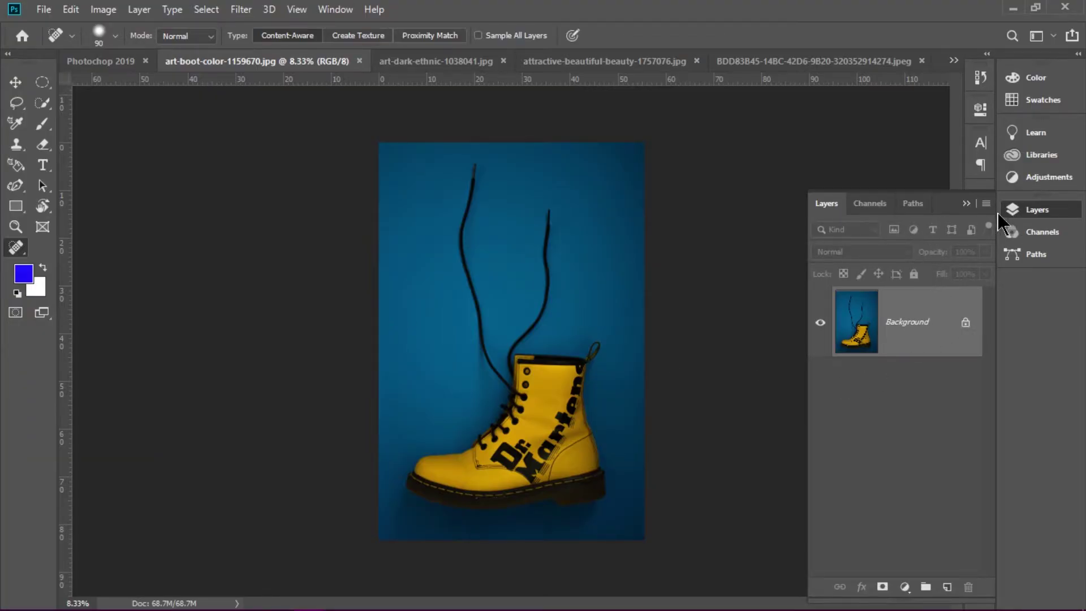
click(1020, 220)
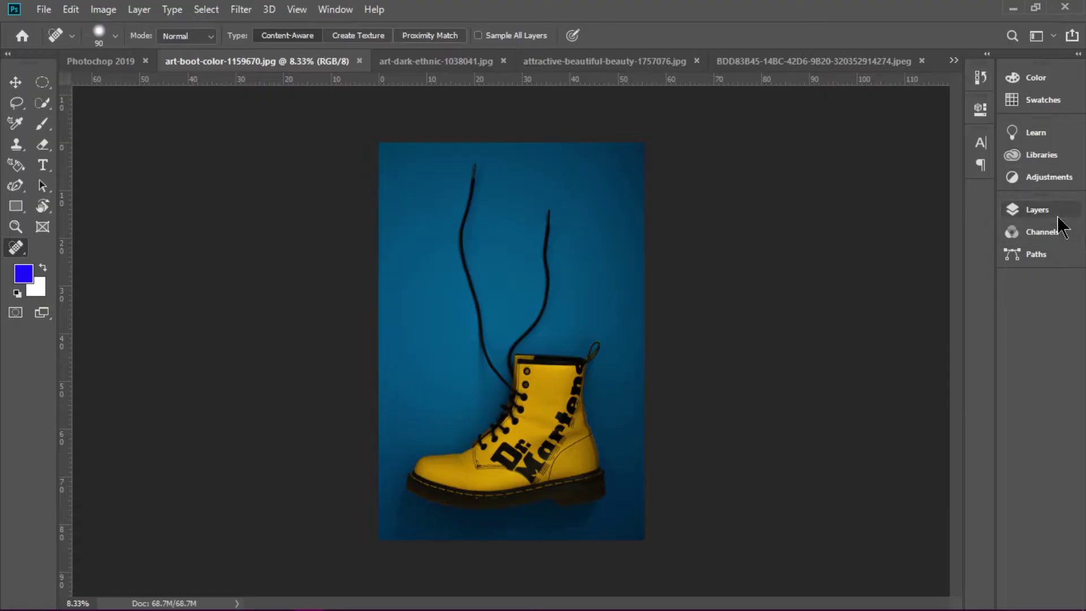
- Hide the toolbar by turning off Tools in the list of panels, and turn it back on
click(340, 11)
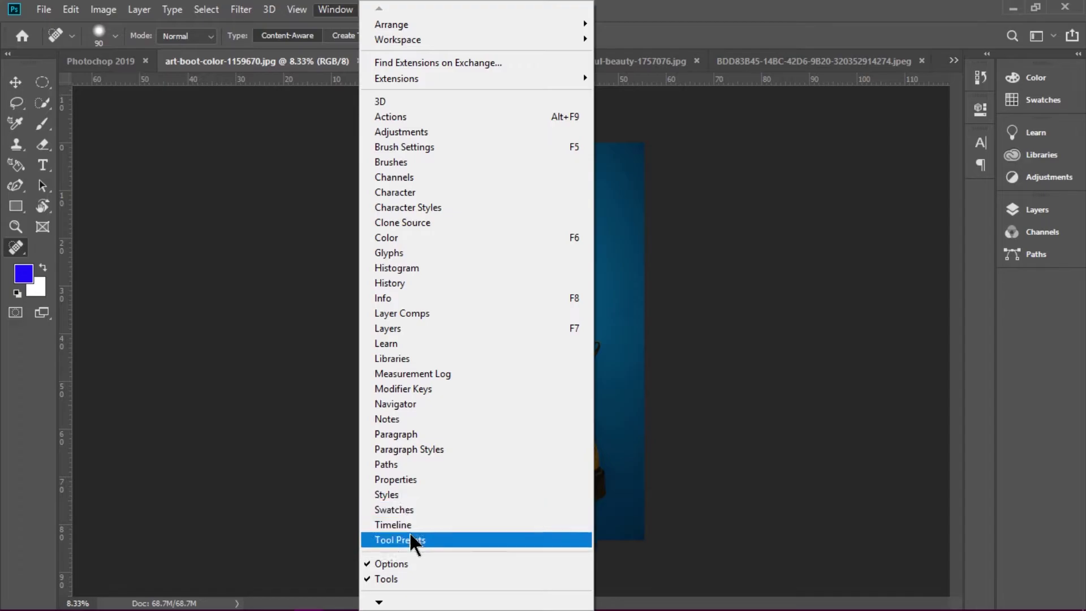
click(389, 583)
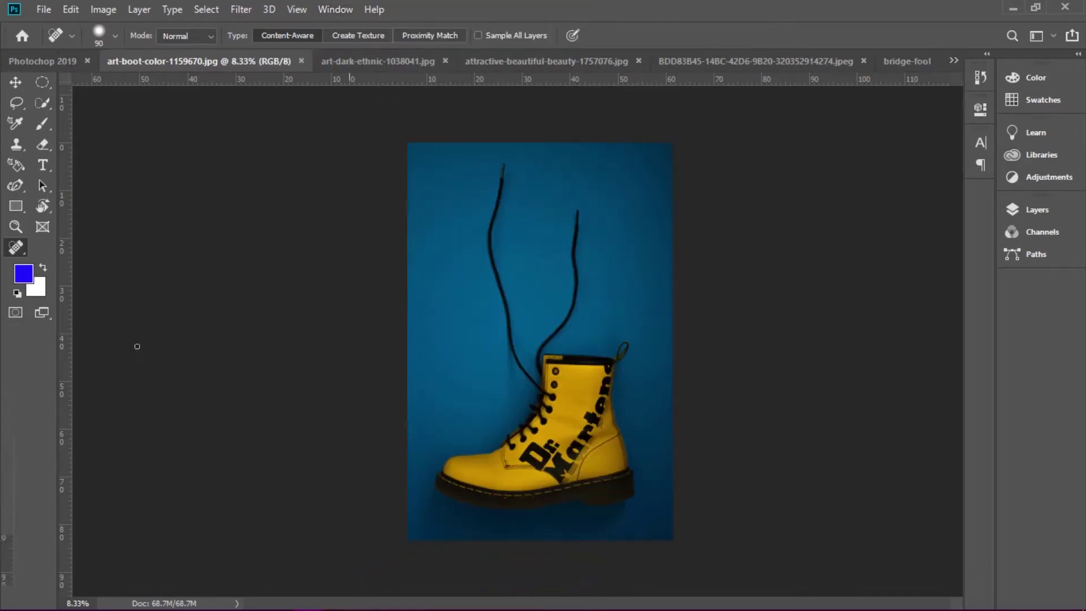
click(338, 10)
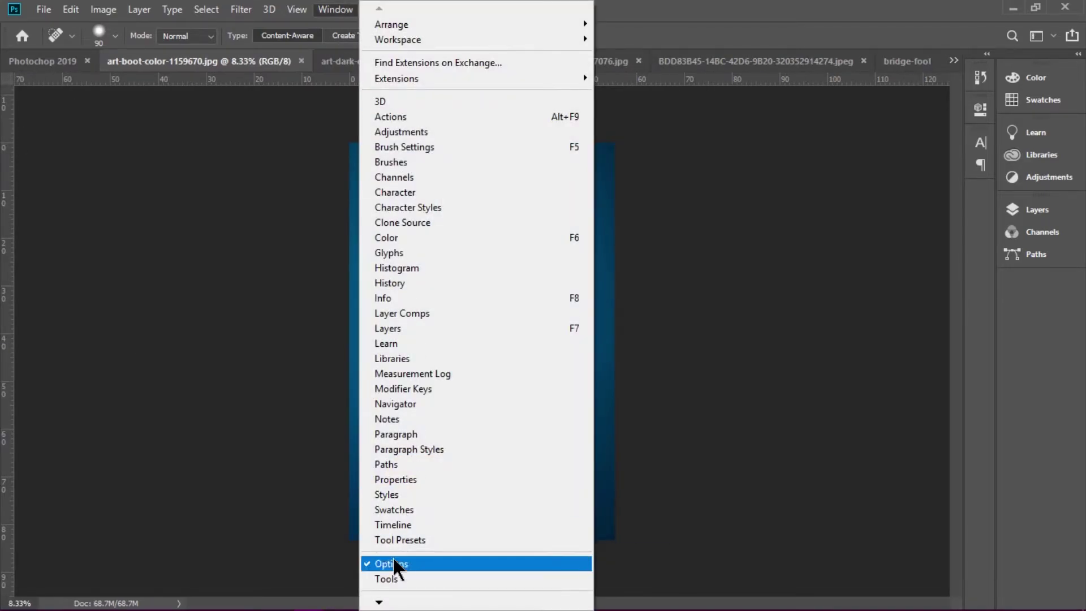
click(383, 581)
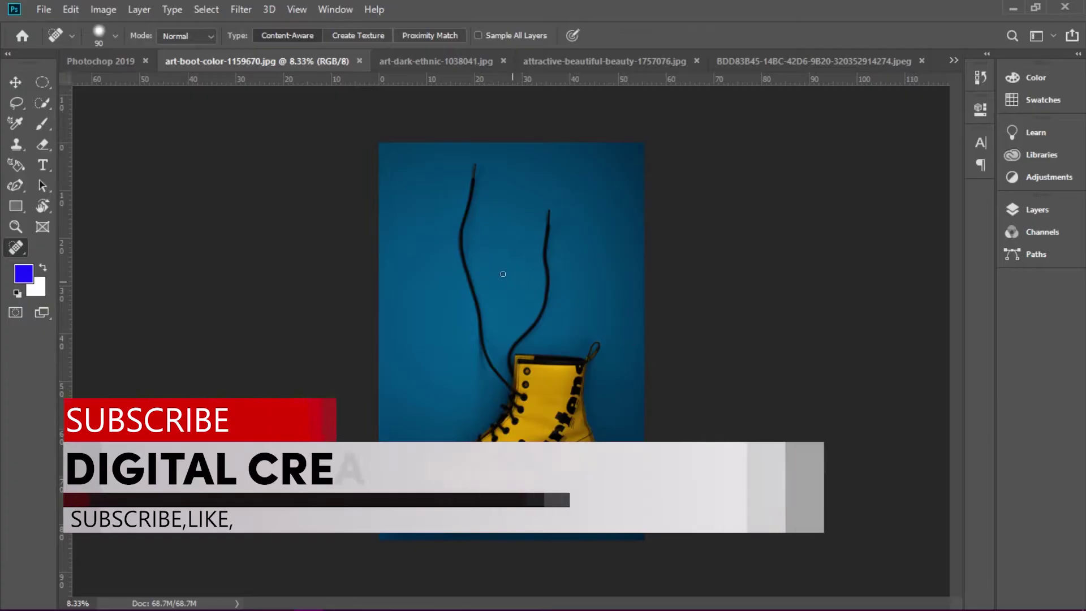
- Bring up attractive-beautiful-beauty-1757076.jpg, Photochop 2019 and art-boot-color-1159670.jpg in turn, and activate the Move Tool on the boot image
click(607, 59)
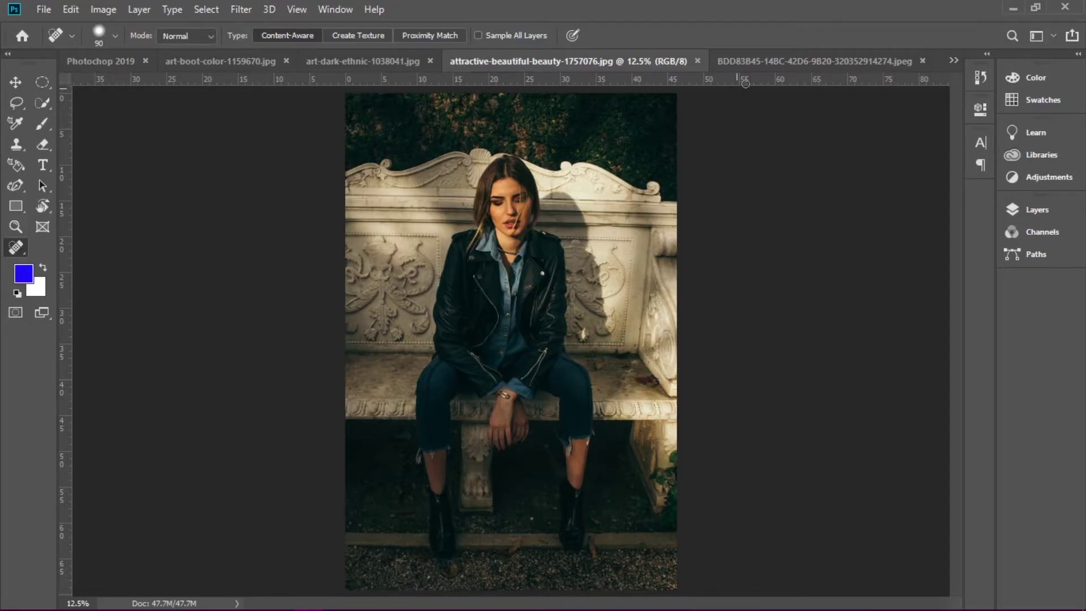
click(105, 62)
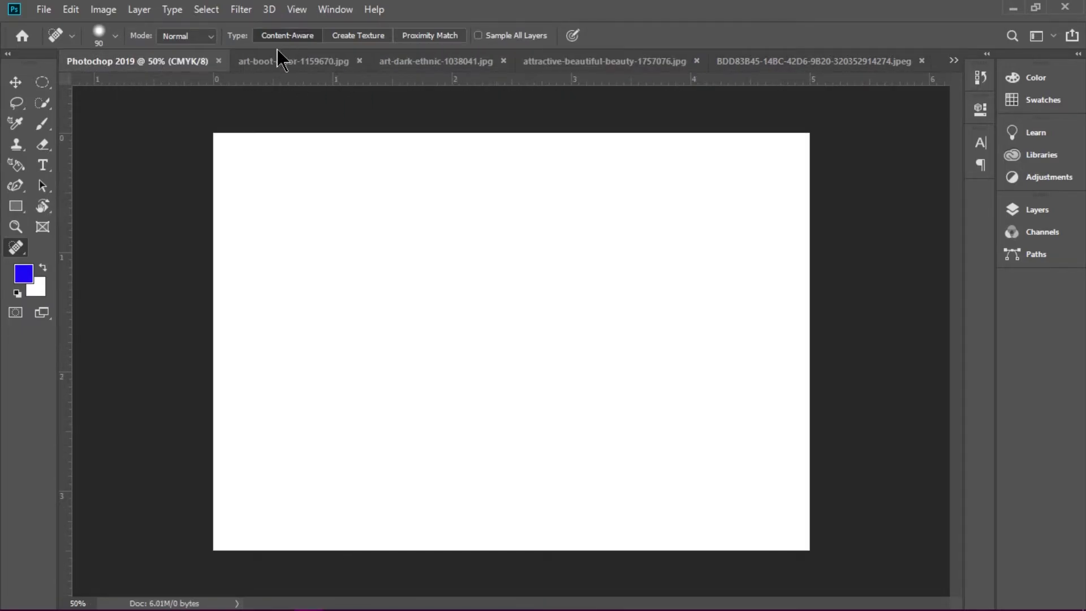
click(258, 62)
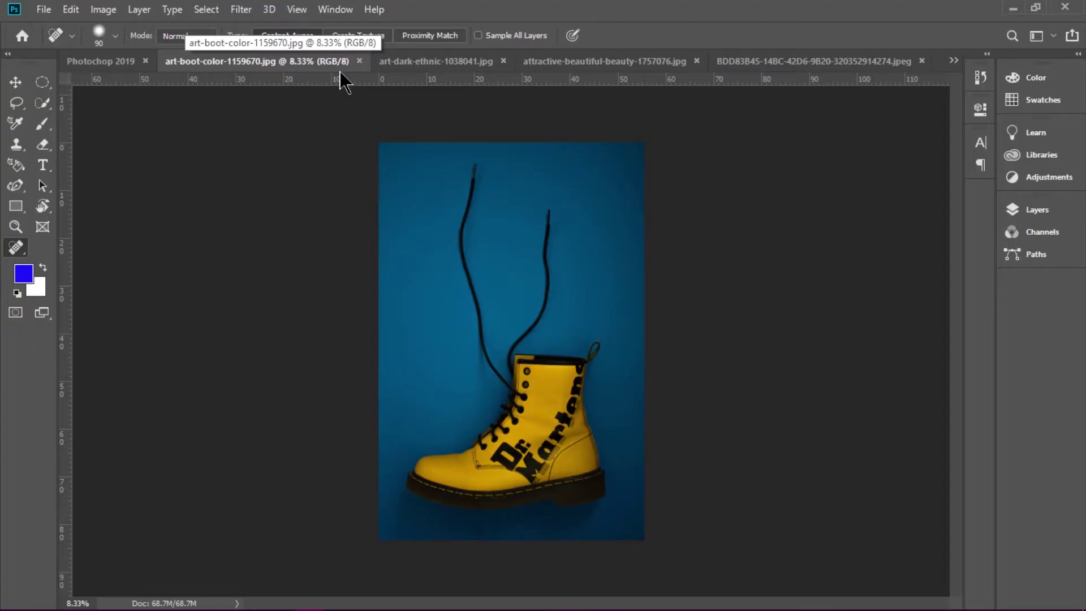
click(15, 82)
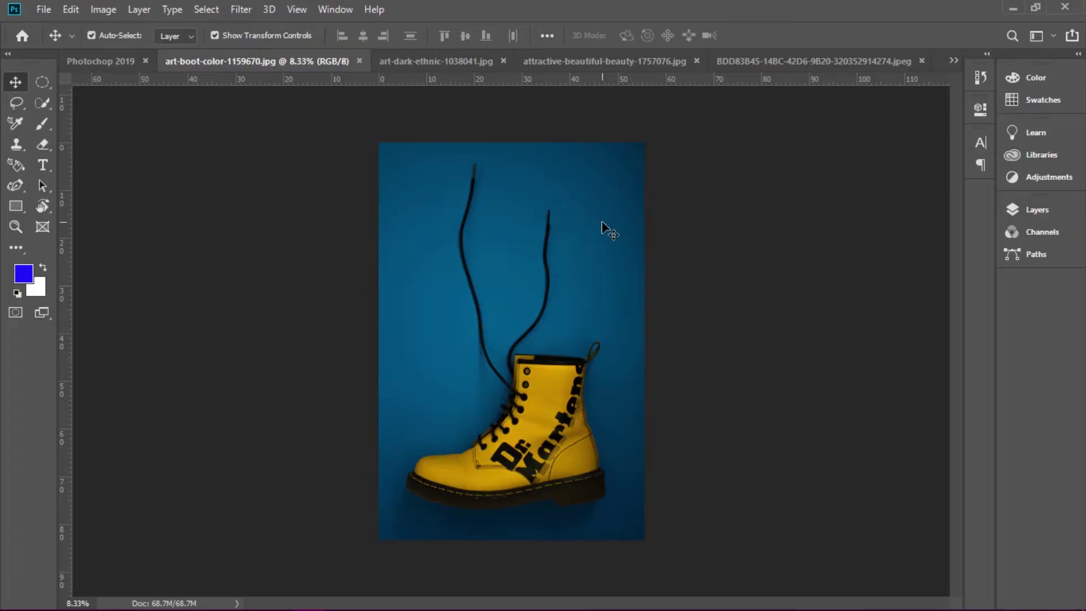
- Bring up attractive-beautiful-beauty-1757076.jpg, and with the Zoom Tool magnify it to 50% and return it to 12.5%
click(587, 62)
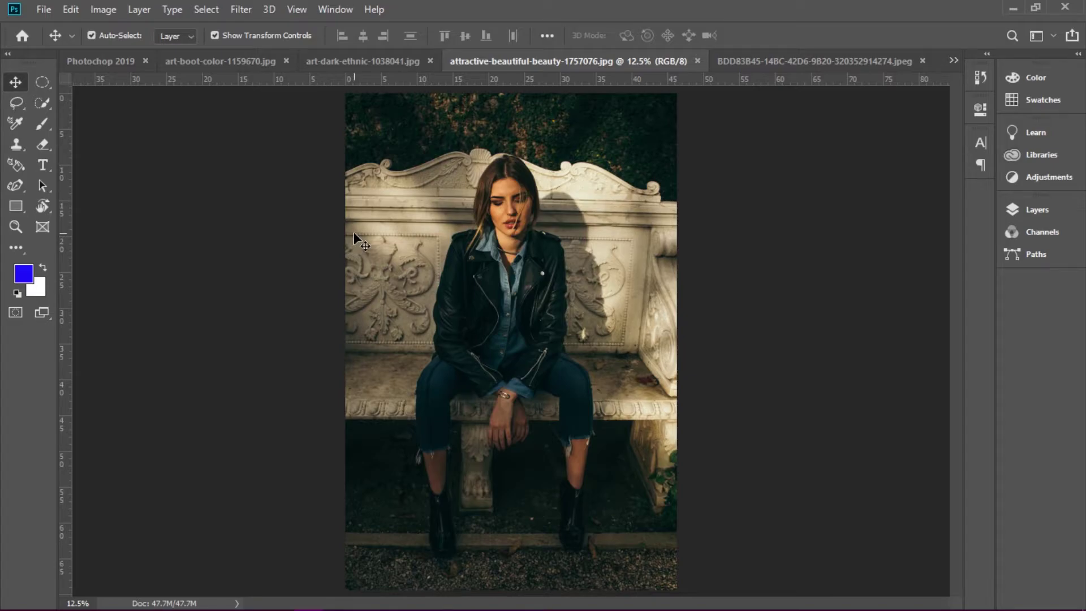
key(z)
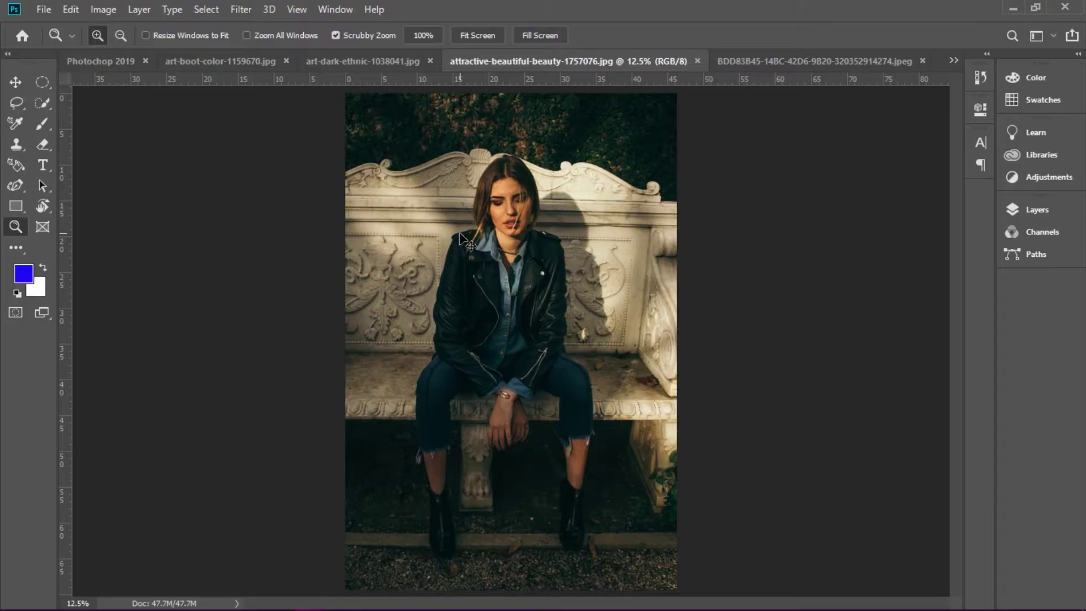
key(ctrl+plus)
key(ctrl+plus)
key(ctrl+plus)
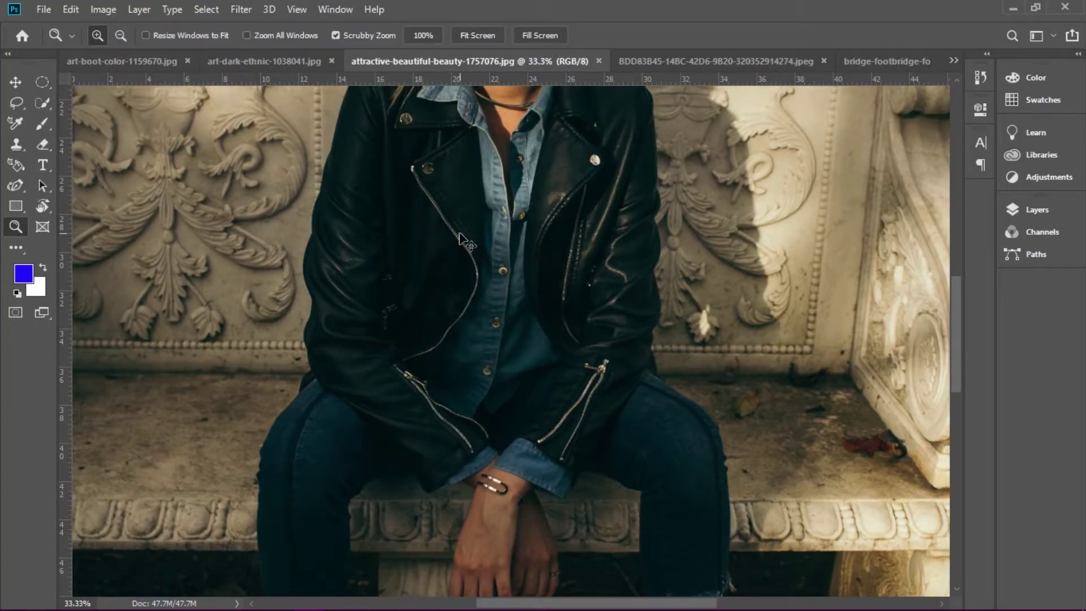
key(ctrl+plus)
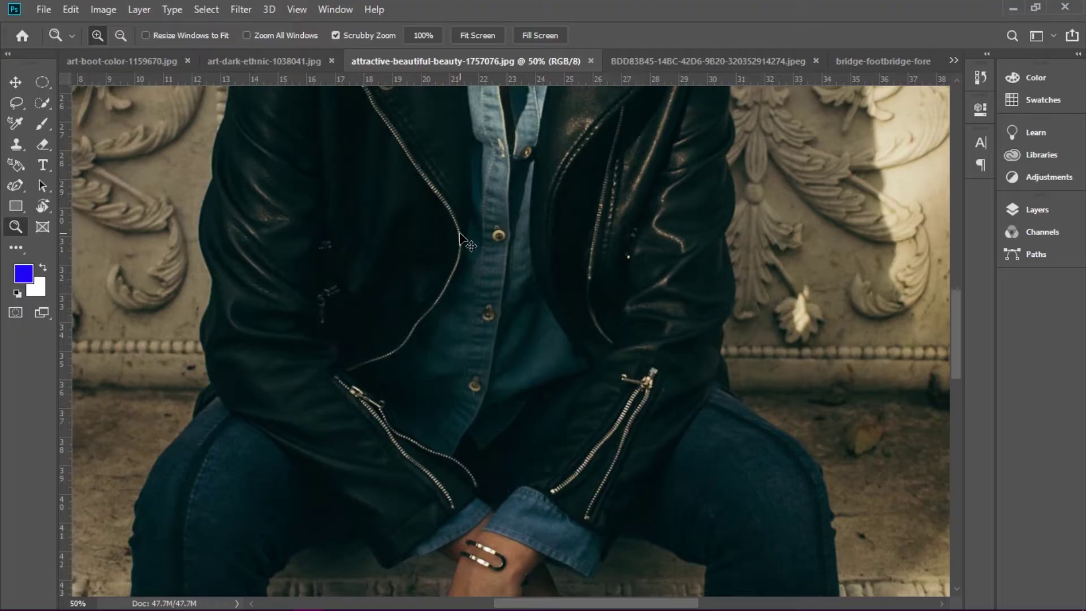
key(ctrl+minus)
key(ctrl+minus)
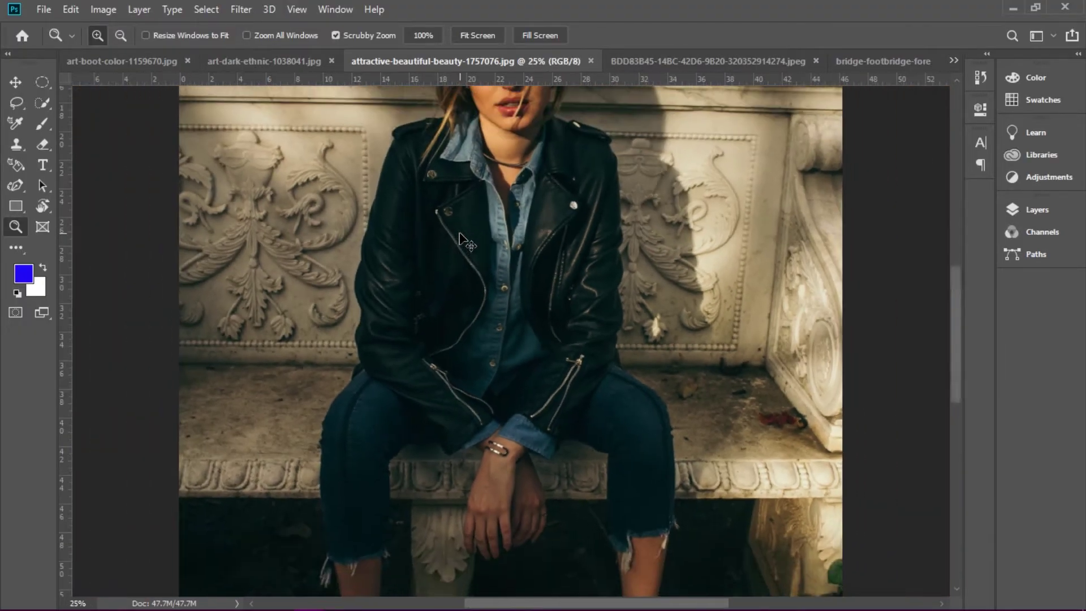
key(ctrl+minus)
key(ctrl+minus)
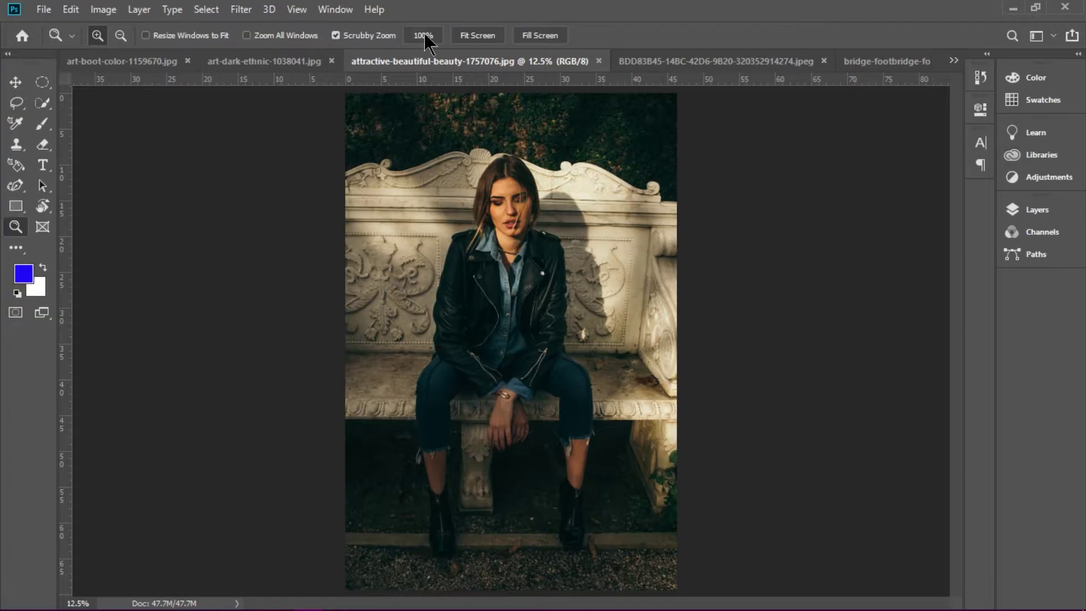
- View the portrait at 100%, fit the whole image on screen, and fill the screen with it
drag(463, 206, 463, 208)
key(ctrl+plus)
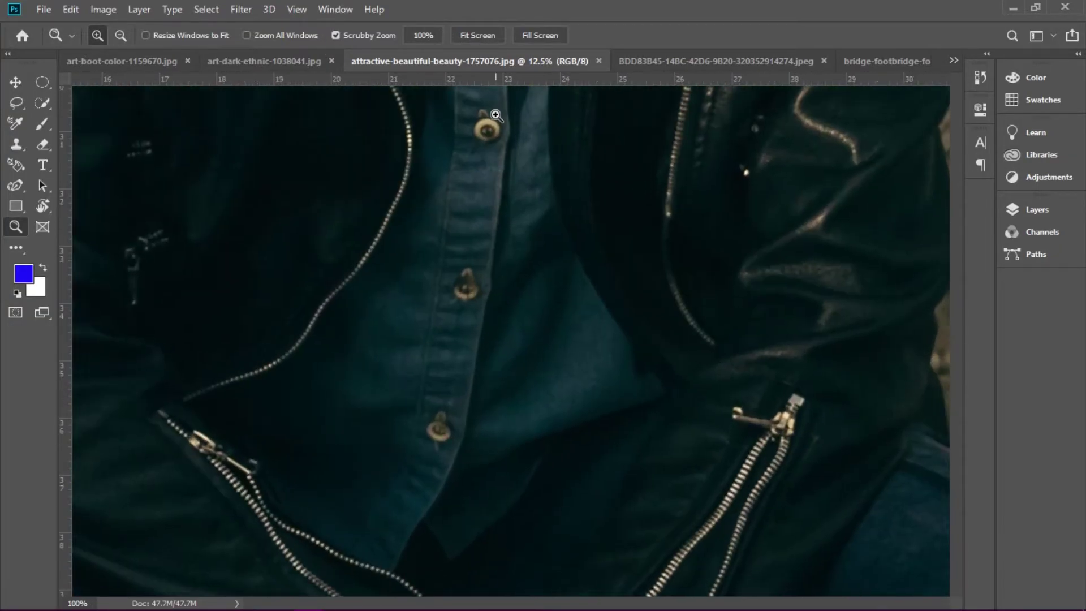
click(485, 36)
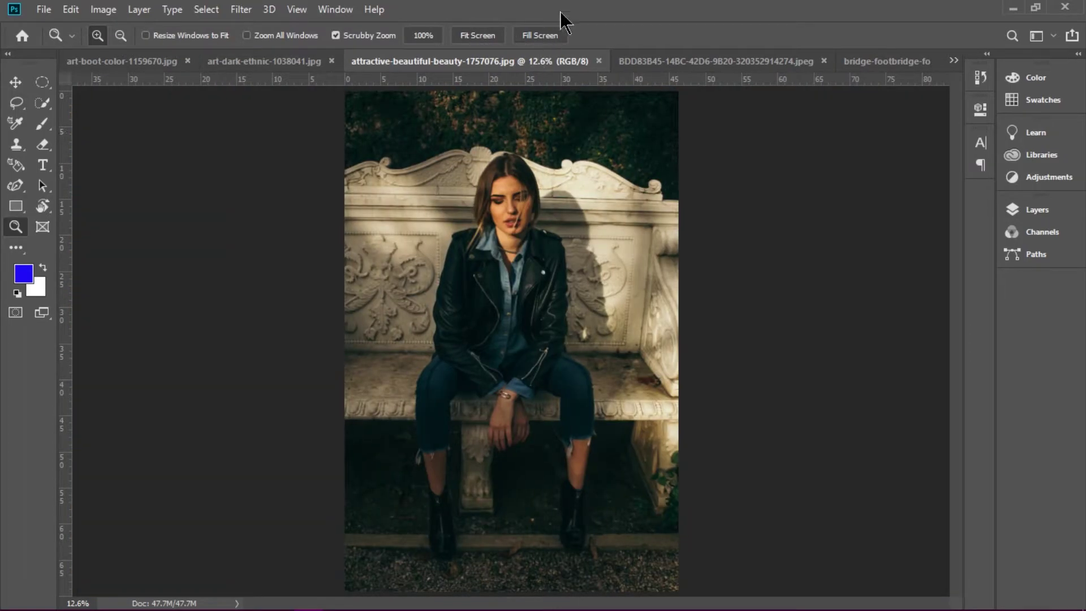
click(557, 33)
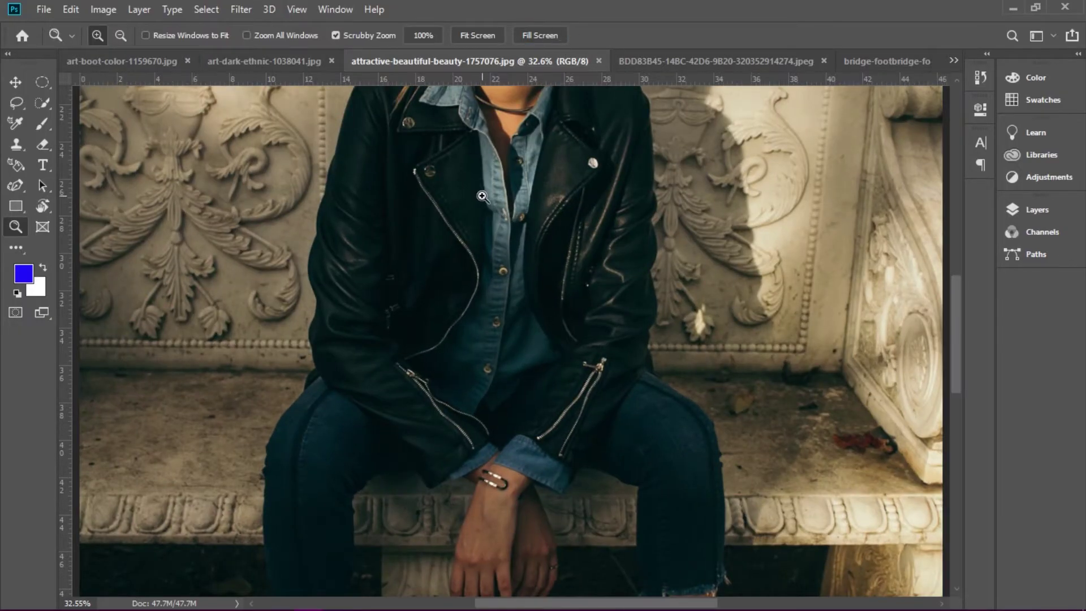
- Look over the woman's face and upper body in the magnified portrait, and reduce the zoom to 16.67%
scroll(482, 200, up, 1)
scroll(482, 199, up, 3)
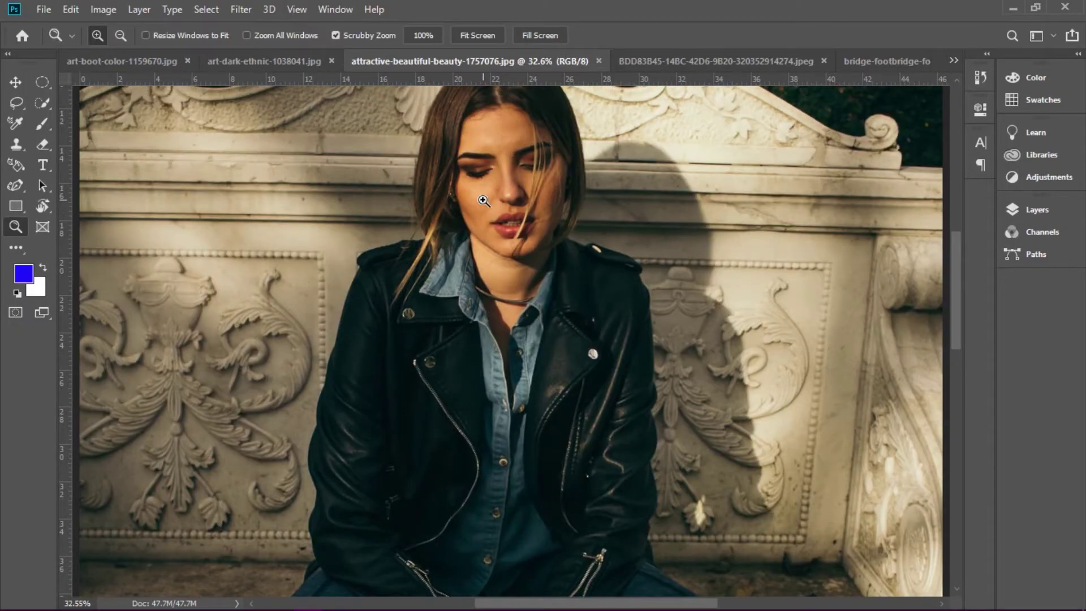
scroll(484, 201, down, 1)
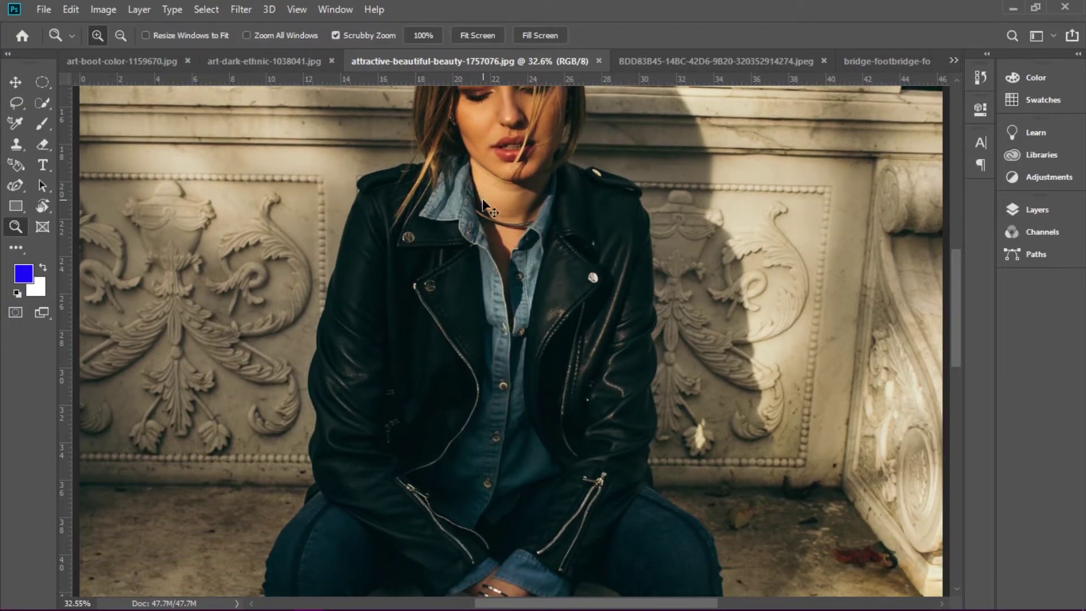
key(ctrl+minus)
key(ctrl+minus)
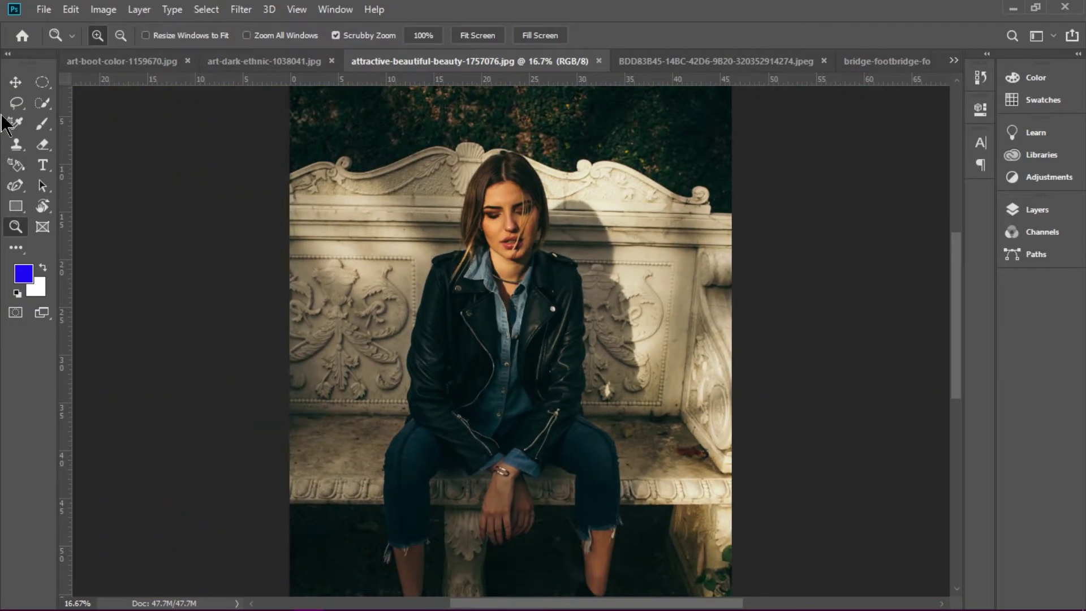
- Select the Hand Tool in place of the Rotate View Tool, and pan around the portrait at 16.67% and 33.33% zoom
click(15, 82)
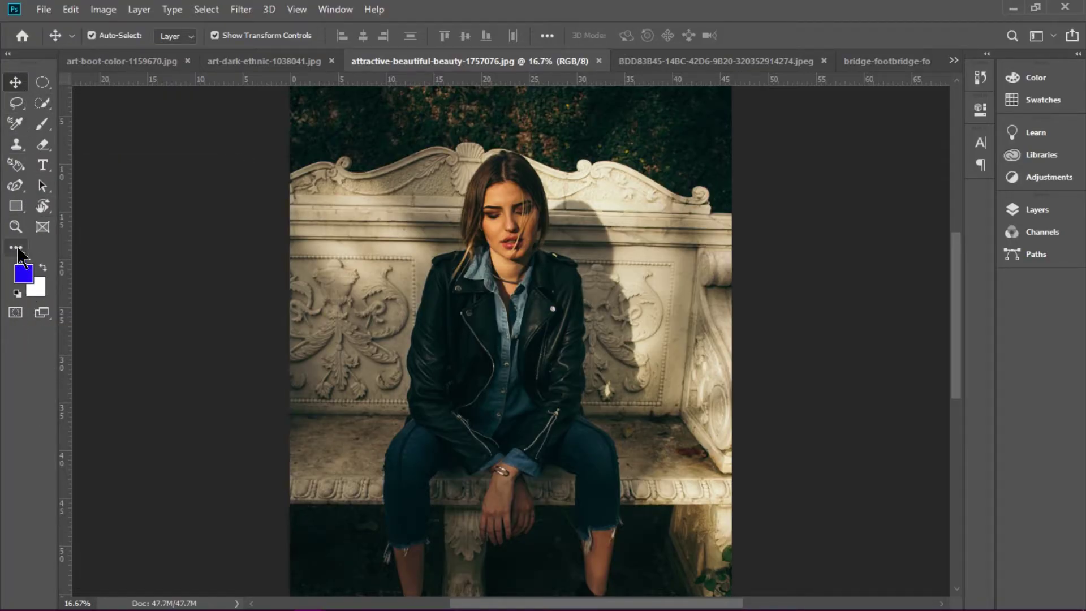
click(45, 210)
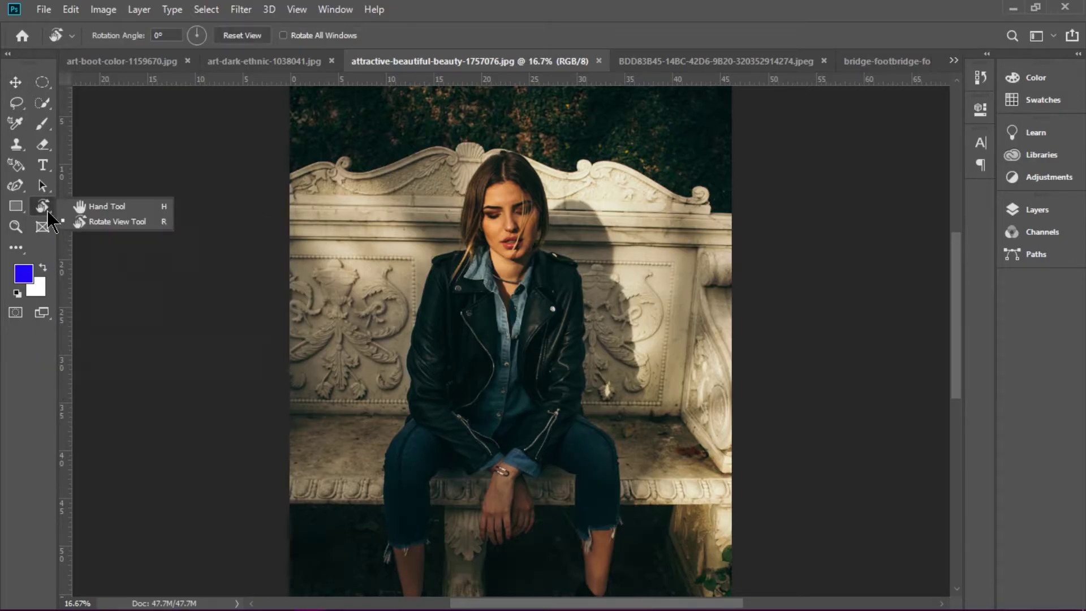
click(112, 207)
drag(511, 123, 477, 136)
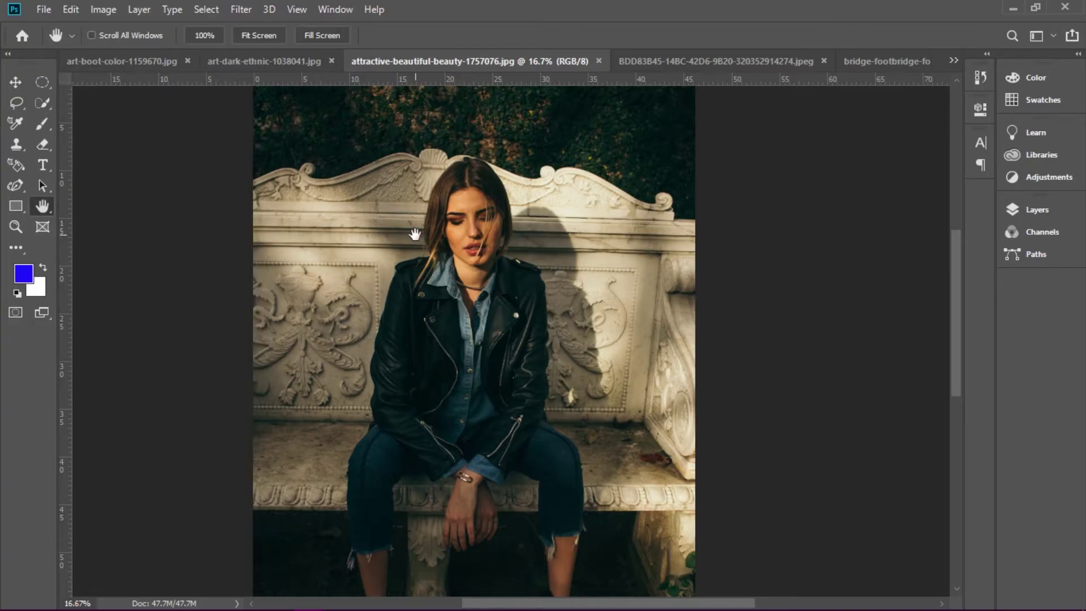
drag(457, 265, 432, 230)
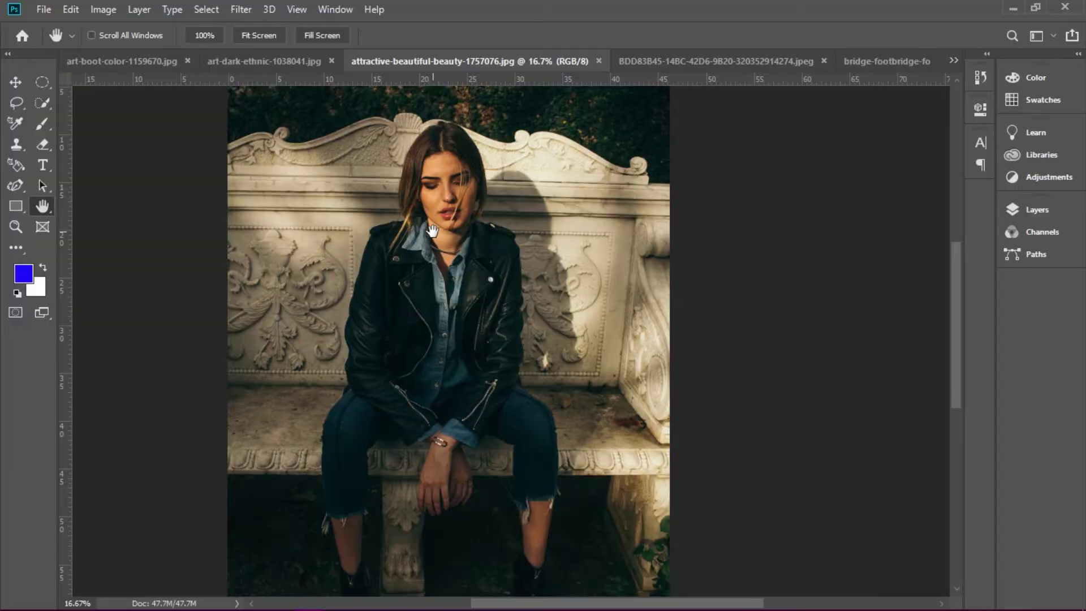
key(ctrl+plus)
drag(439, 222, 451, 445)
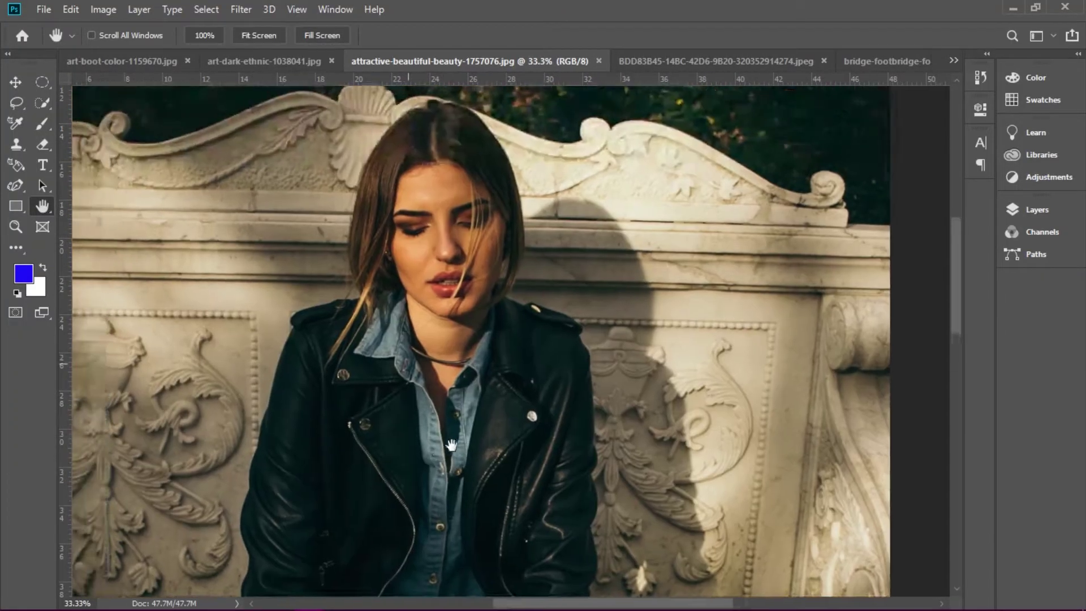
drag(400, 282, 544, 272)
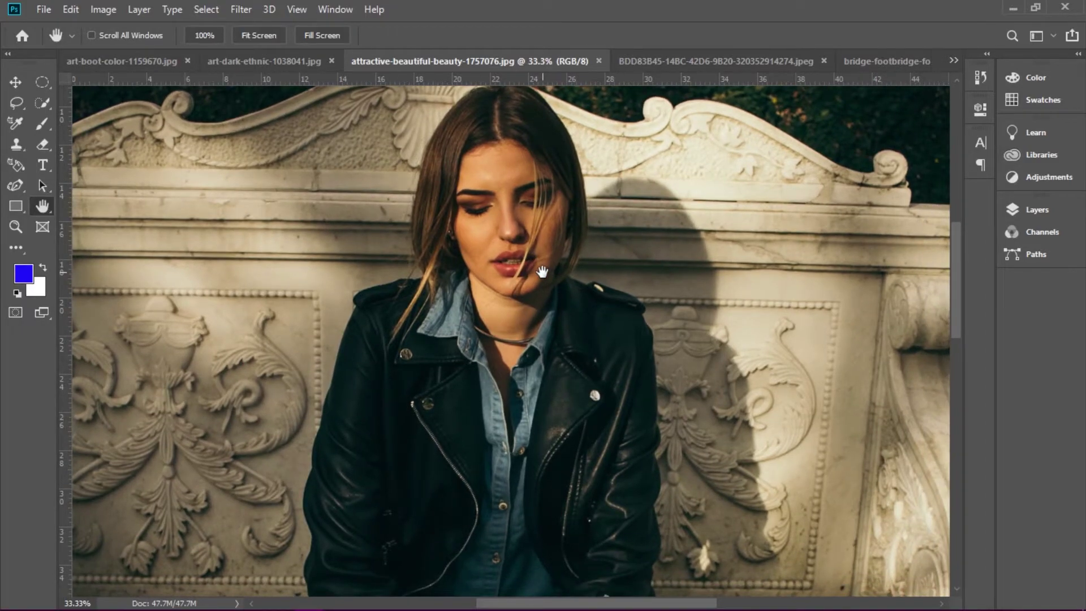
- With the Move Tool active again, zoom the portrait out to 12.5% and bring up BDD83B45-14BC-42D6-9B20-320352914274.jpeg
key(v)
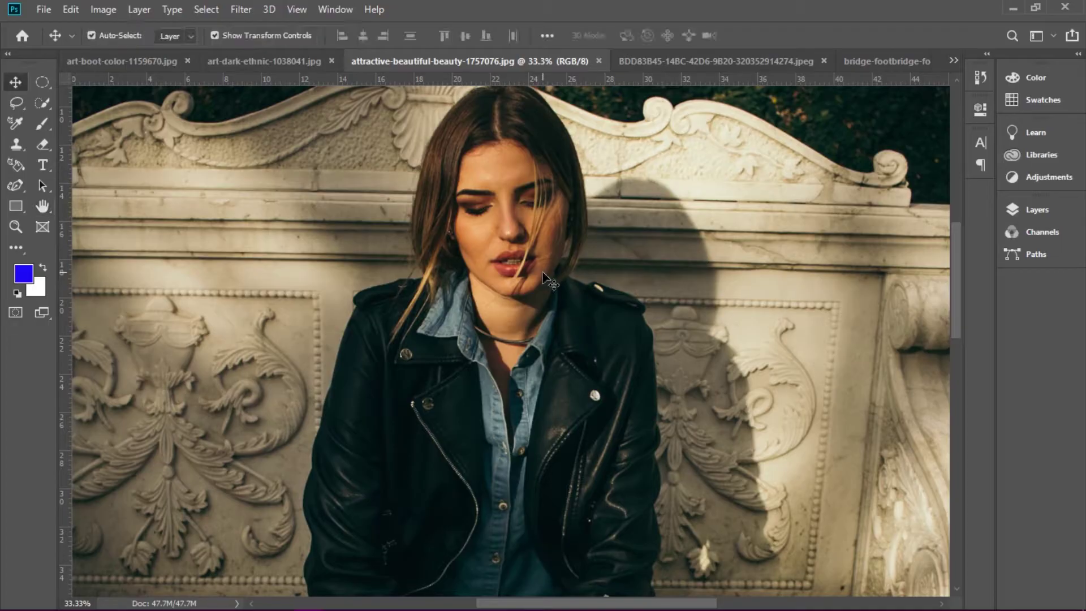
key(ctrl+minus)
key(ctrl+minus)
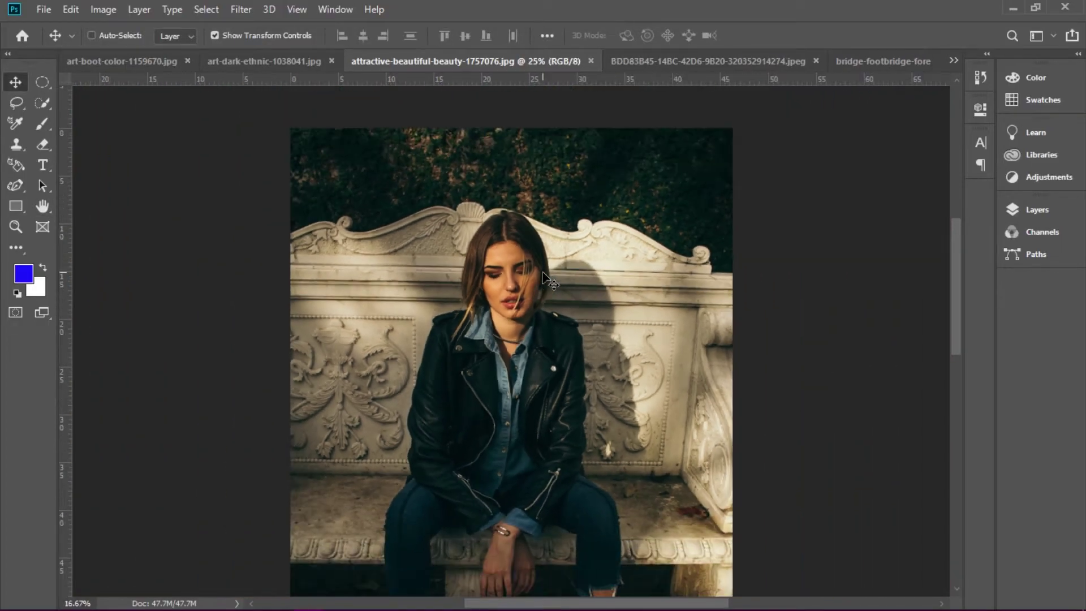
key(ctrl+minus)
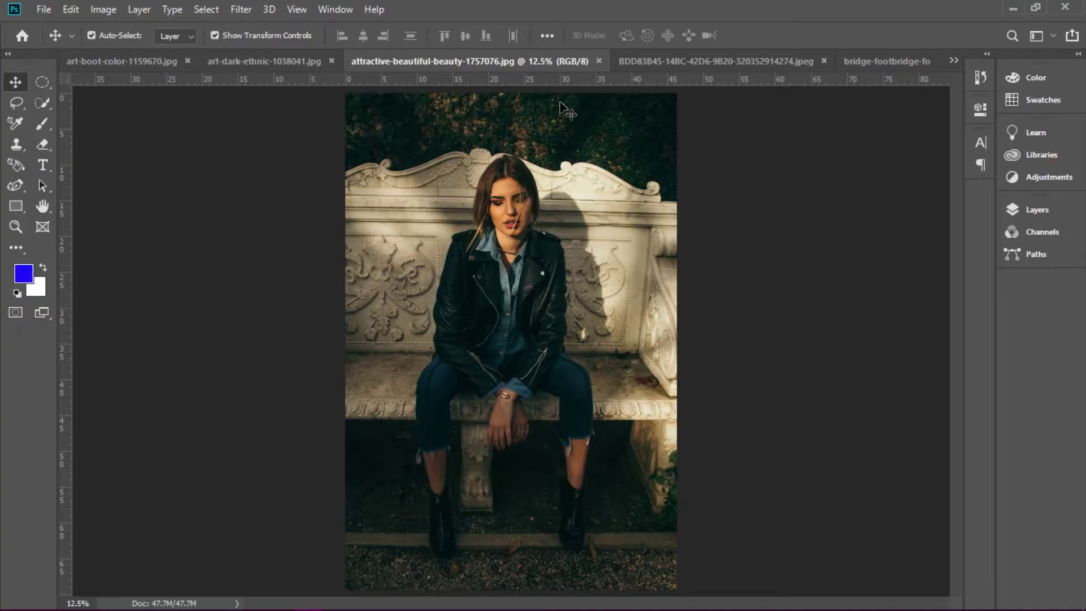
click(714, 63)
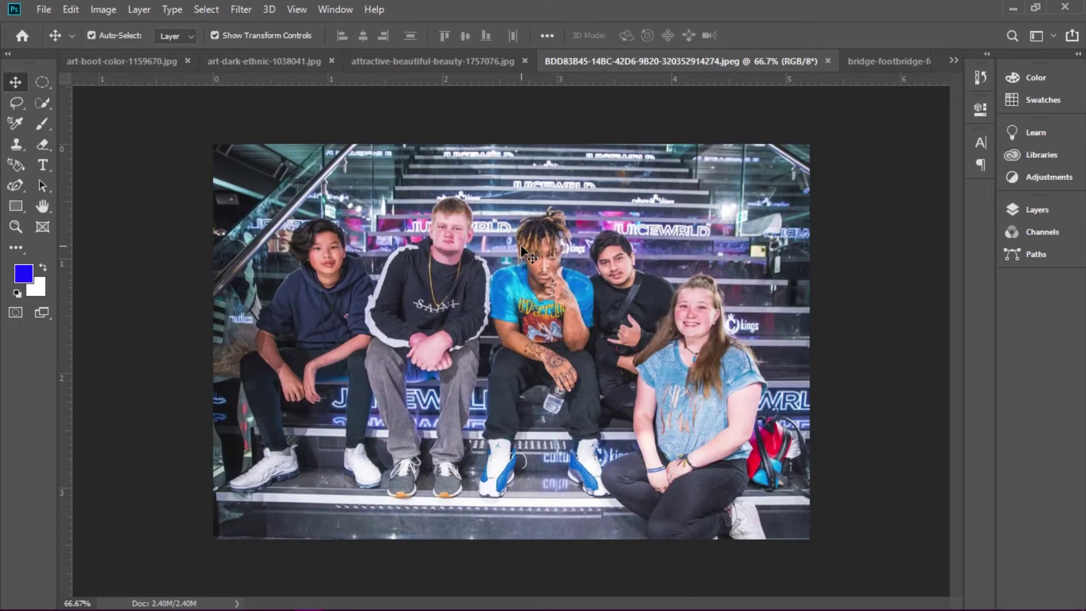
- Magnify the seated group photo to 1600% to examine the pixel grid on the forearm in the blue T-shirt
key(ctrl+plus)
key(ctrl+plus)
key(ctrl+plus)
key(ctrl+plus)
key(ctrl+plus)
key(ctrl+plus)
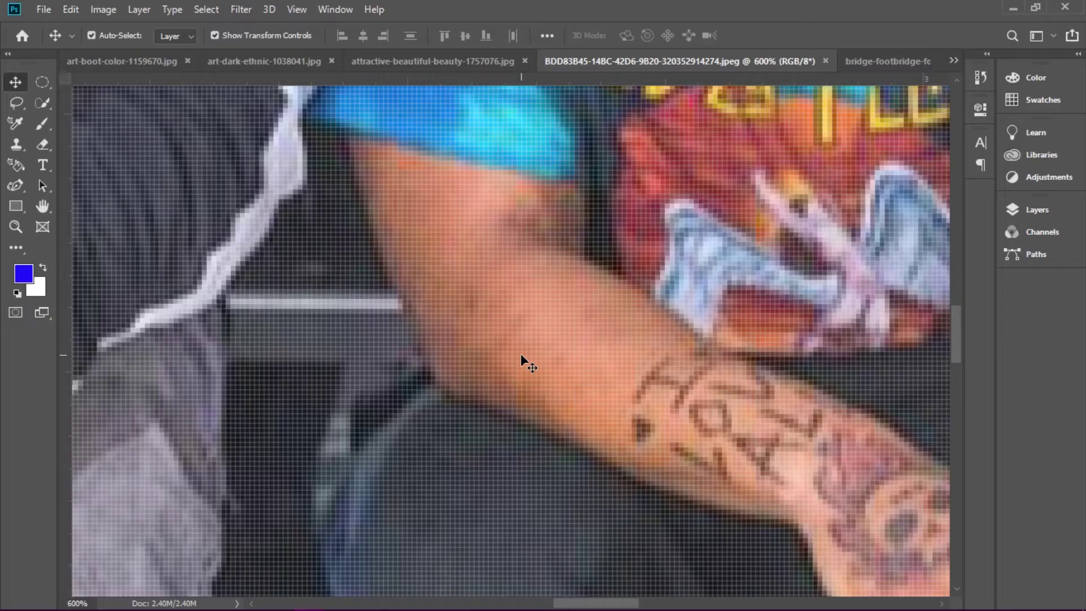
scroll(521, 360, up, 1)
scroll(521, 361, up, 1)
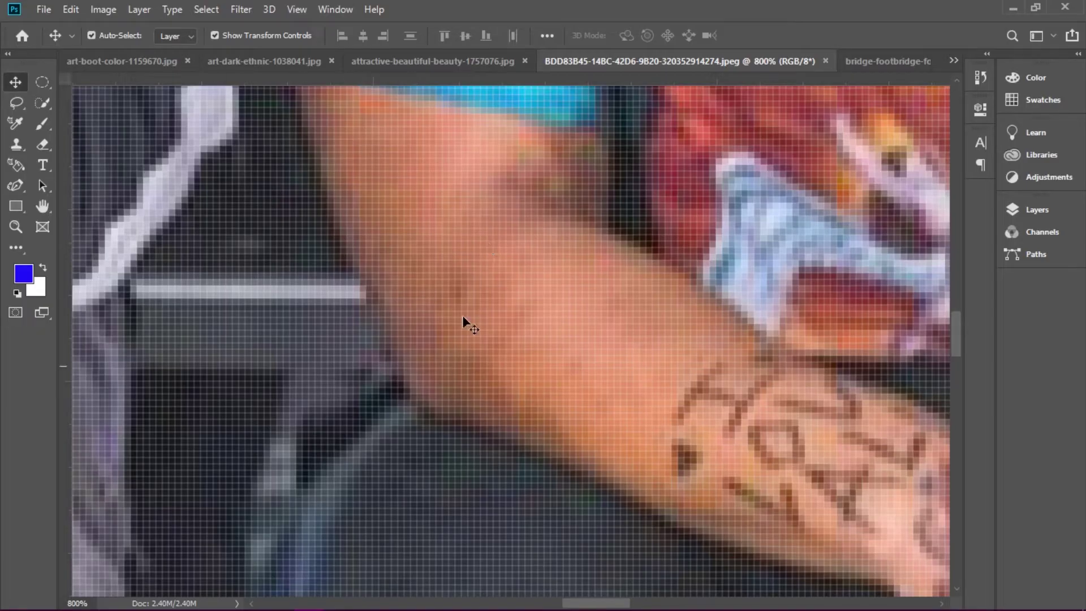
key(ctrl+plus)
key(ctrl+plus)
key(ctrl+minus)
key(ctrl+plus)
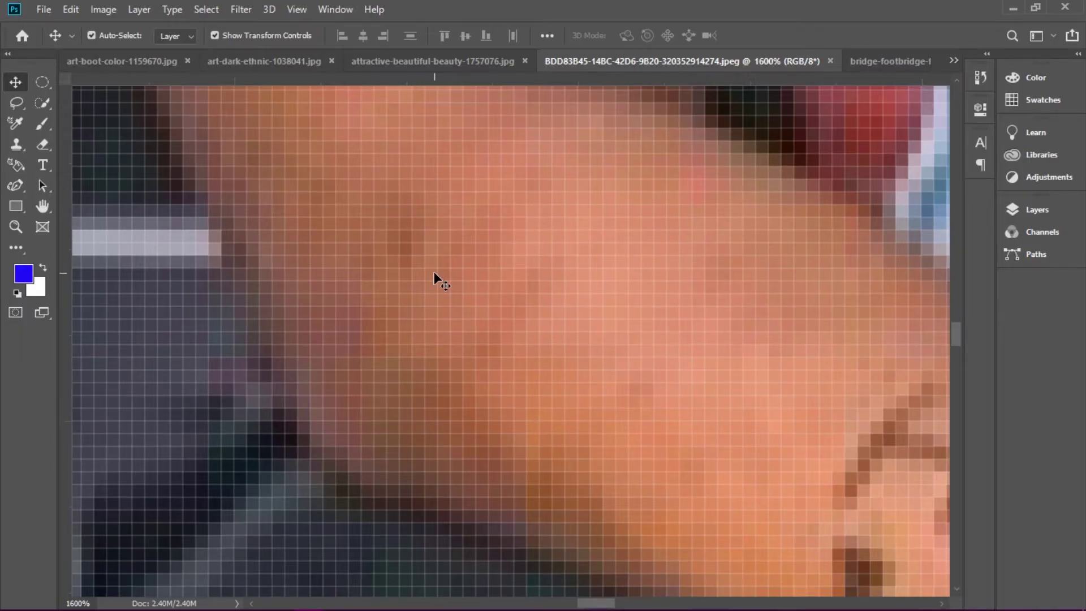
- Reduce the group photo's magnification in steps from its 1600% close-up
key(ctrl+minus)
key(ctrl+minus)
key(ctrl+minus)
key(ctrl+minus)
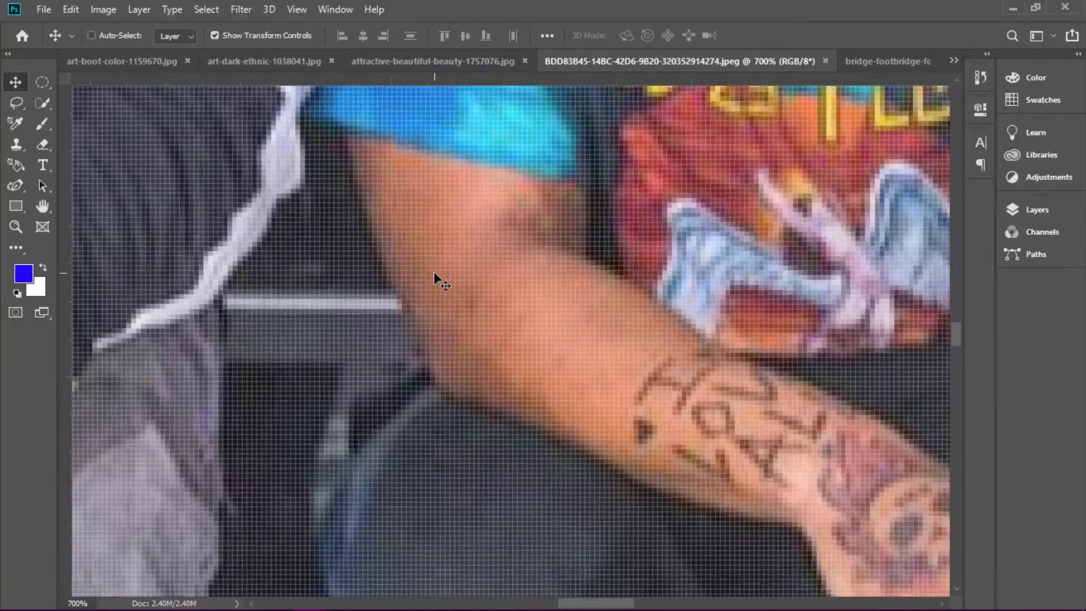
key(ctrl+minus)
key(ctrl+minus)
key(ctrl+minus)
key(ctrl+minus)
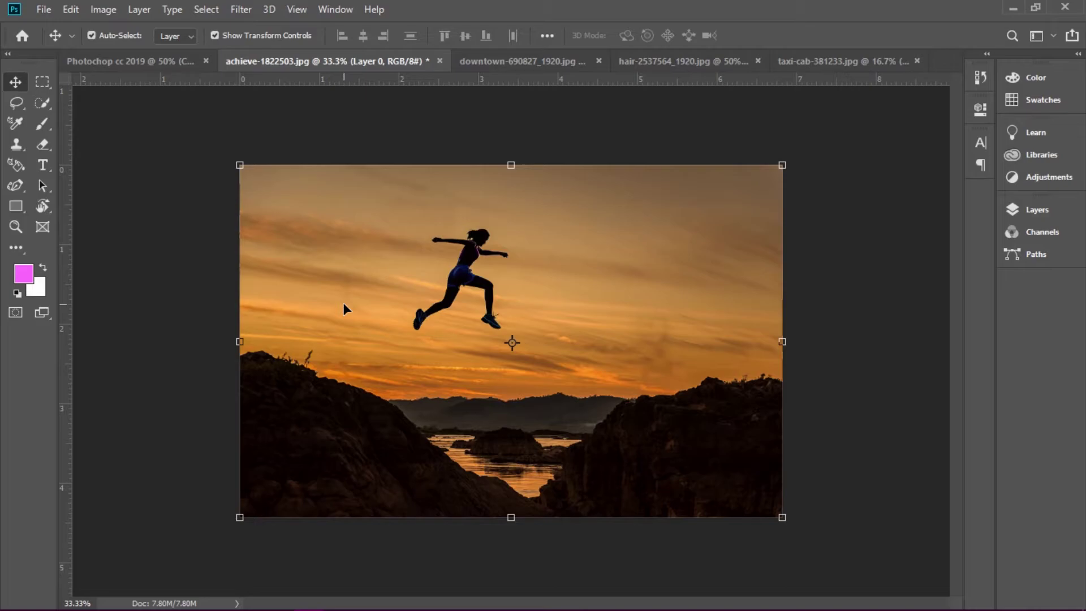
- Draw a loose freehand Lasso selection around the jumping woman in achieve-1822503.jpg, leaving some sky around her
key(ctrl+plus)
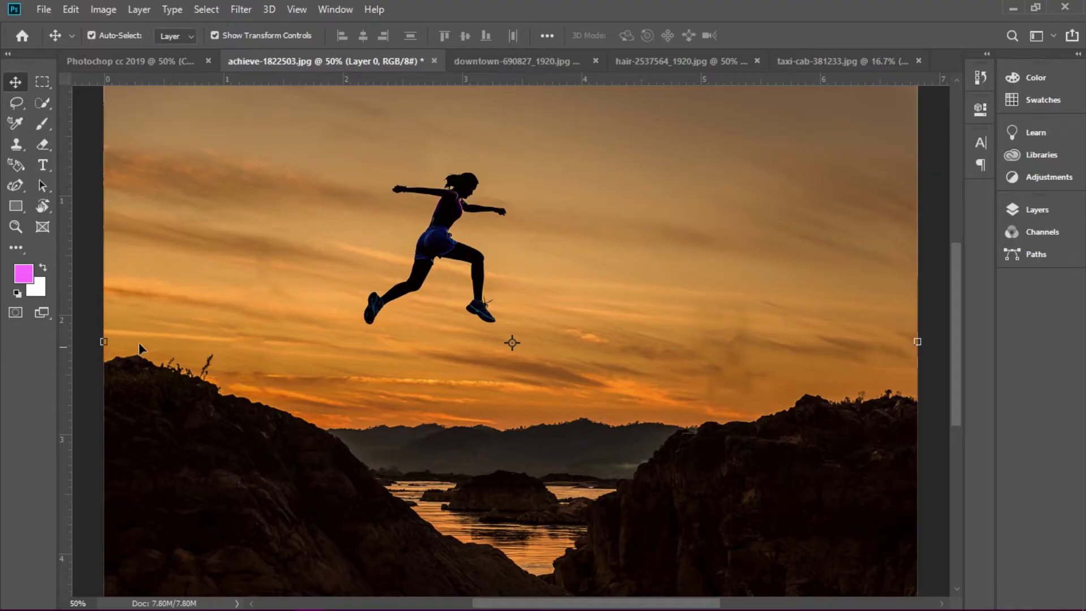
click(16, 107)
click(73, 103)
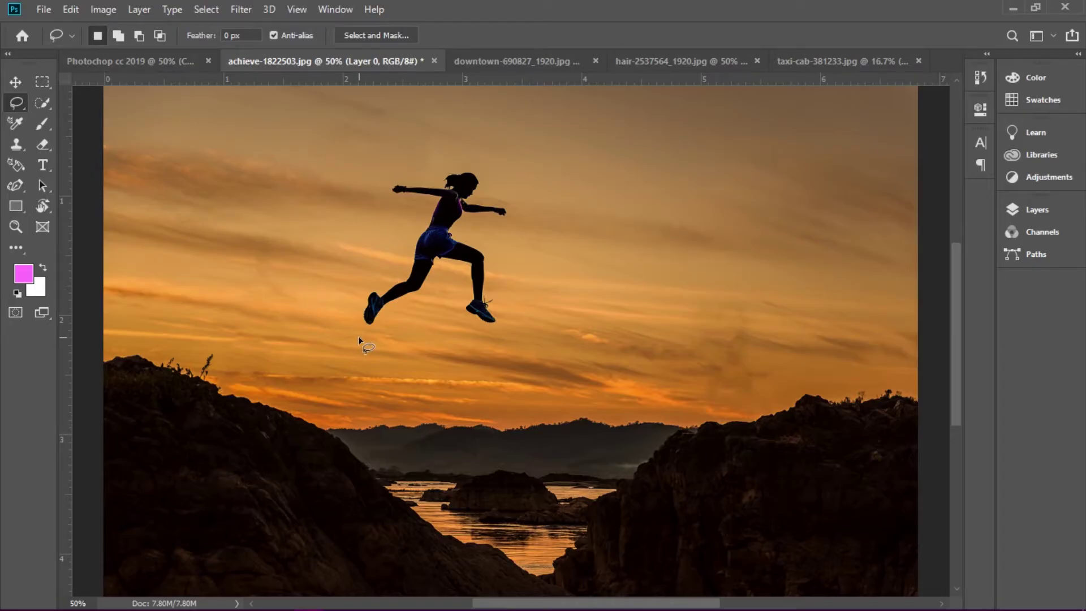
drag(354, 332, 355, 263)
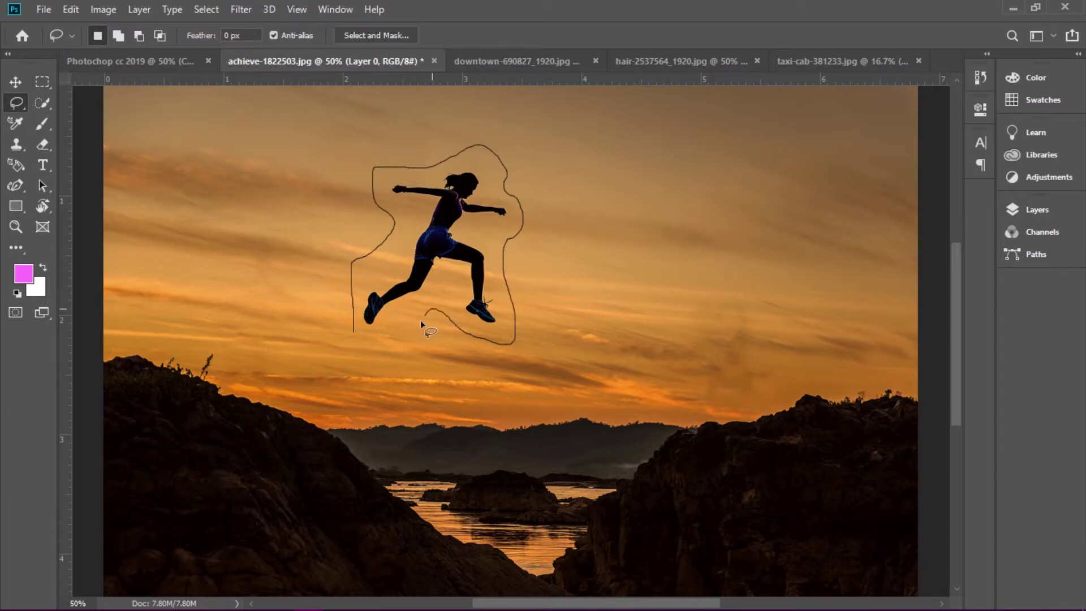
drag(351, 334, 354, 333)
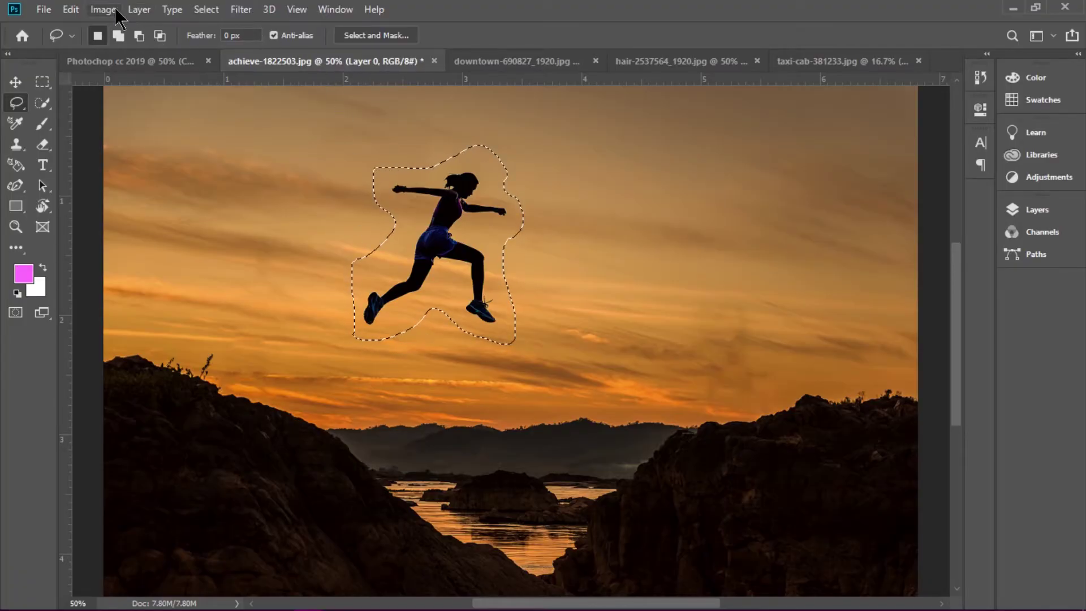
- Start Content-Aware Fill on the selected woman and enlarge the fill preview to 29%
click(76, 8)
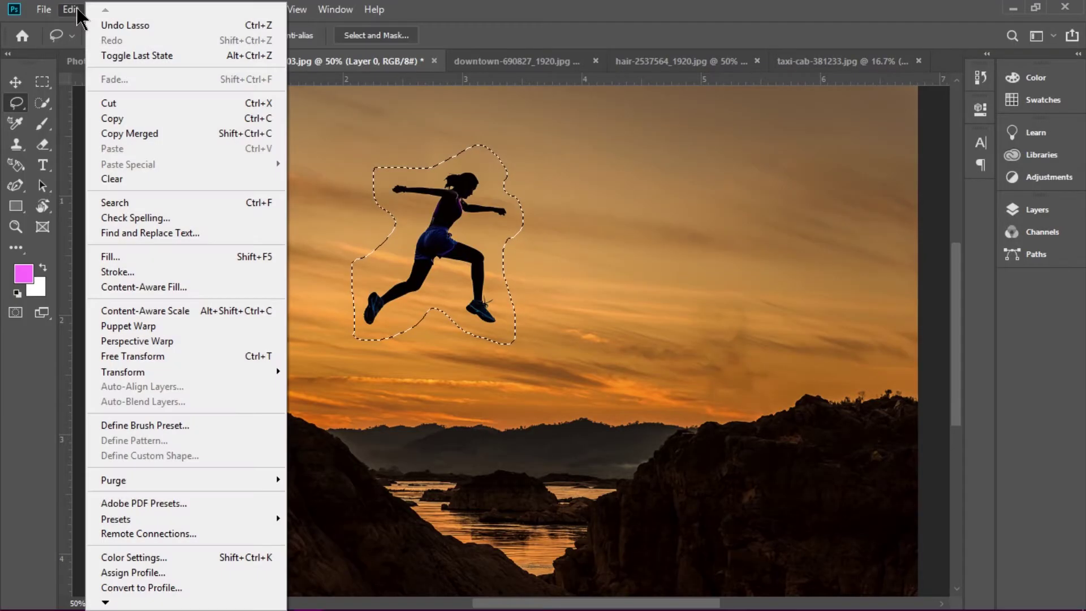
click(113, 287)
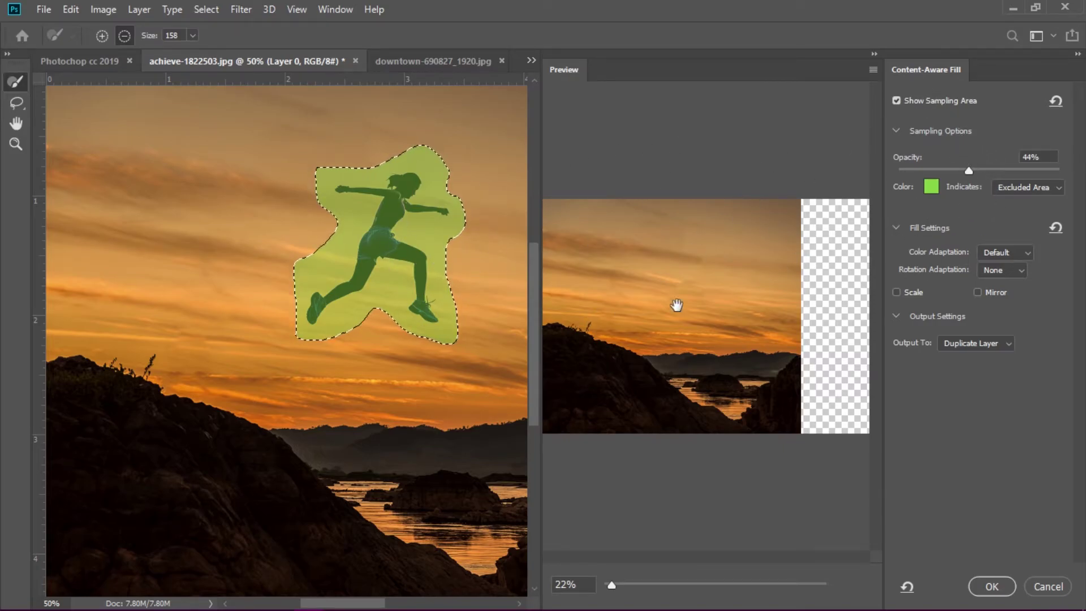
drag(612, 585, 589, 565)
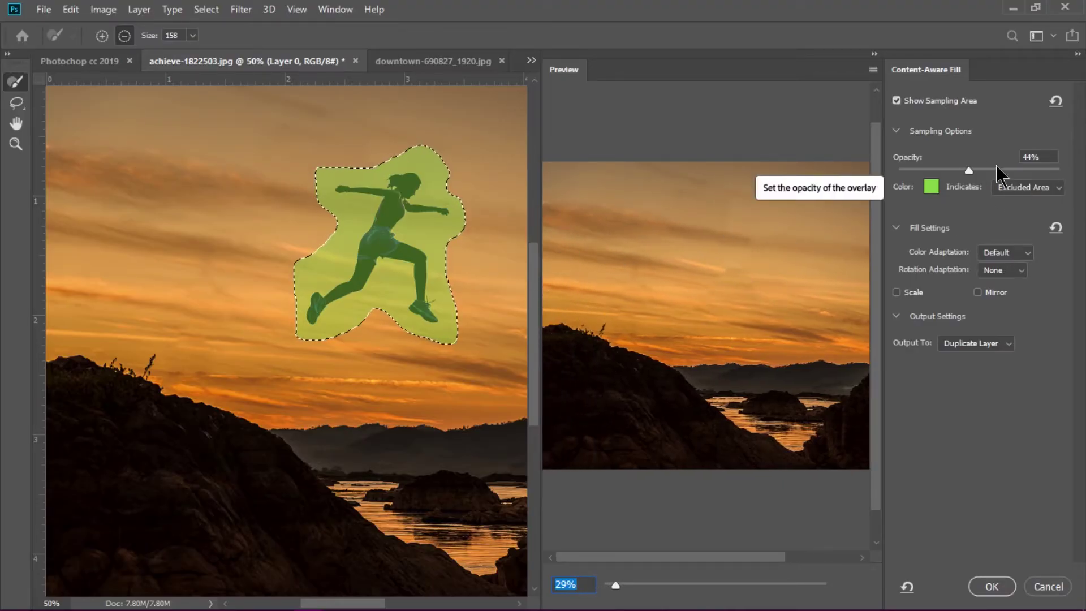
- Set the green overlay's opacity to 38% and make it indicate the Sampling Area
click(945, 169)
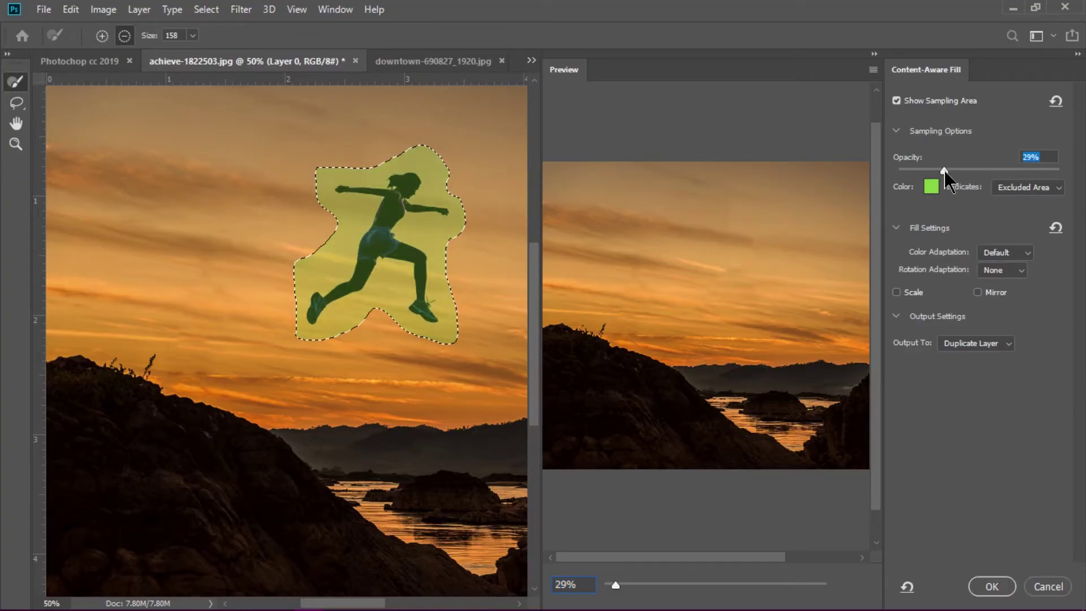
drag(942, 171, 958, 169)
click(1013, 186)
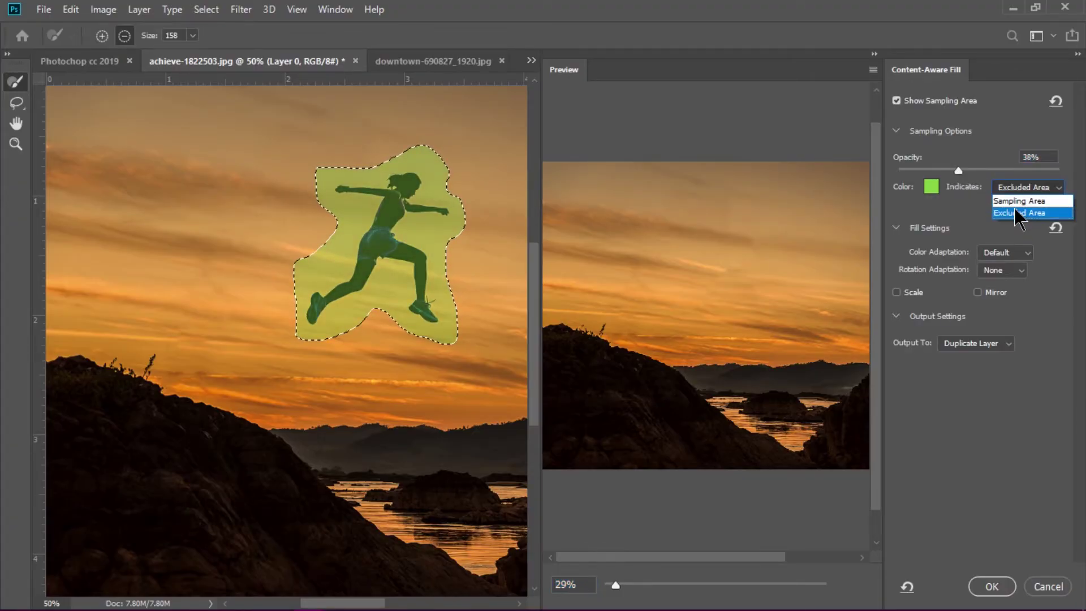
click(1018, 202)
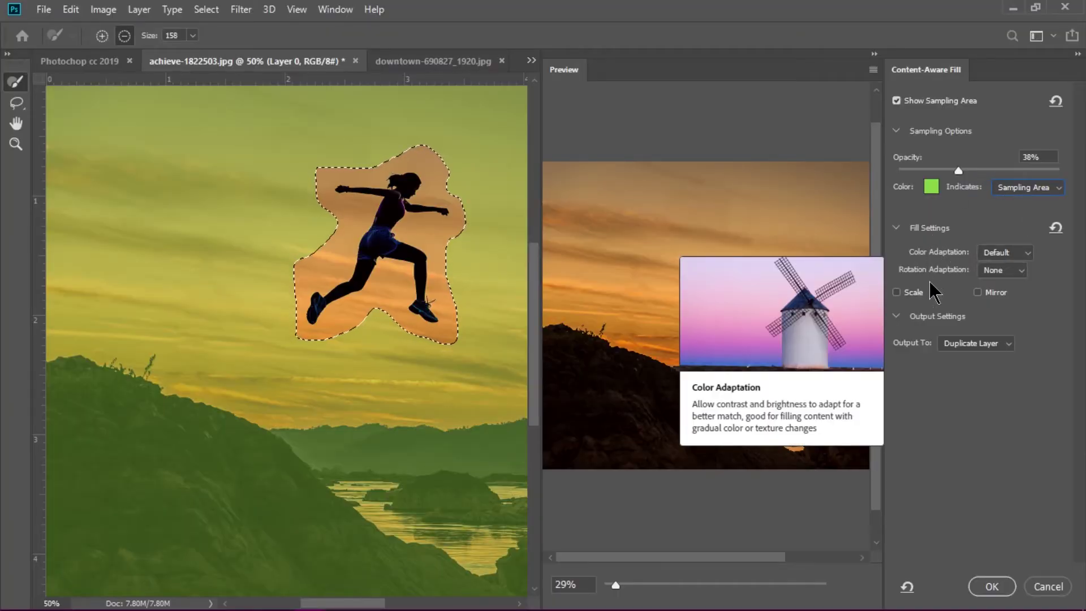
- Set the fill's Color Adaptation to Very High and apply it to a duplicate layer
click(1023, 256)
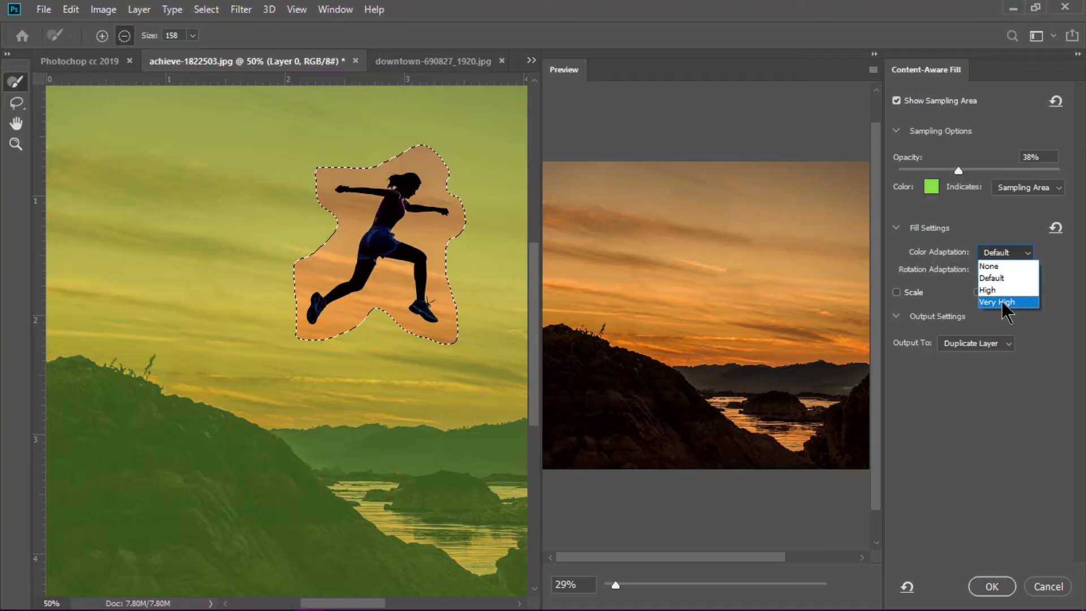
click(1005, 305)
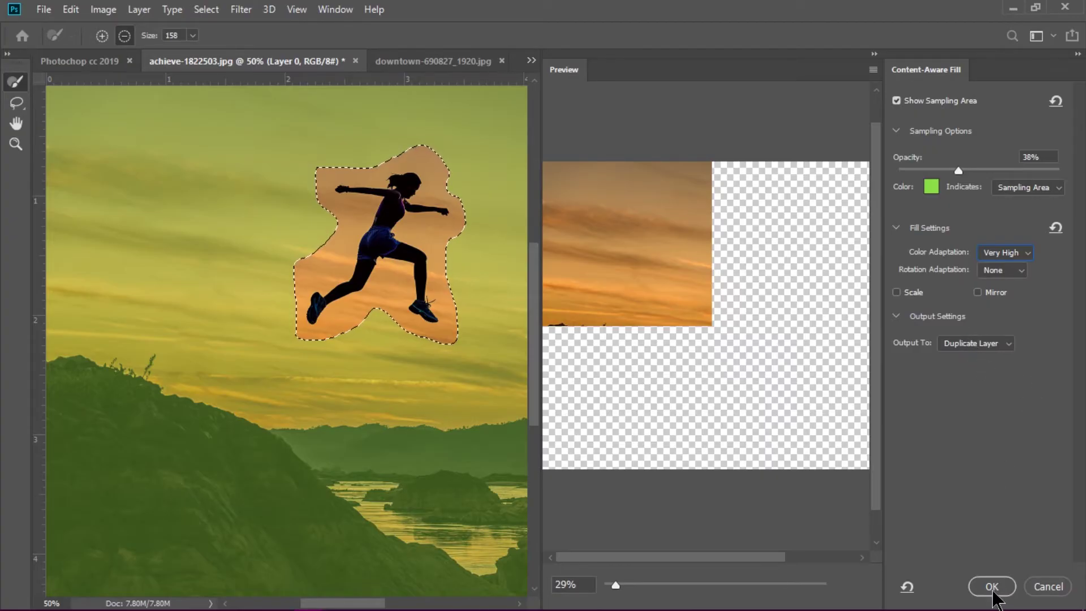
drag(670, 556, 721, 554)
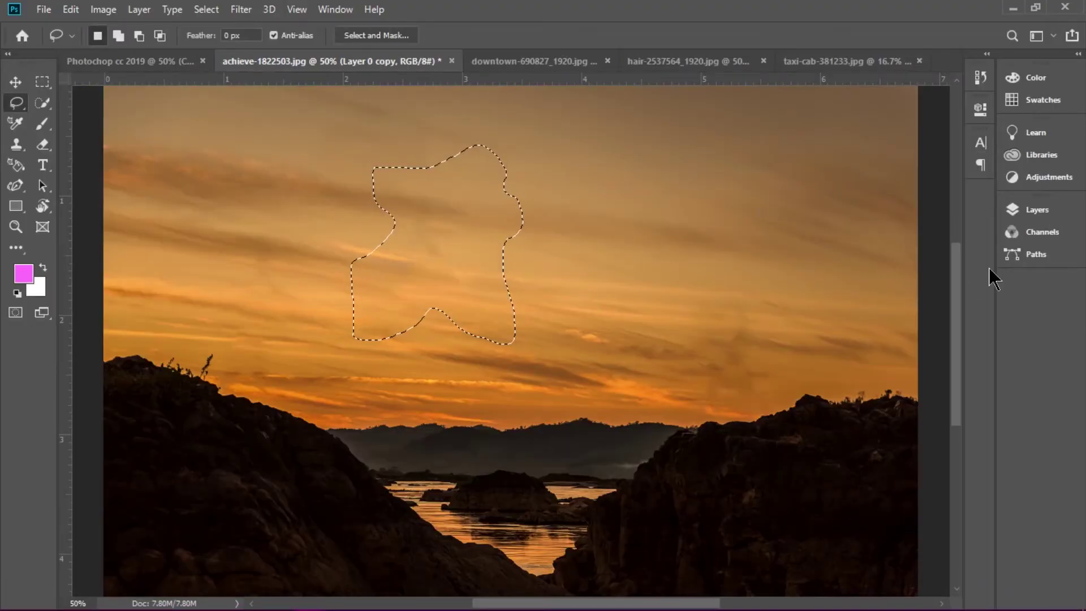
- Make the original Layer 0 visible, compare it with the filled copy by toggling the copy's visibility, and clear the selection
click(1037, 209)
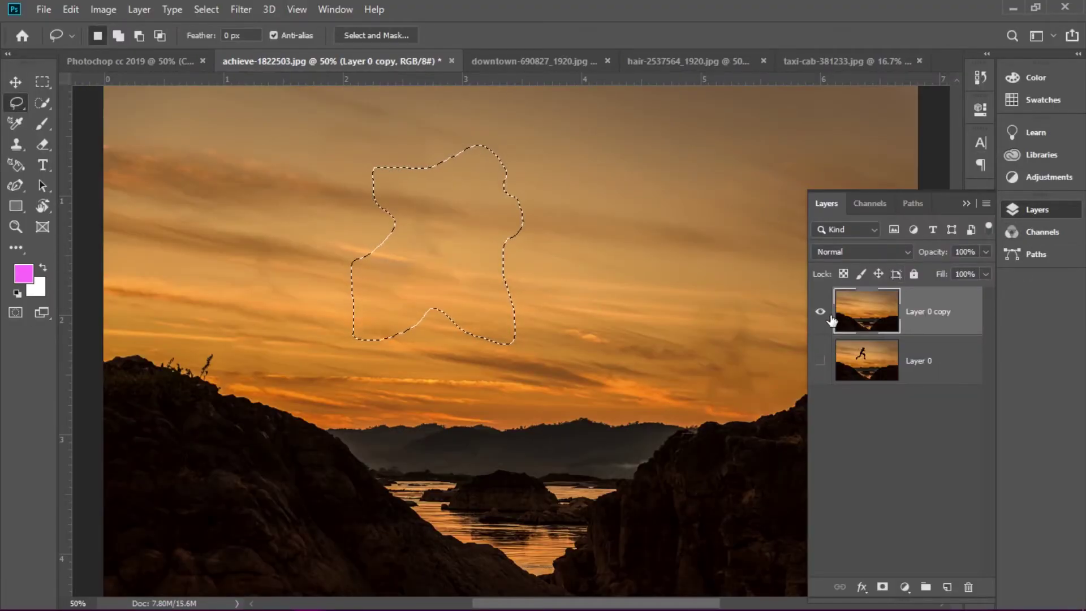
click(820, 361)
click(821, 312)
click(821, 312)
key(ctrl+d)
key(ctrl+minus)
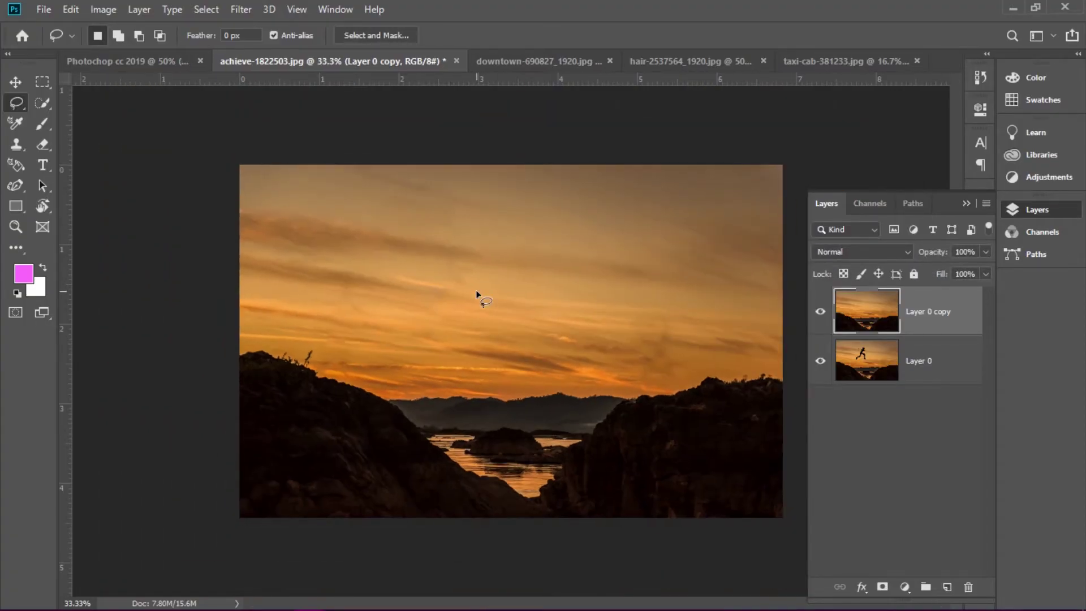
click(967, 204)
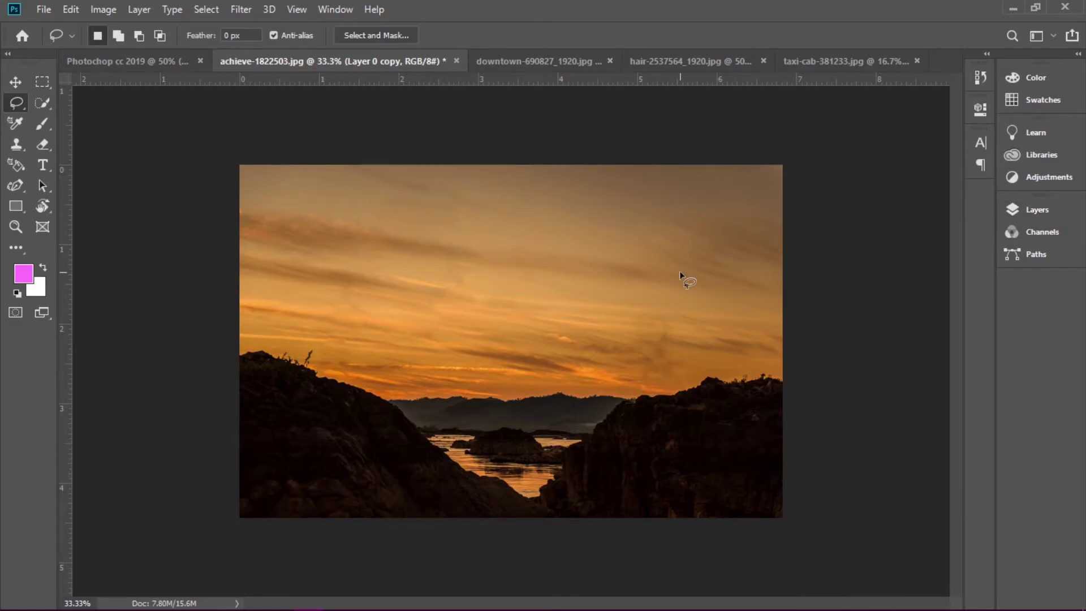
- Inspect the filled sky at different magnifications and switch from the Lasso to the Move Tool
key(ctrl+plus)
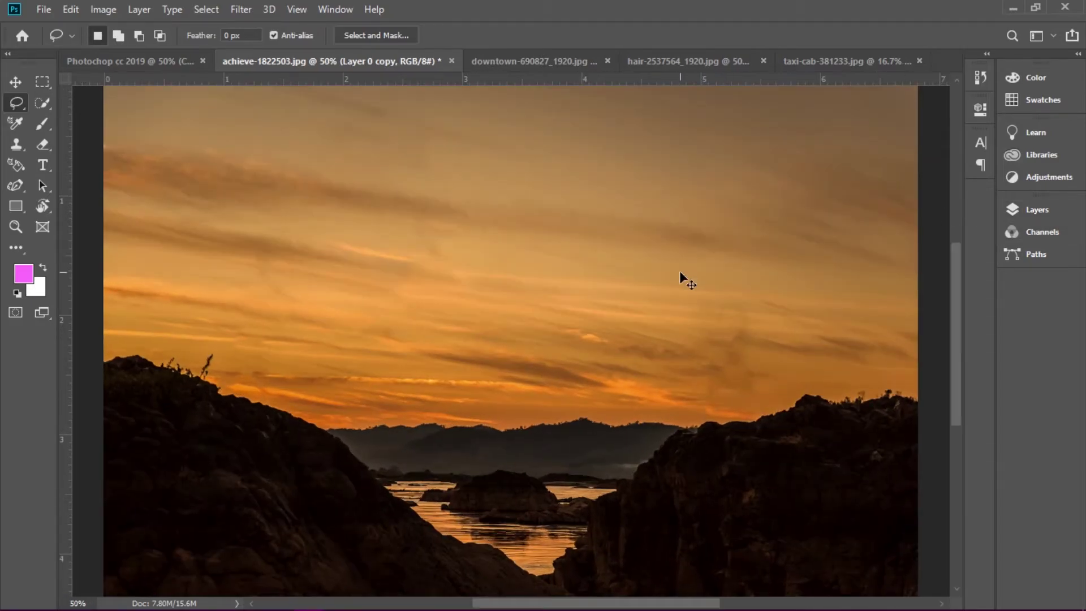
key(ctrl+plus)
key(ctrl+minus)
key(ctrl+minus)
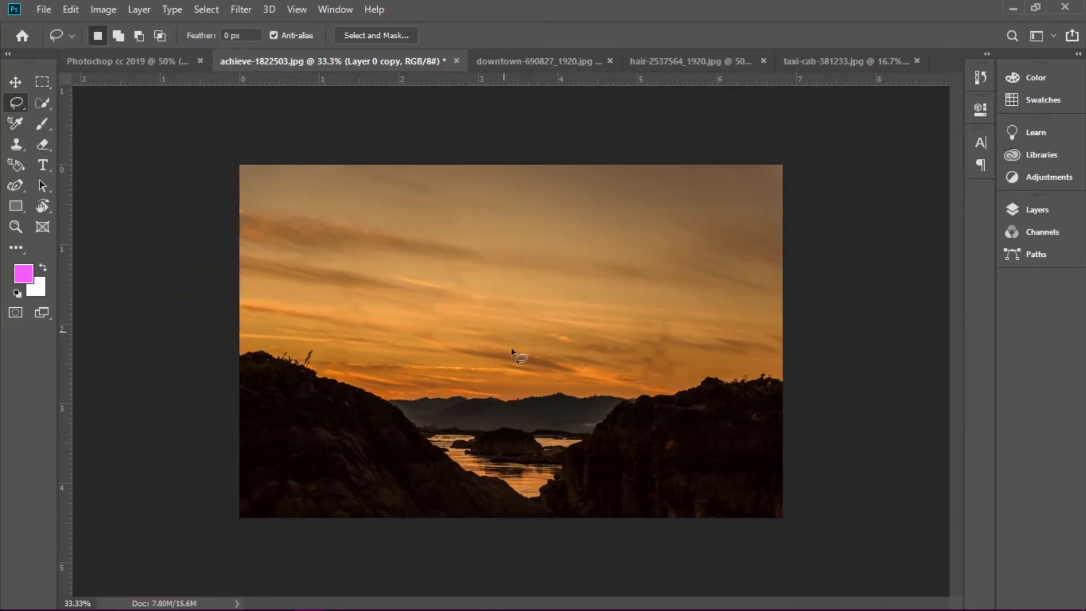
click(16, 81)
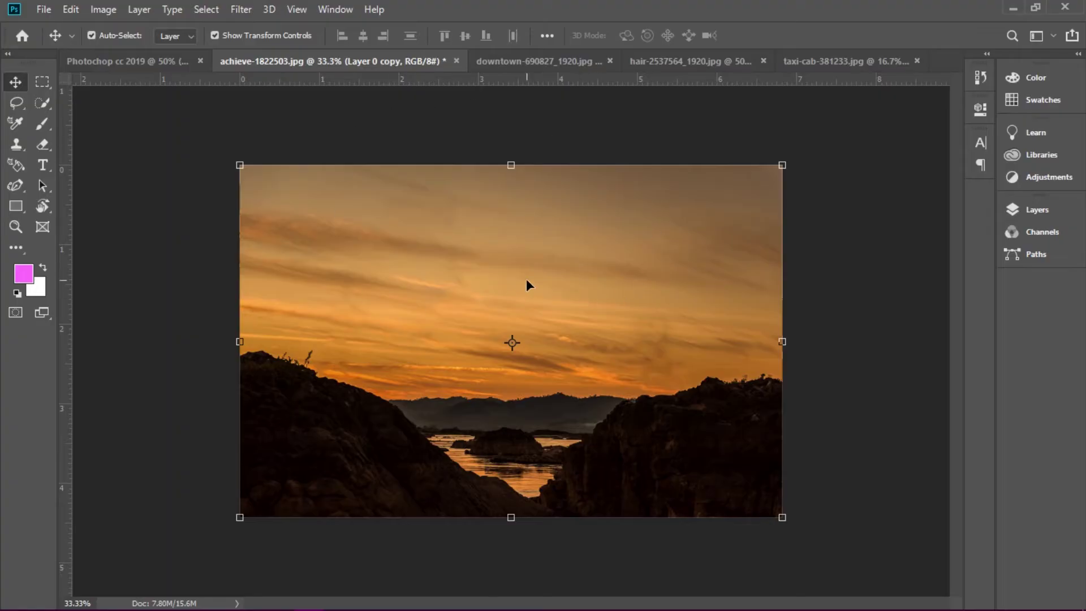
key(ctrl+plus)
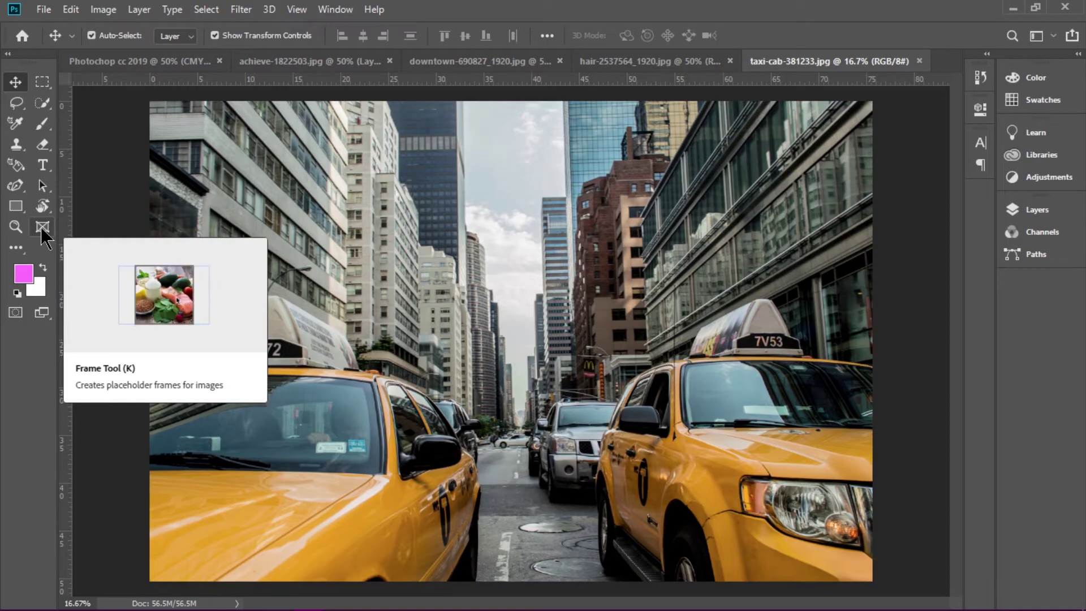
- Draw a square placeholder over the front taxi marked 4K72 with the Frame Tool, and show its layer with the Move Tool active
click(42, 228)
drag(233, 306, 432, 505)
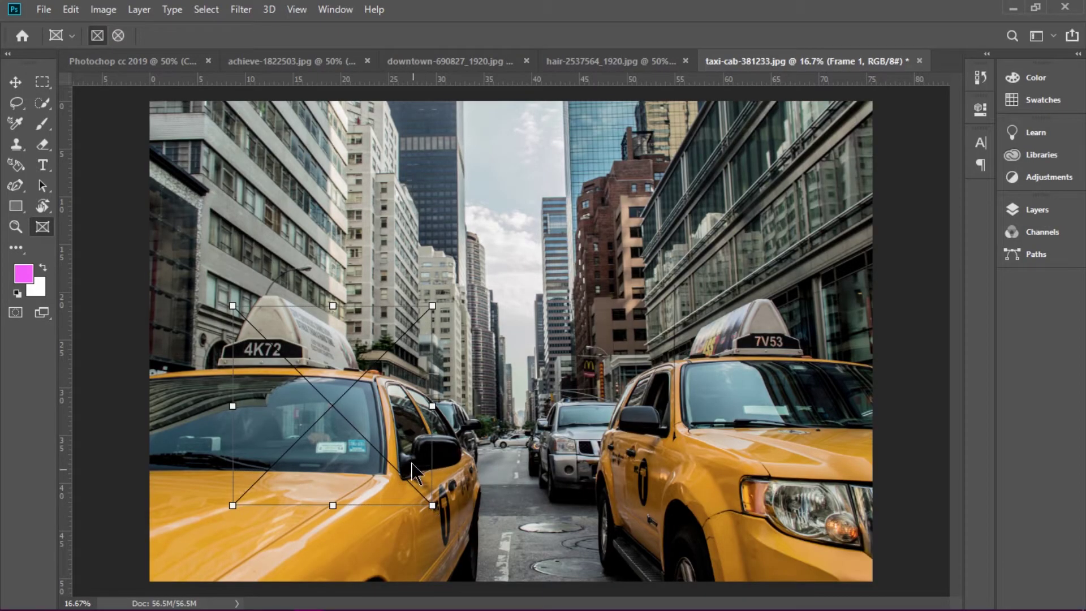
key(v)
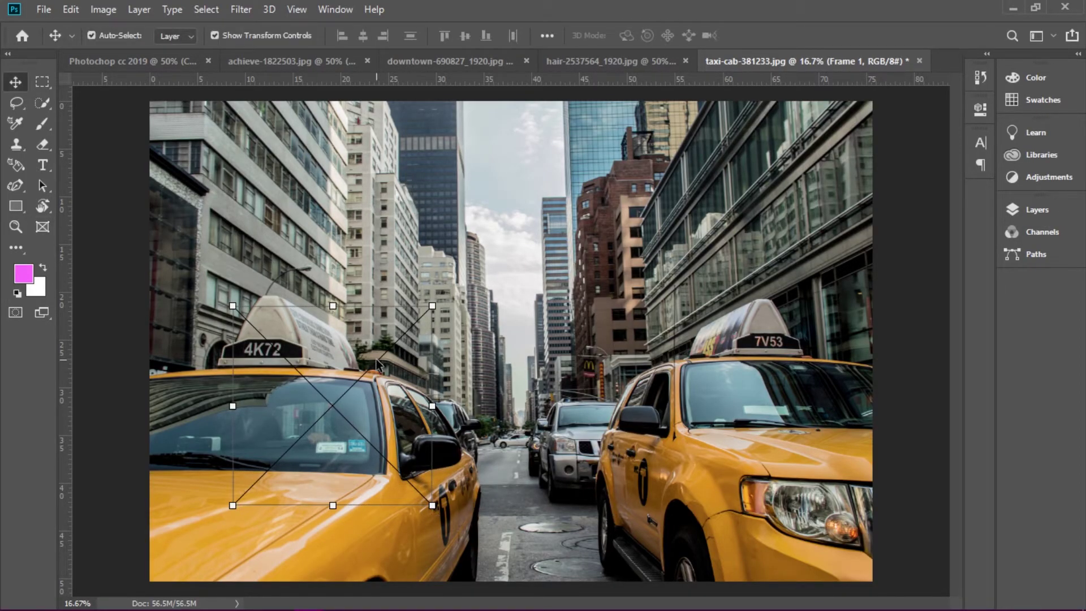
click(1041, 210)
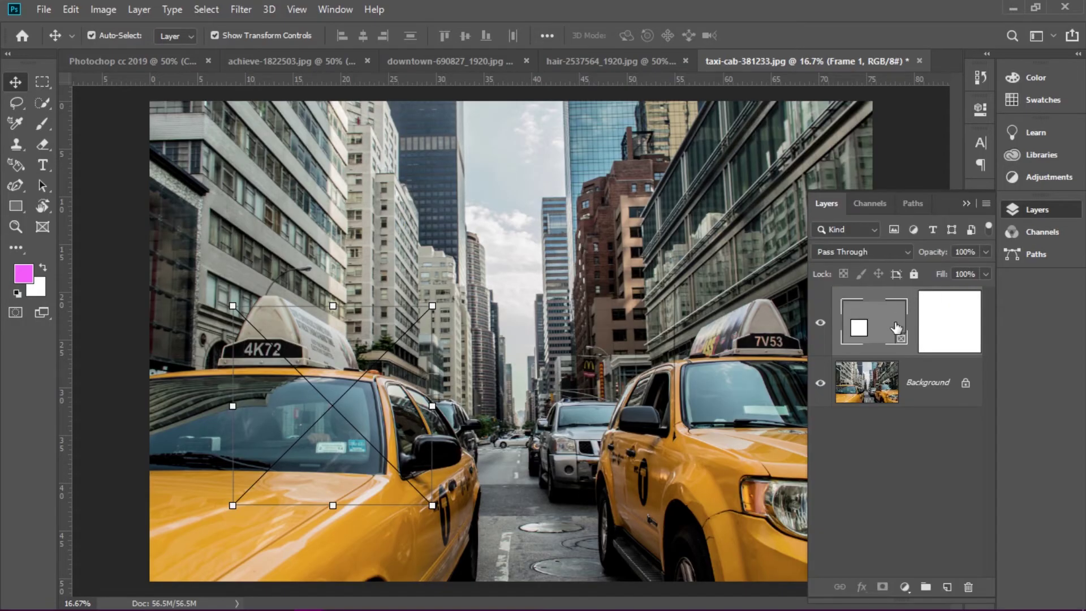
- Float achieve-1822503.jpg in its own window and bring up taxi-cab-381233.jpg behind it
click(568, 60)
click(464, 62)
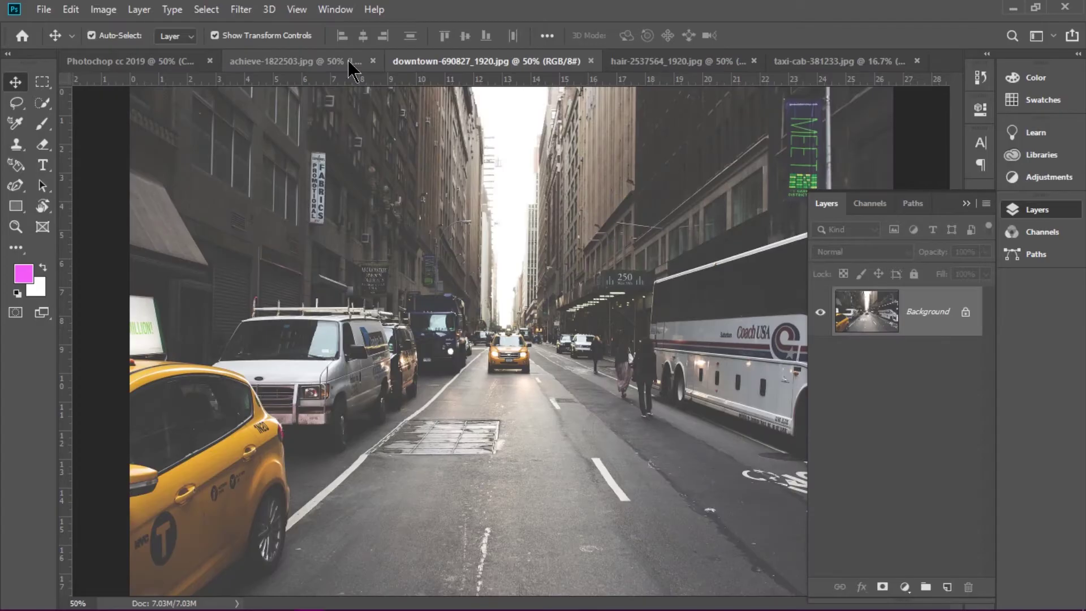
click(351, 63)
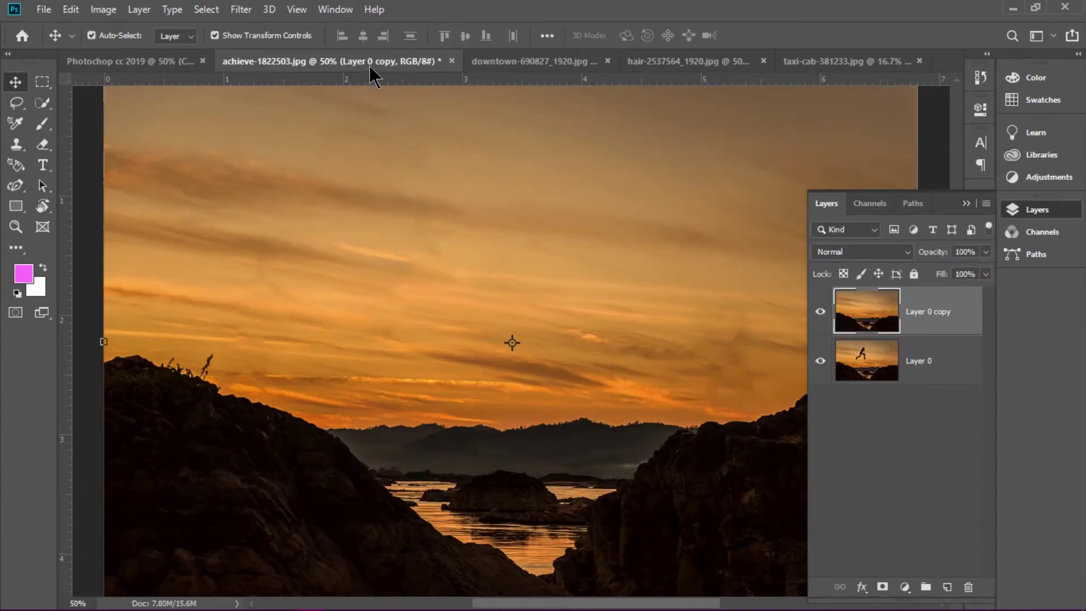
drag(350, 63, 662, 164)
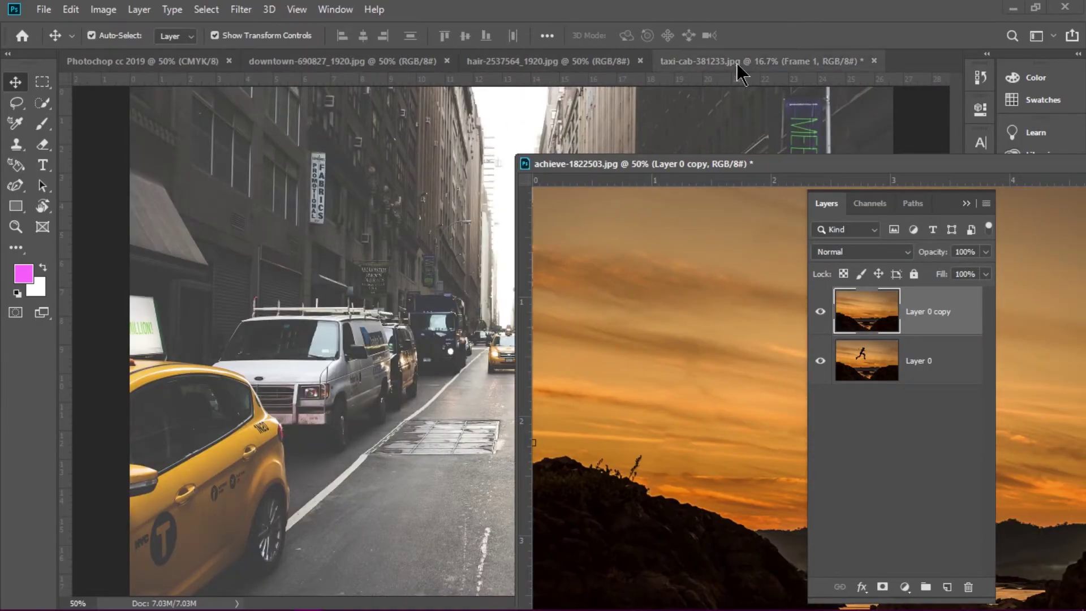
click(738, 63)
- Place the filled sunset layer into the taxi image's frame and close achieve-1822503.jpg without saving
click(682, 309)
drag(684, 304, 211, 348)
drag(620, 162, 172, 133)
click(895, 131)
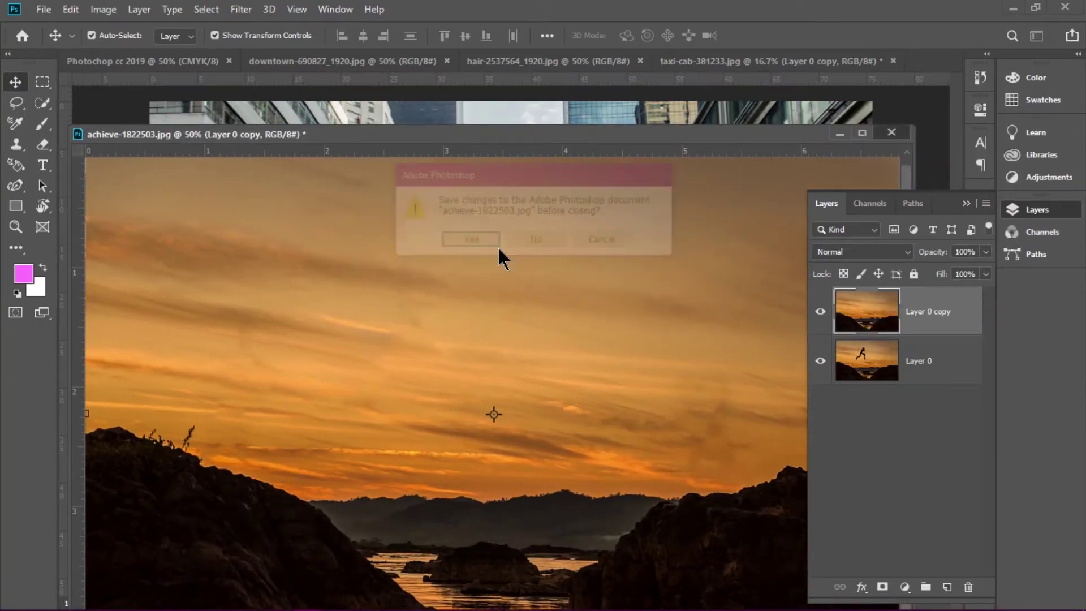
click(527, 241)
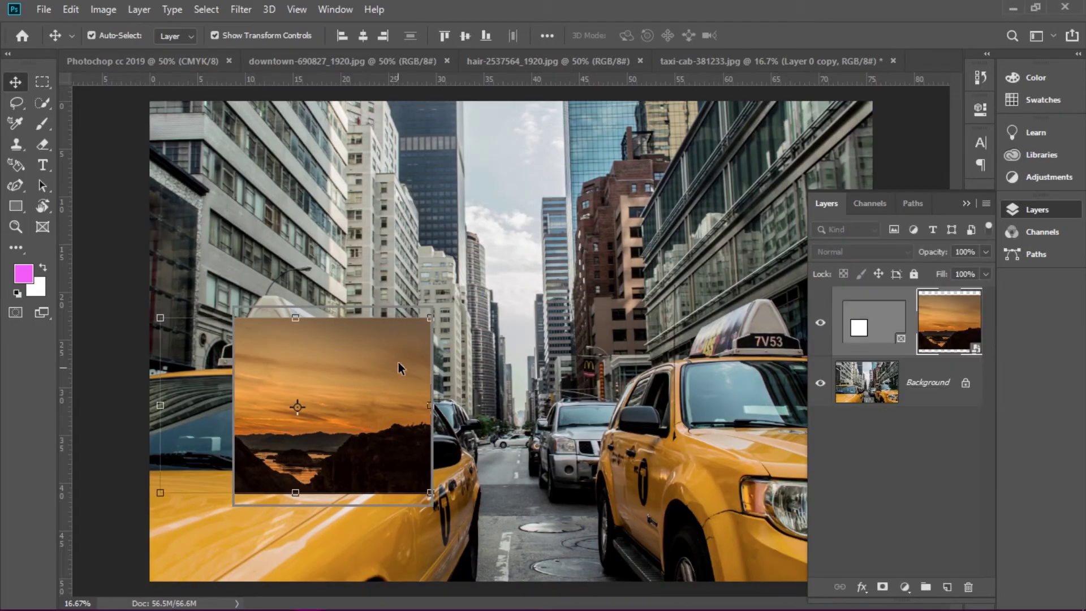
- Scale the sunset picture to 132.32% and reposition it to fill the whole square frame
drag(431, 318, 519, 260)
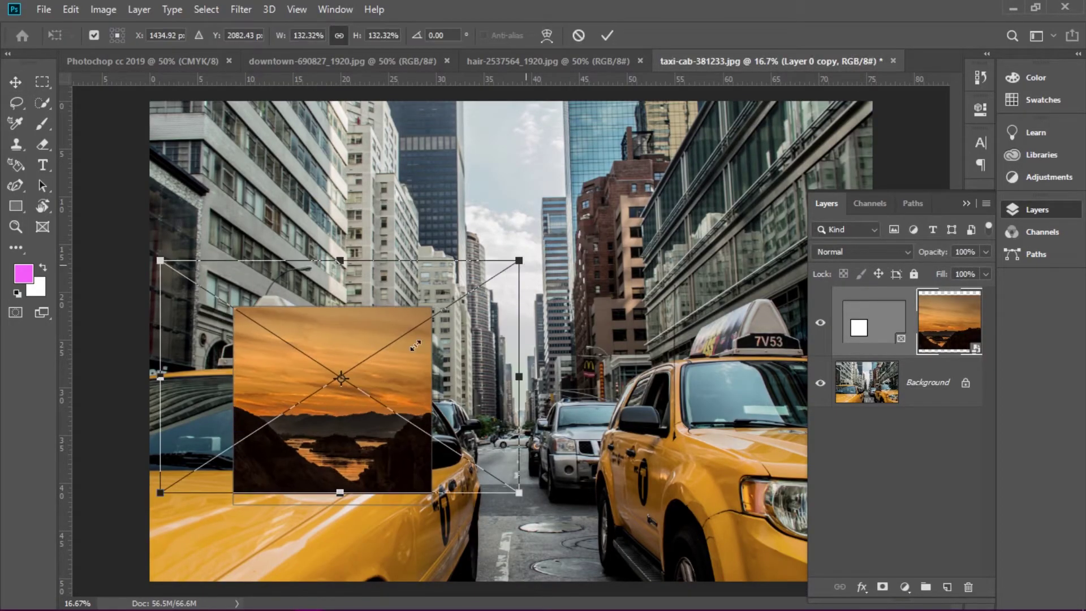
key(Return)
drag(370, 349, 384, 399)
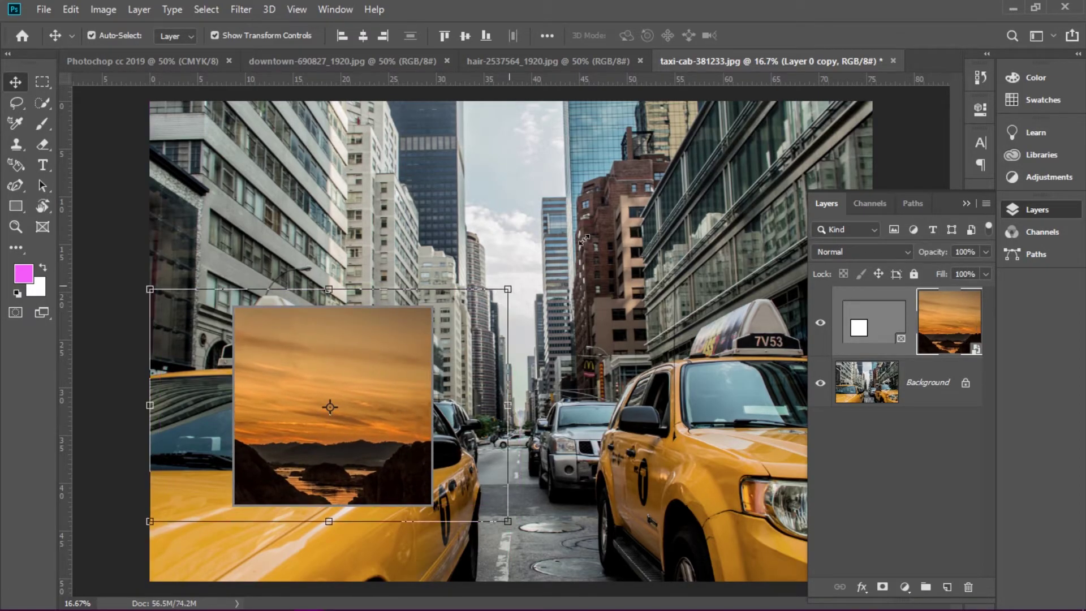
- Rescale the sunset picture to 157.12% and reposition it so it still fills the square frame
drag(507, 289, 669, 185)
key(Return)
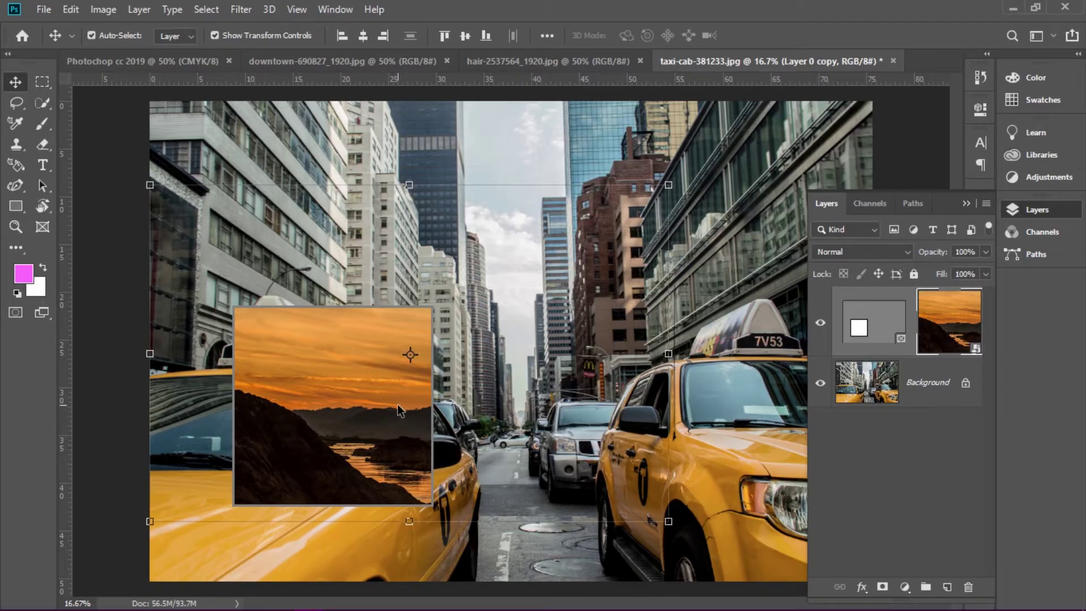
drag(391, 401, 343, 417)
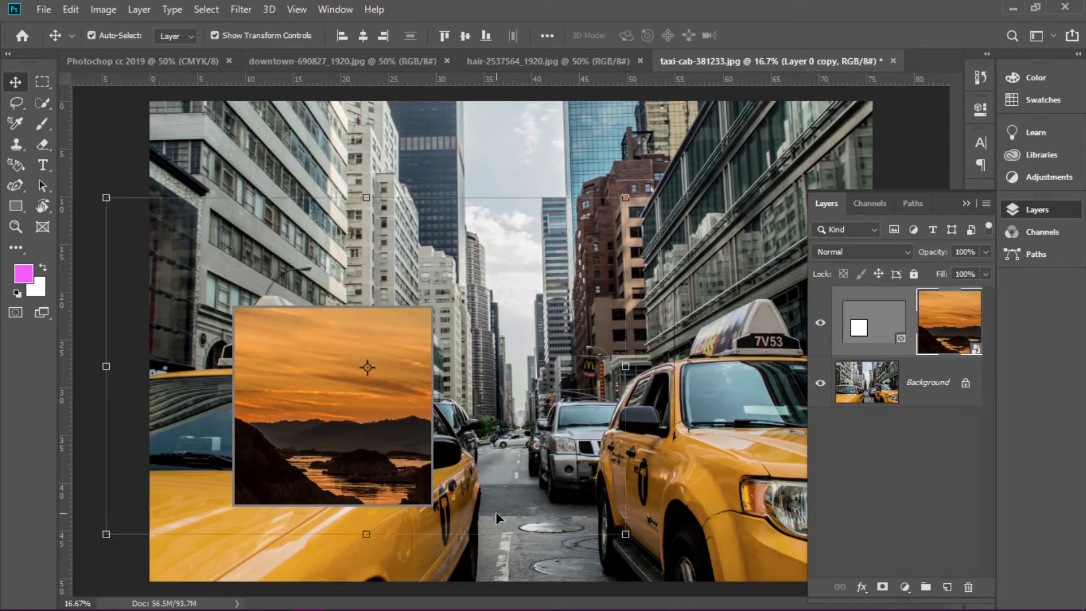
drag(625, 200, 533, 258)
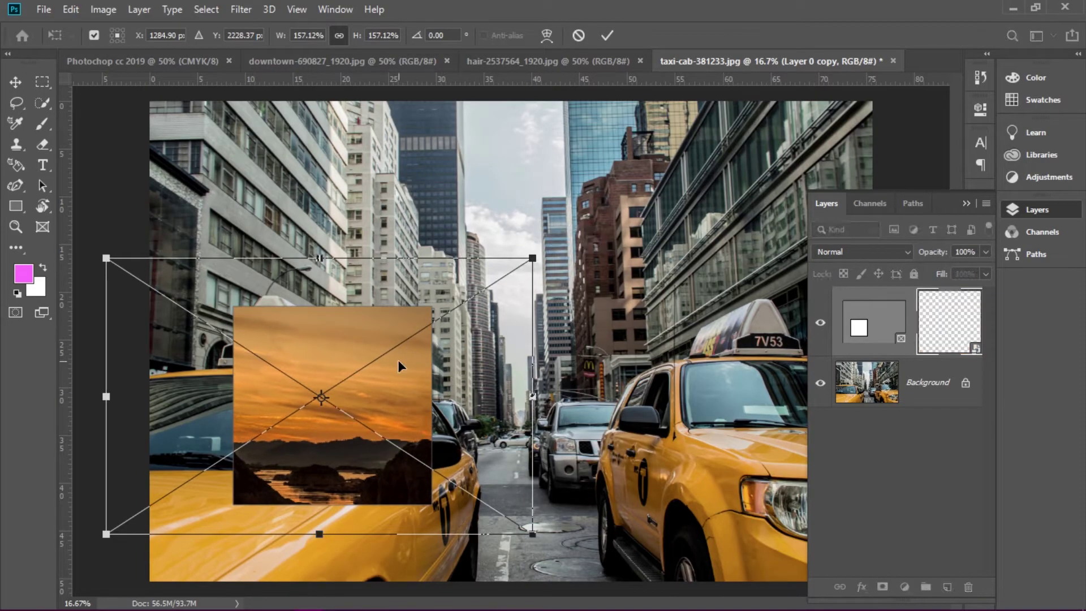
key(Return)
drag(311, 431, 344, 437)
- Select the square frame itself and enlarge it from its upper-right corner into a wider rectangle
click(888, 330)
click(864, 323)
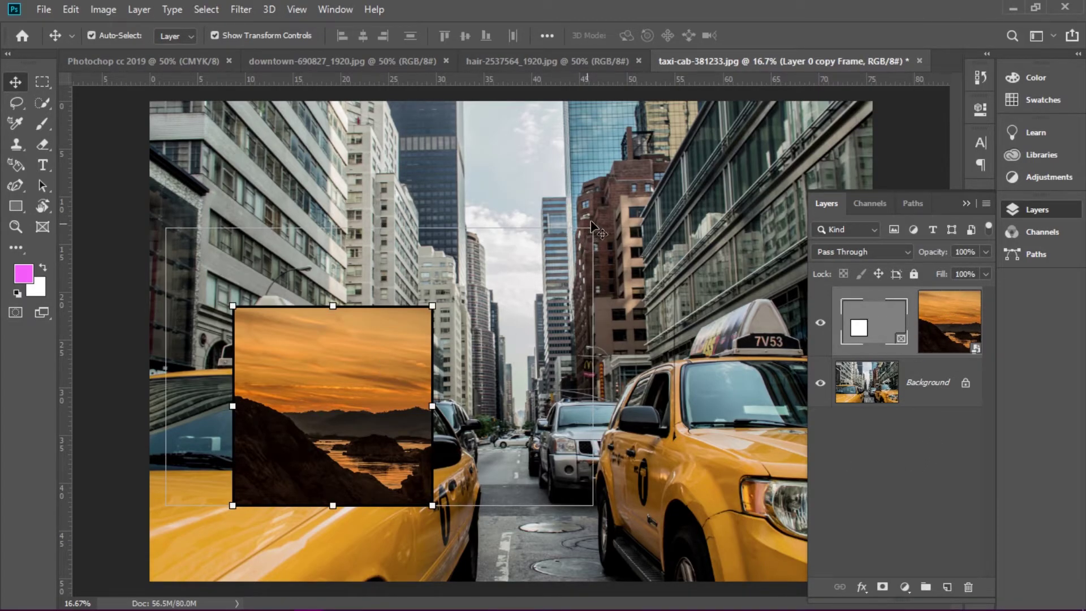
drag(433, 306, 525, 260)
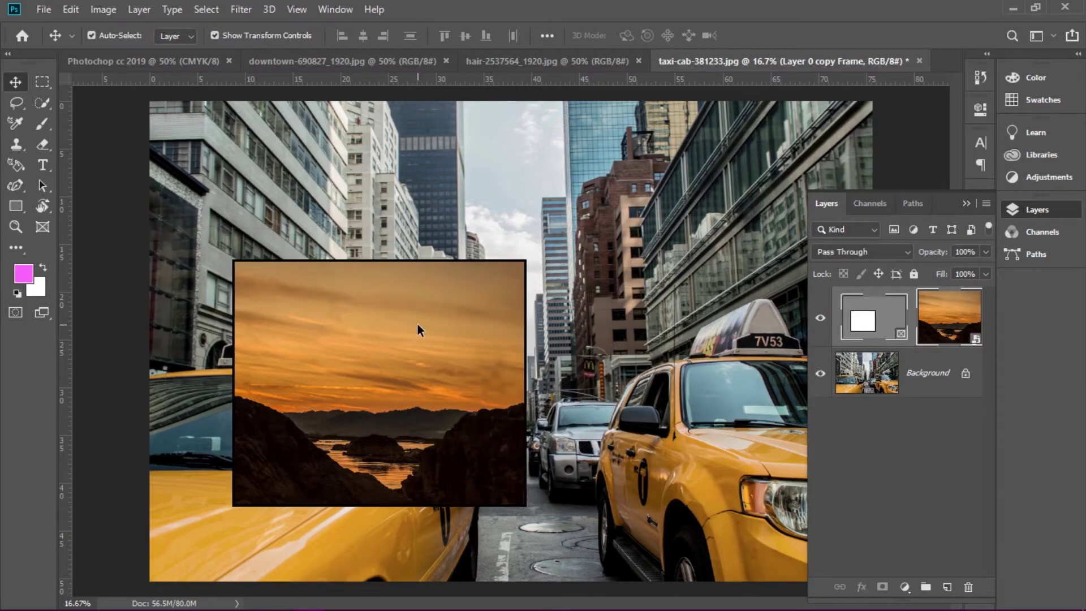
- Select the sunset picture inside the enlarged frame and scale it to 167.00%
click(941, 327)
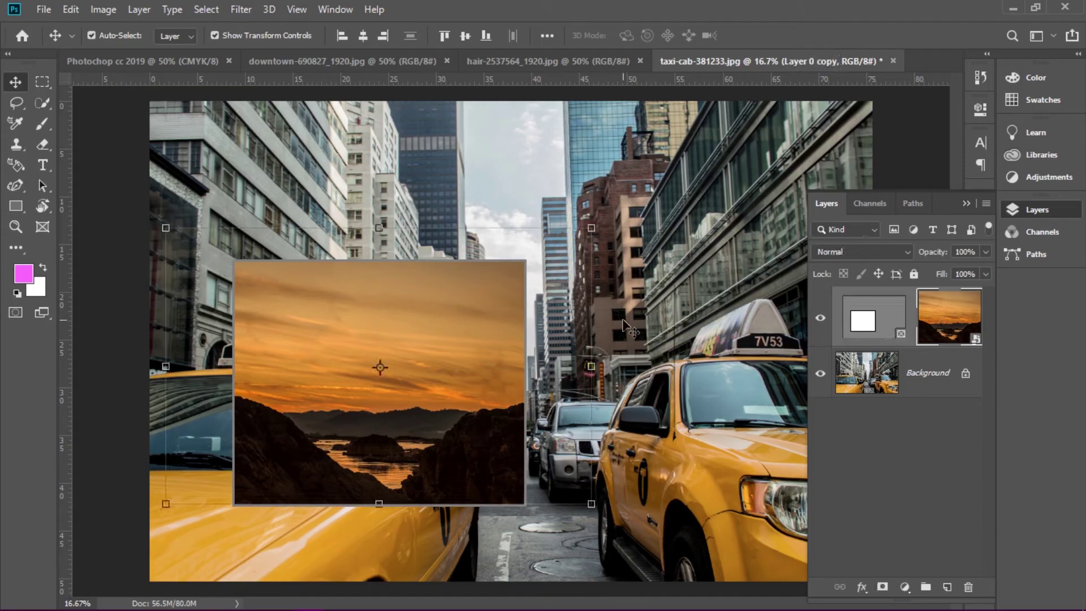
drag(591, 227, 619, 211)
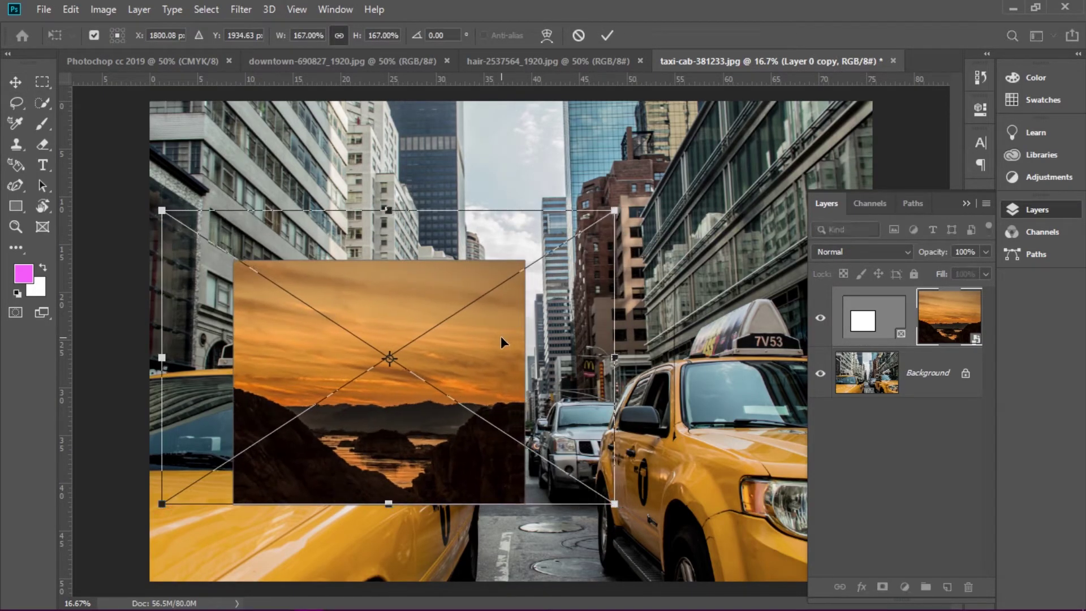
key(Escape)
key(Return)
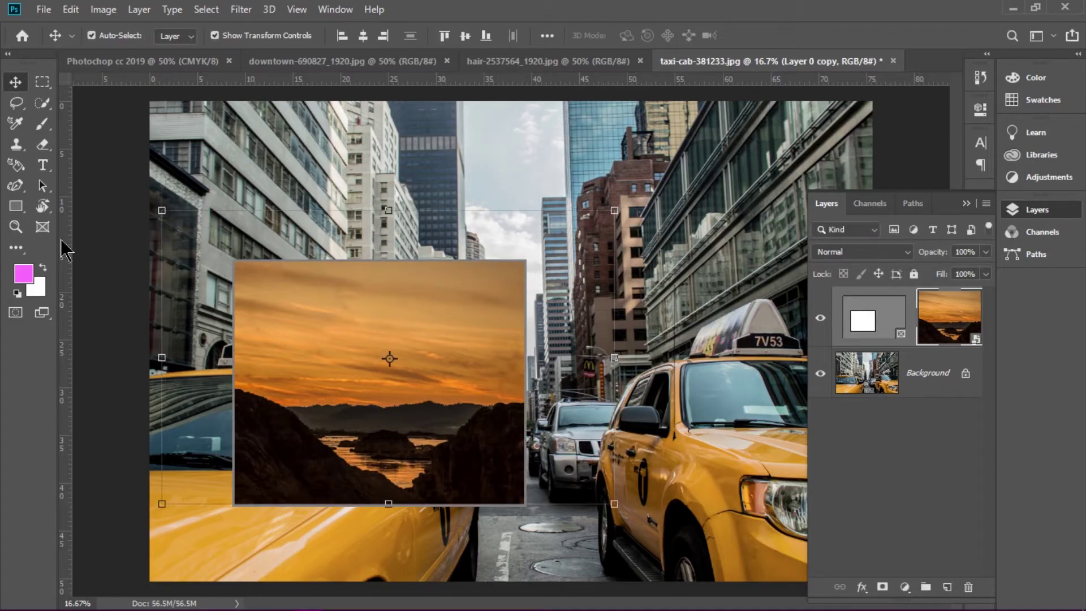
- Draw a circular placeholder frame with the Frame Tool and move it over the windshield of the taxi marked 7V53
click(42, 226)
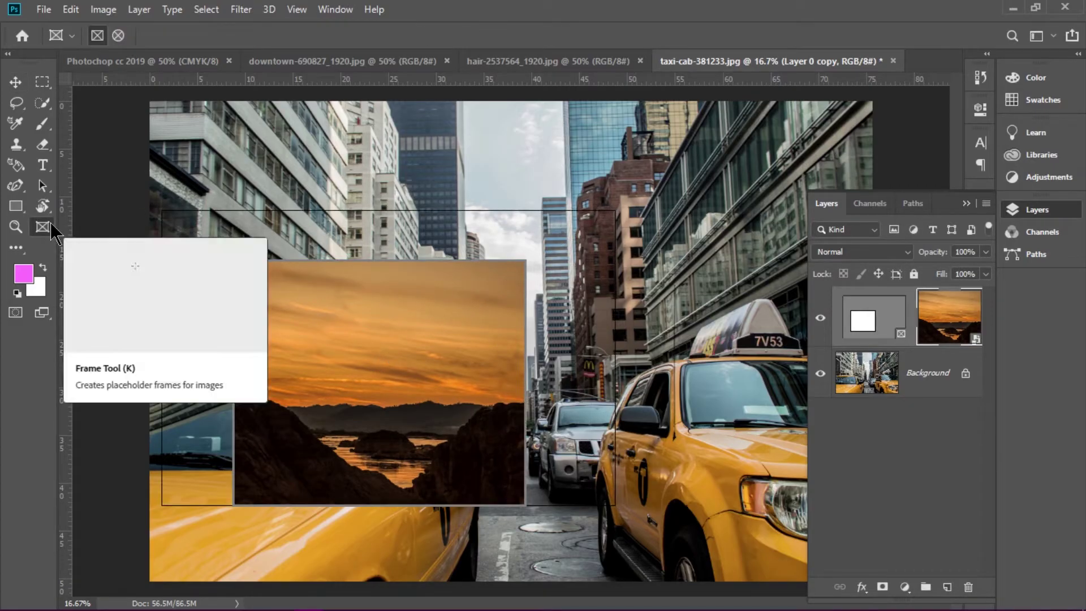
click(118, 35)
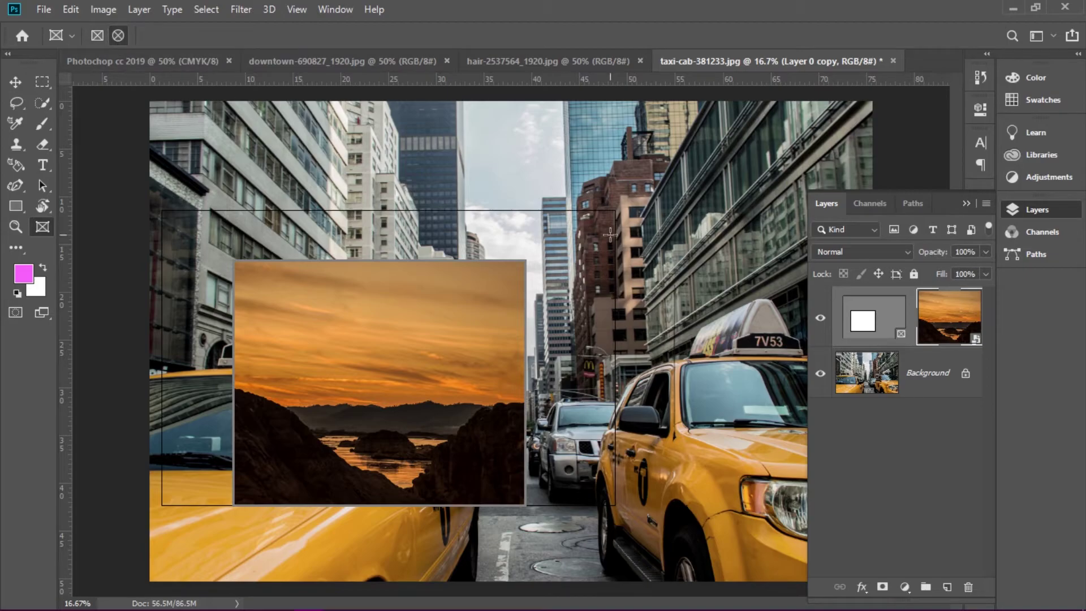
drag(646, 199, 809, 365)
key(v)
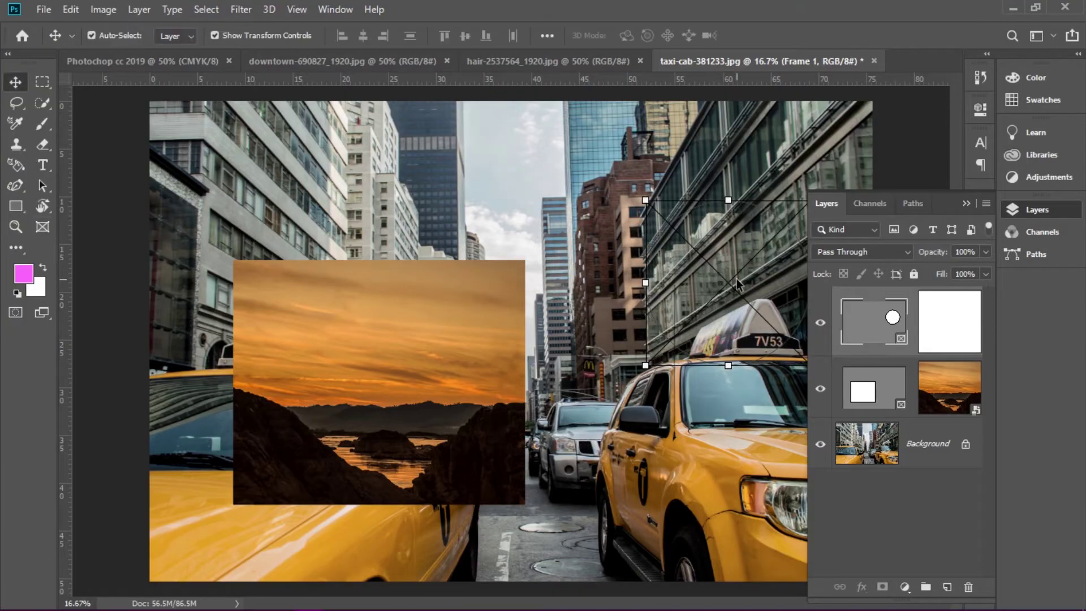
drag(728, 283, 691, 383)
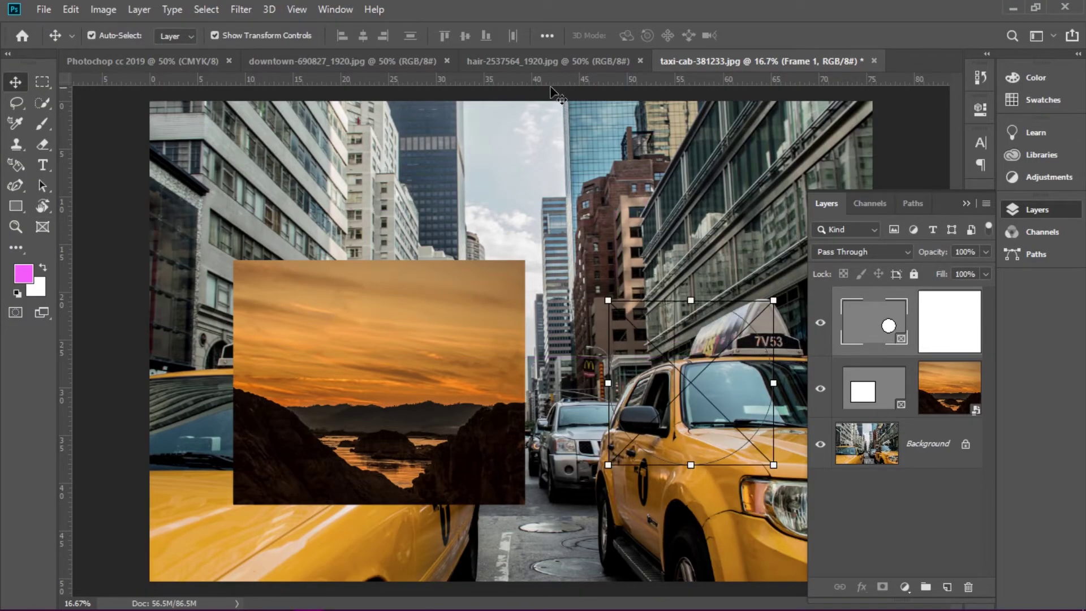
- Float hair-2537564_1920.jpg, place its portrait into the circular frame, and close the source image
drag(517, 59, 519, 96)
drag(673, 255, 390, 210)
drag(506, 100, 850, 169)
drag(427, 190, 671, 368)
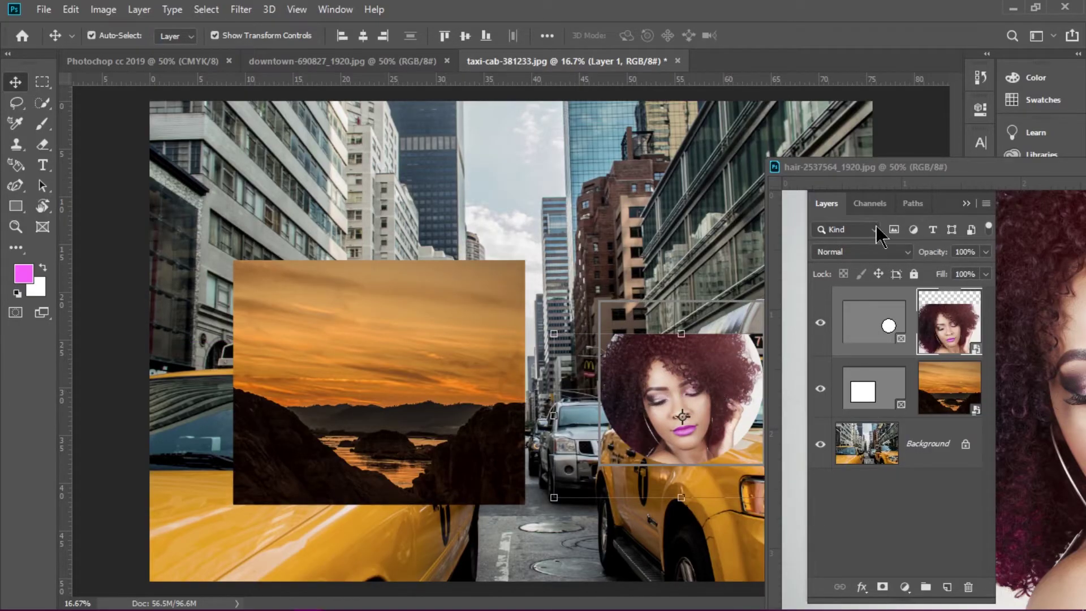
drag(995, 167, 428, 121)
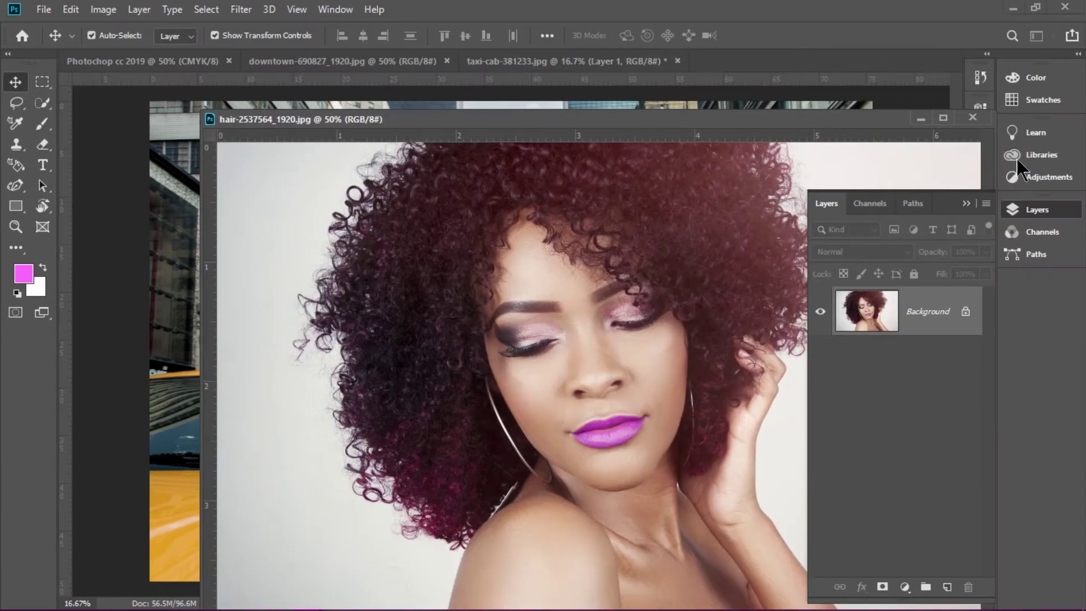
click(972, 117)
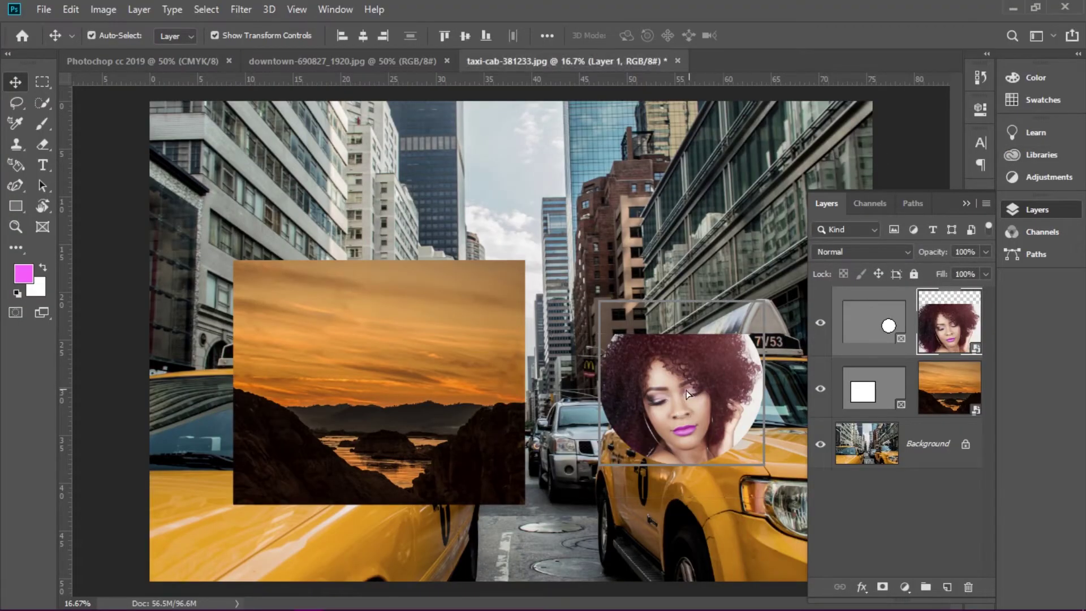
- Enlarge the woman's portrait and reposition it inside the circular frame, and hide the layer list
drag(688, 388, 675, 367)
key(ctrl+t)
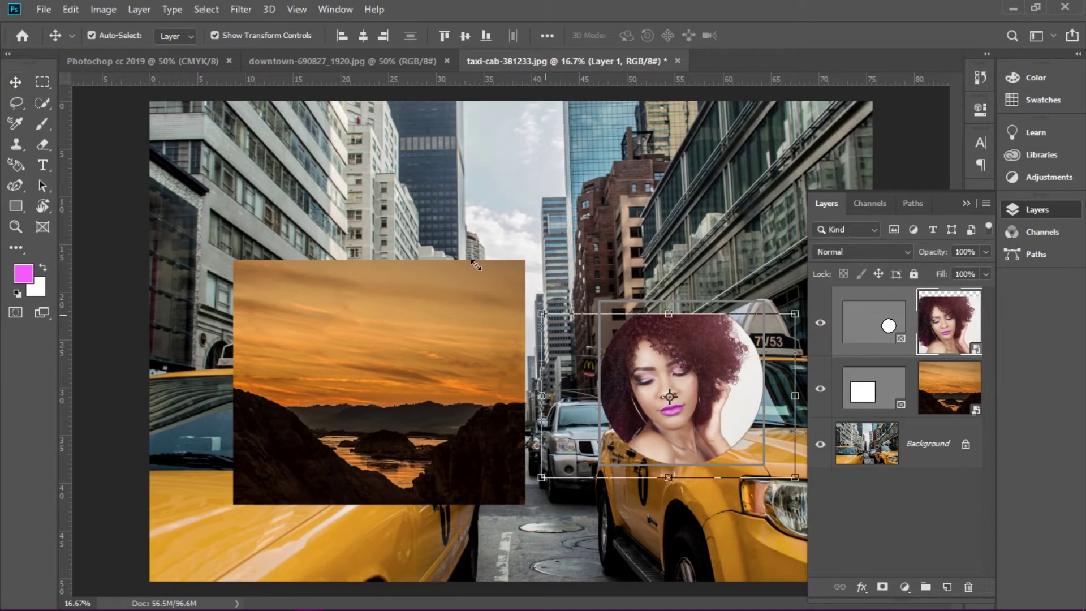
drag(478, 266, 450, 226)
drag(692, 365, 702, 367)
click(1013, 210)
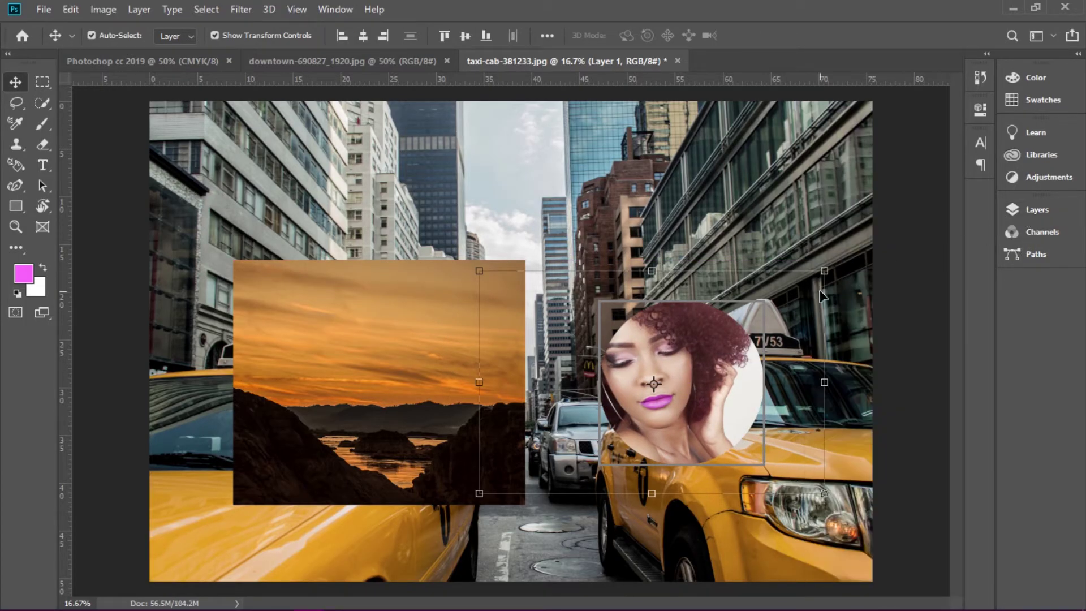
- Scale the portrait down slightly and centre the woman's face and hair within the circular frame
key(ctrl+plus)
drag(749, 351, 780, 368)
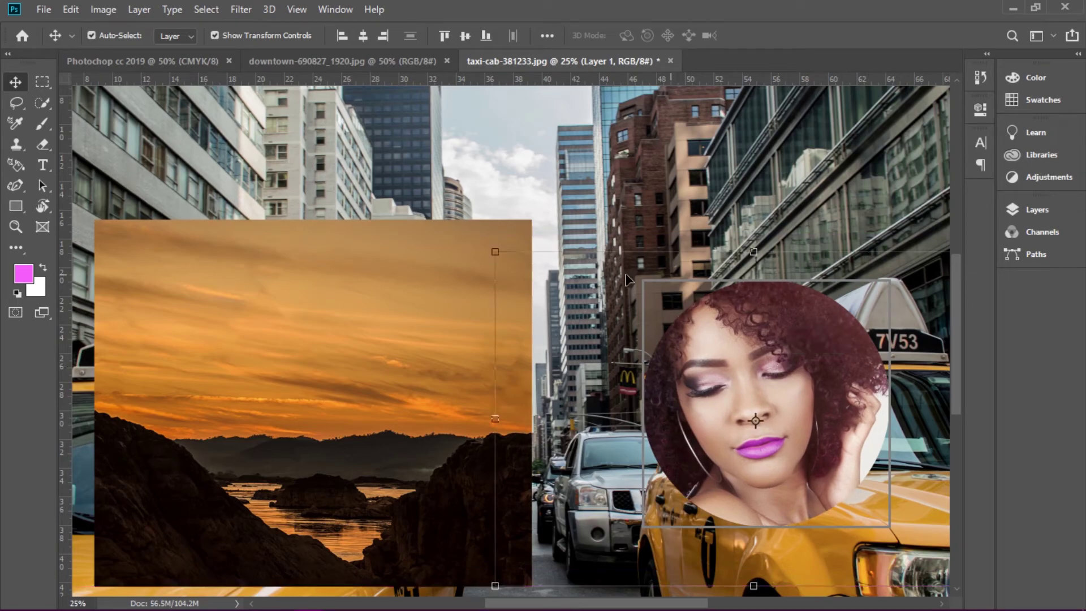
drag(491, 261, 555, 294)
key(Return)
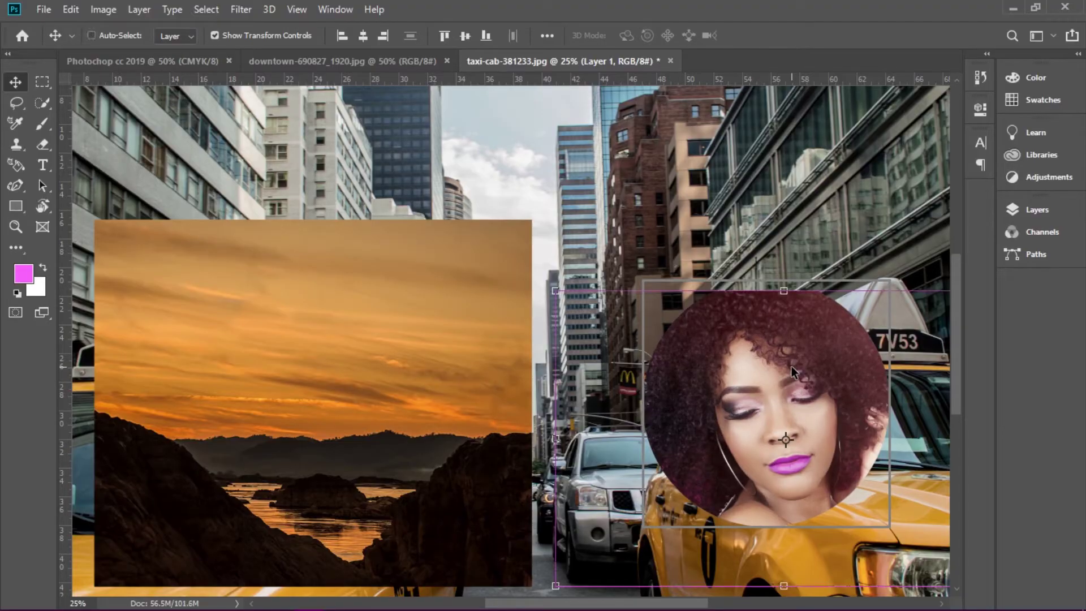
key(ctrl+minus)
drag(664, 345, 663, 337)
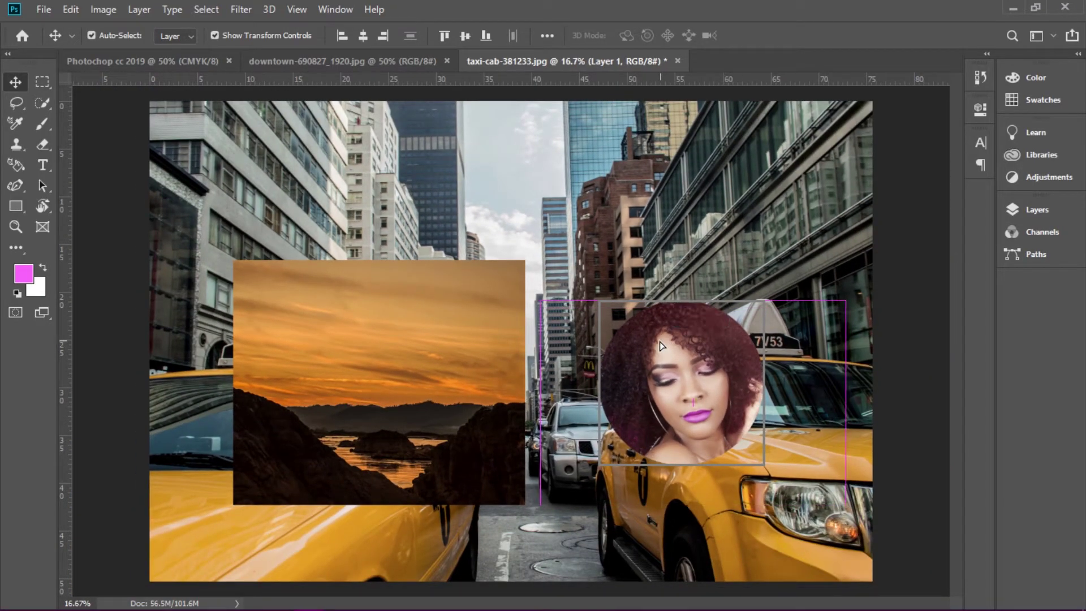
- Check the two frame layers in the layer list and switch to Google Chrome
click(1039, 212)
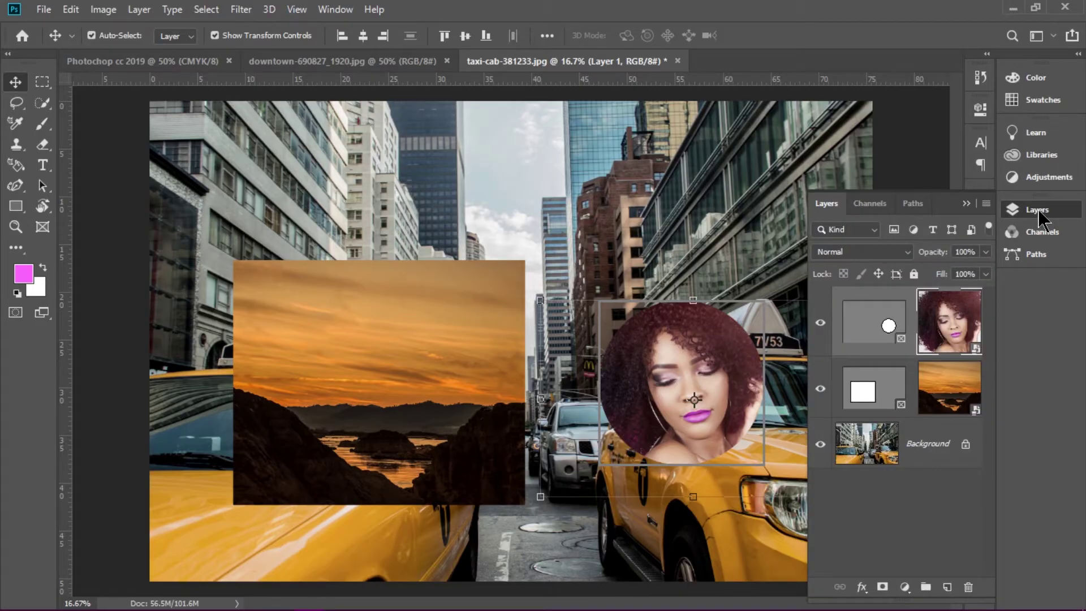
click(1039, 211)
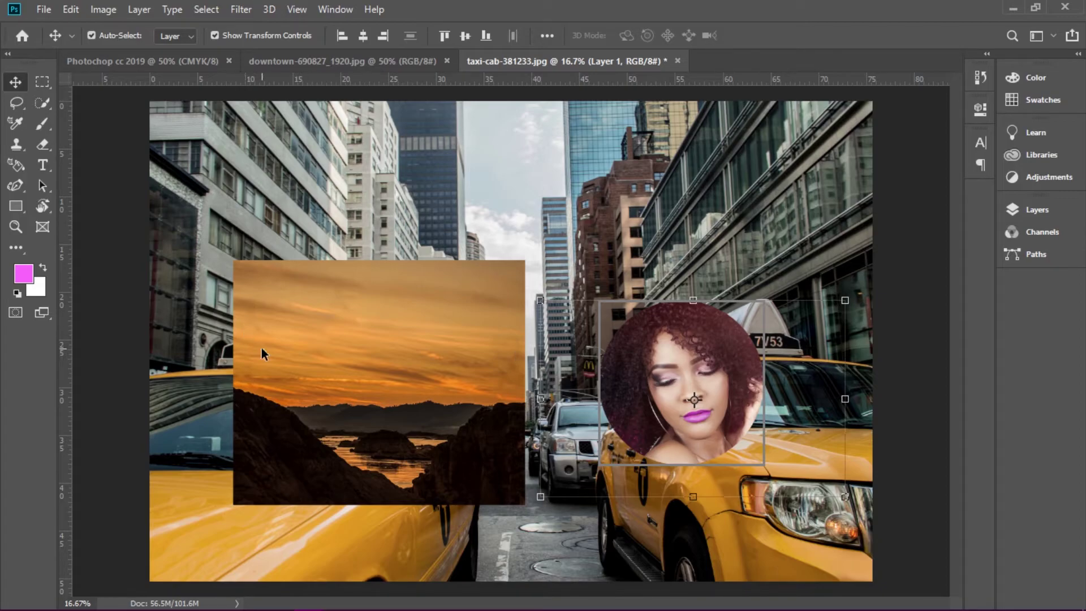
mouse_move(305, 610)
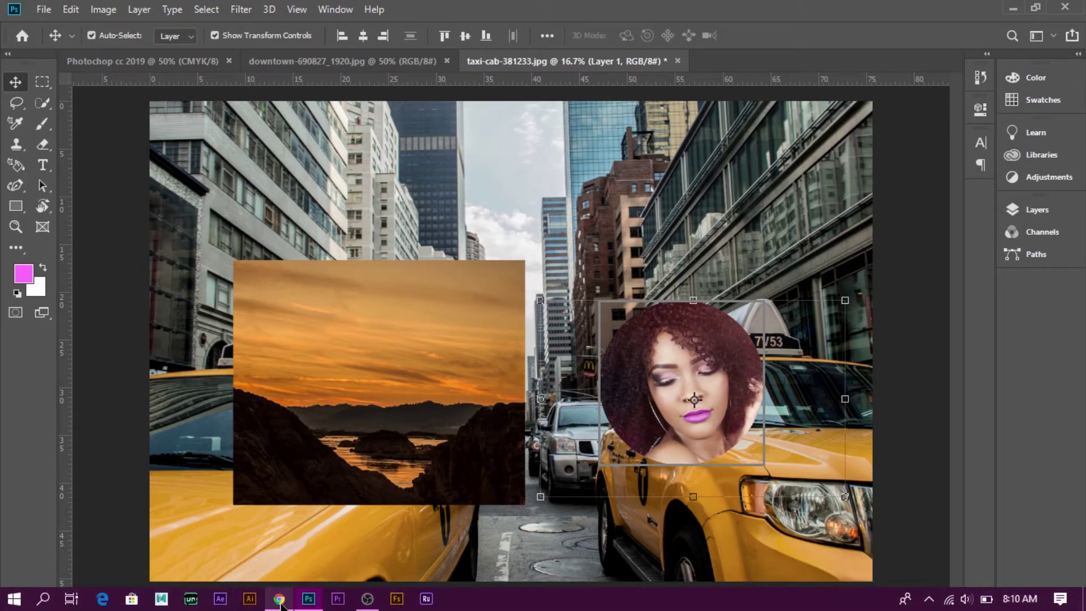
click(279, 598)
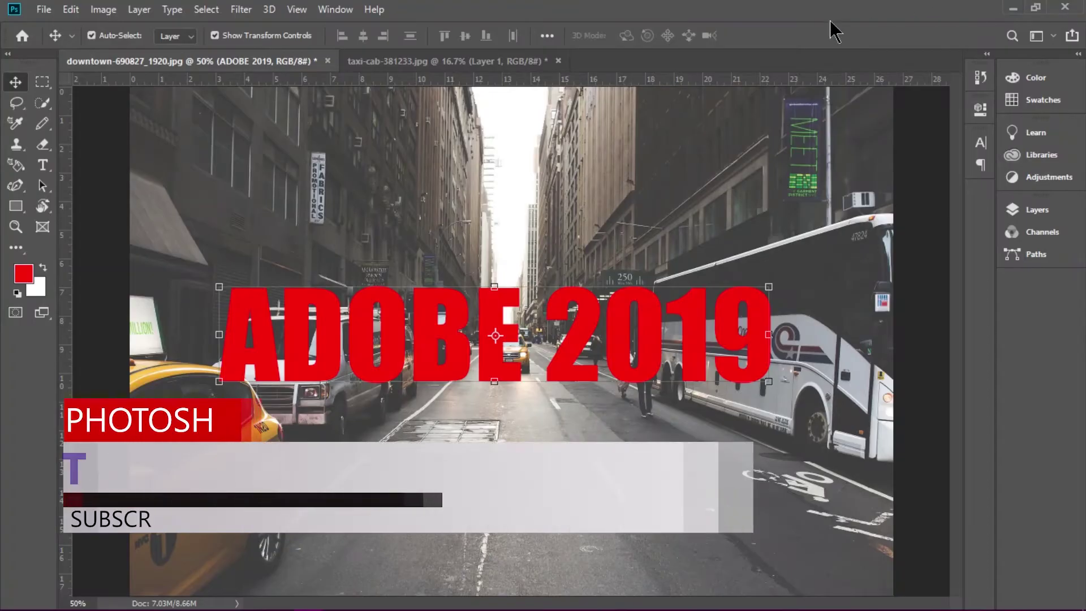
- Shift the ADOBE 2019 text slightly upward and edit it to read ADOBE PHOTO with 2019 on a second line
mouse_move(494, 305)
mouse_down()
mouse_move(491, 336)
mouse_move(491, 297)
mouse_up()
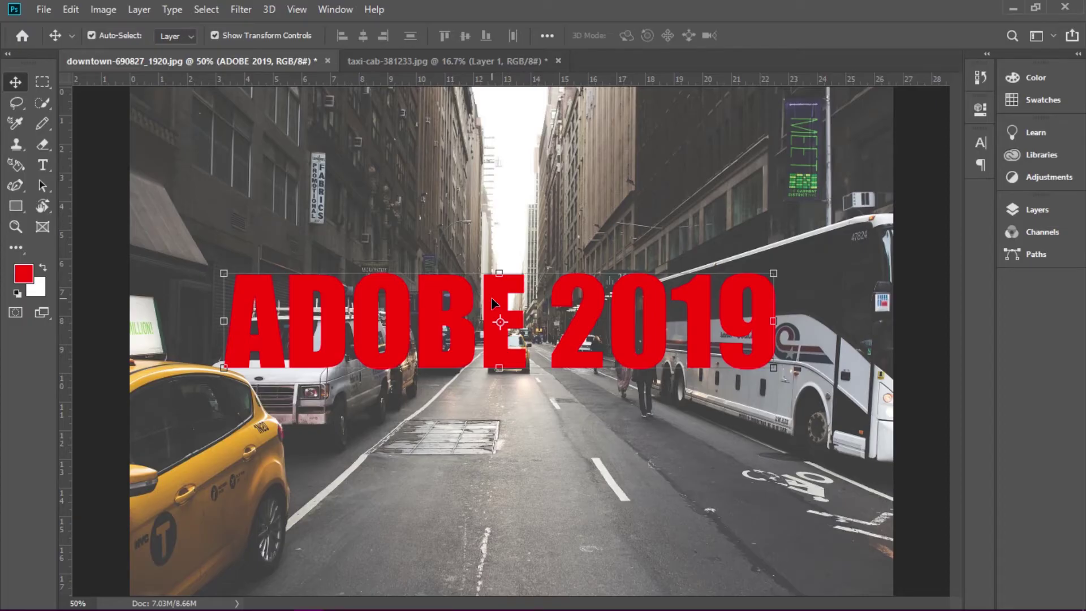
click(43, 165)
click(373, 310)
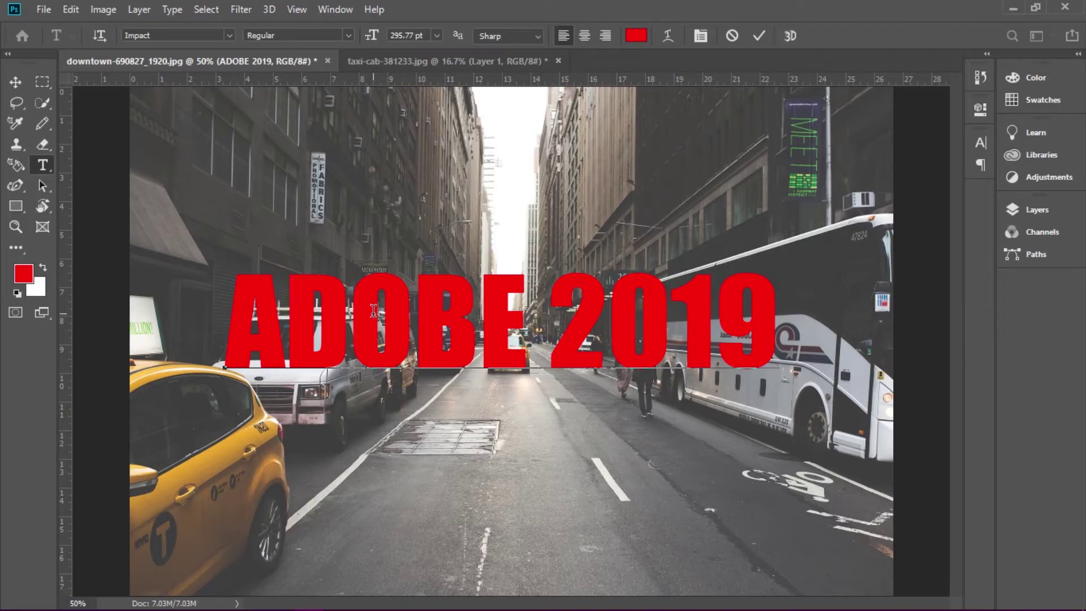
key(Right)
key(Right)
key(Right)
text(PHO)
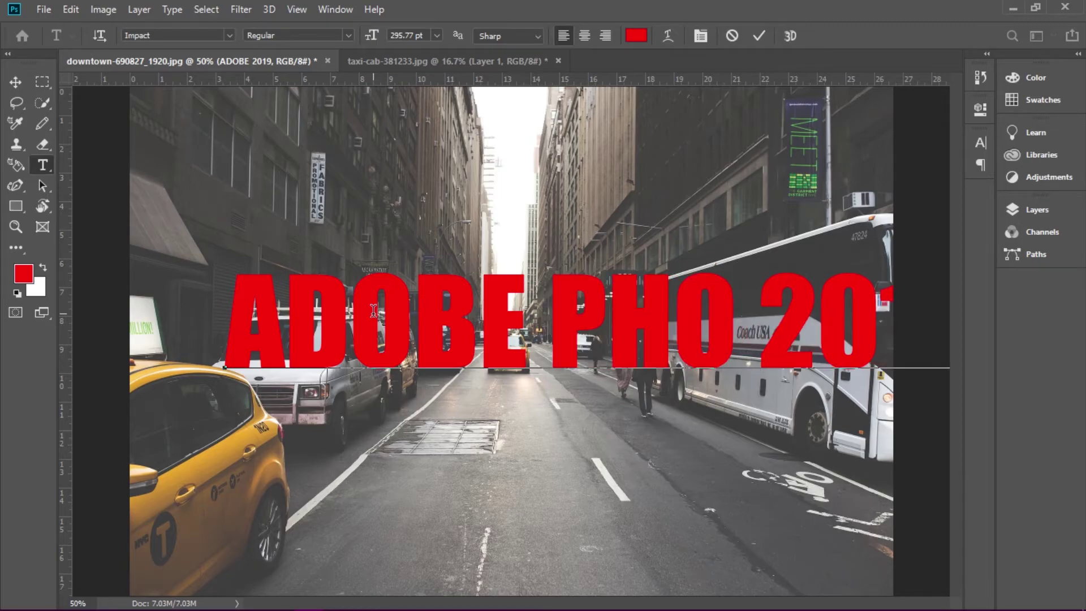
text(TO)
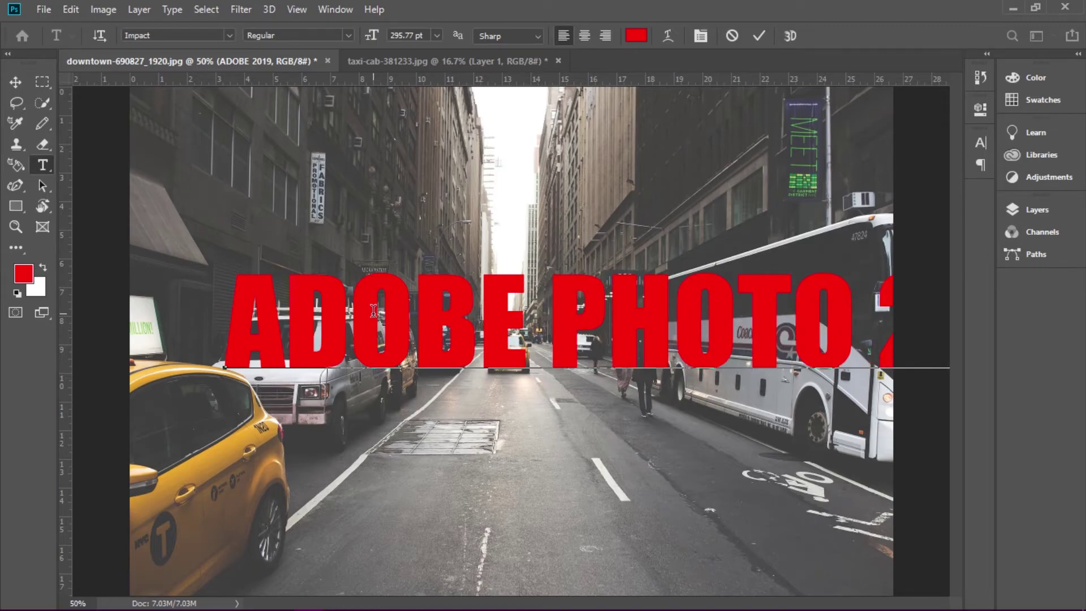
key(Return)
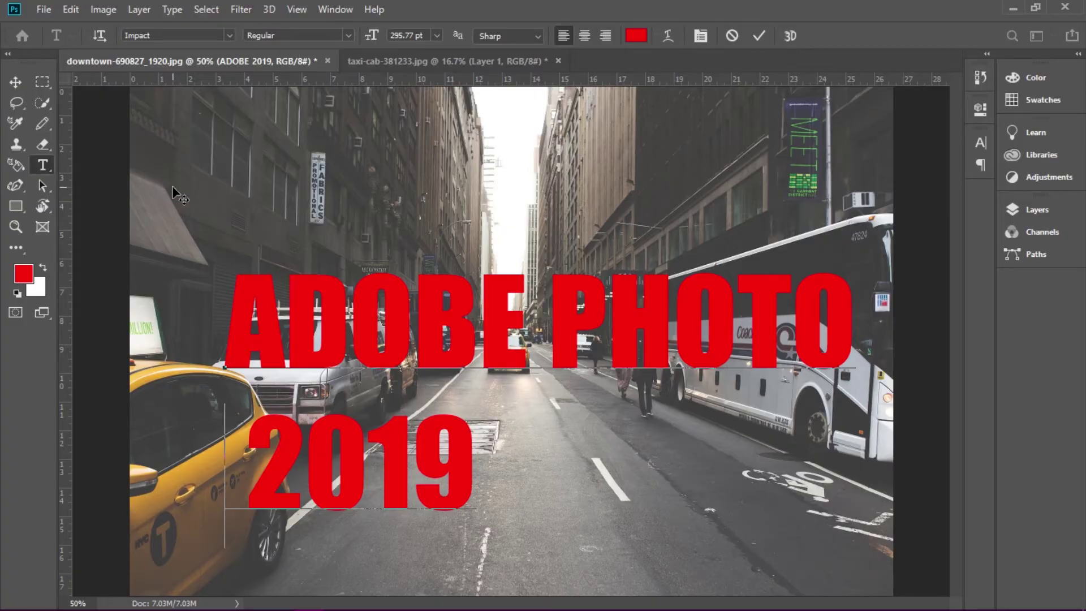
- Commit the text edit by switching tools and move the two-line text toward the photo's upper left
click(14, 103)
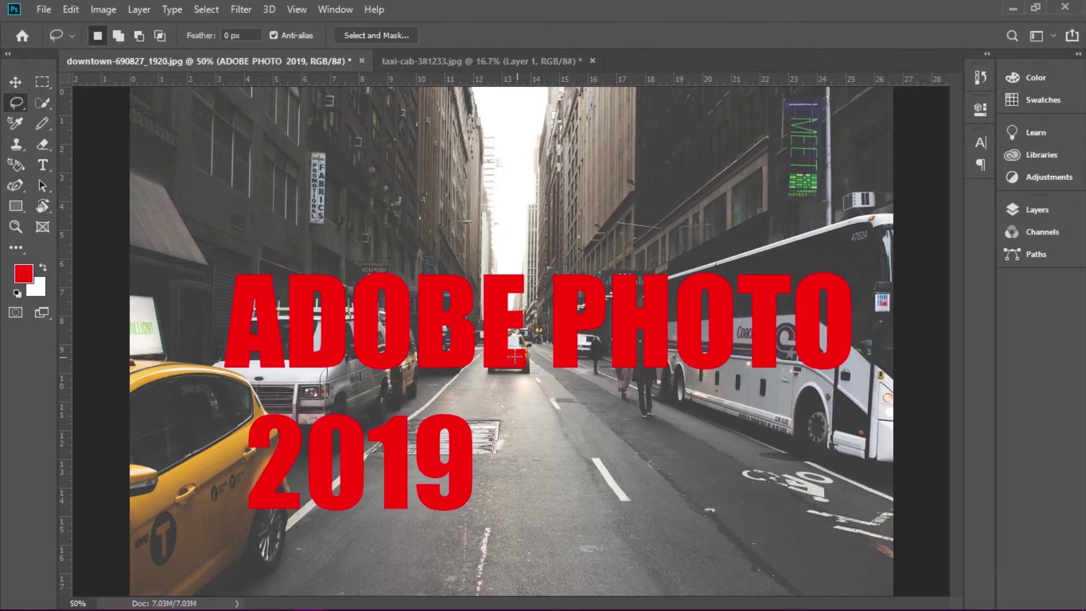
click(16, 83)
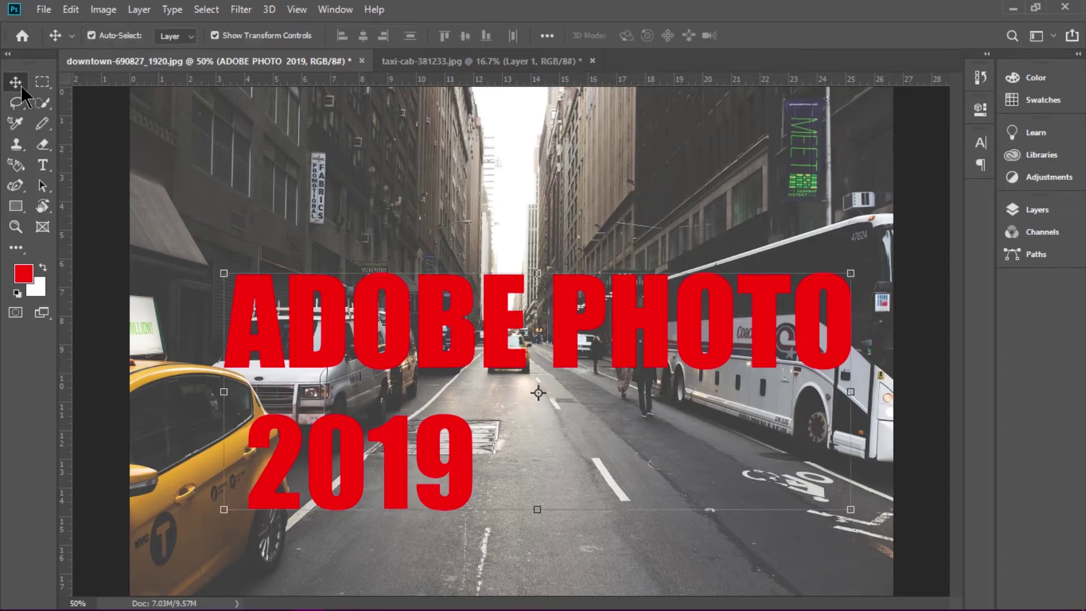
drag(395, 310, 360, 242)
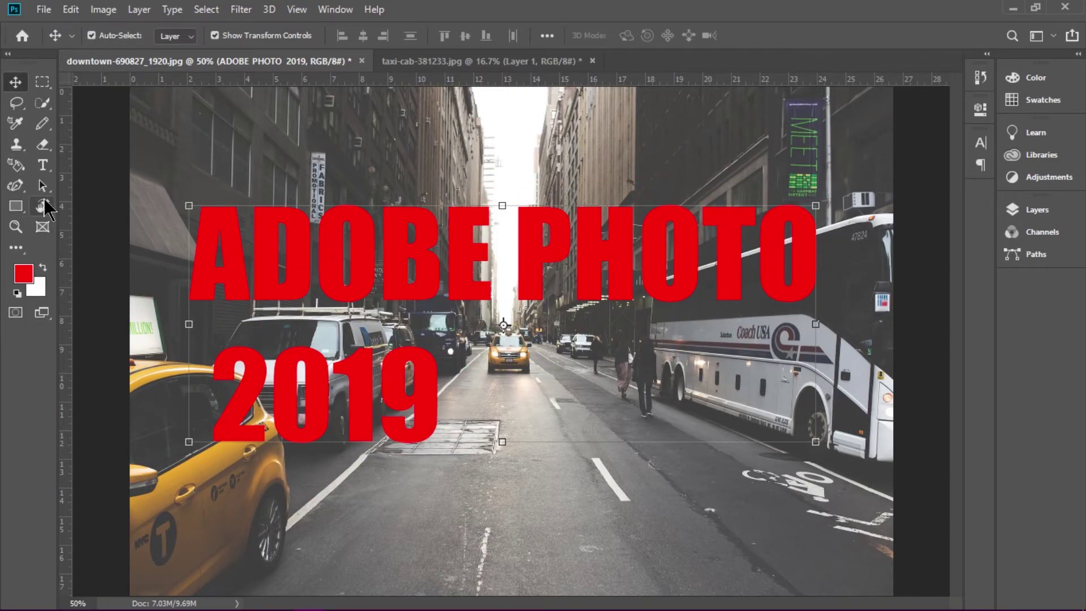
- Reopen the ADOBE PHOTO 2019 text for a trial edit before the last O, and commit it by switching to the Move Tool
click(43, 165)
click(443, 238)
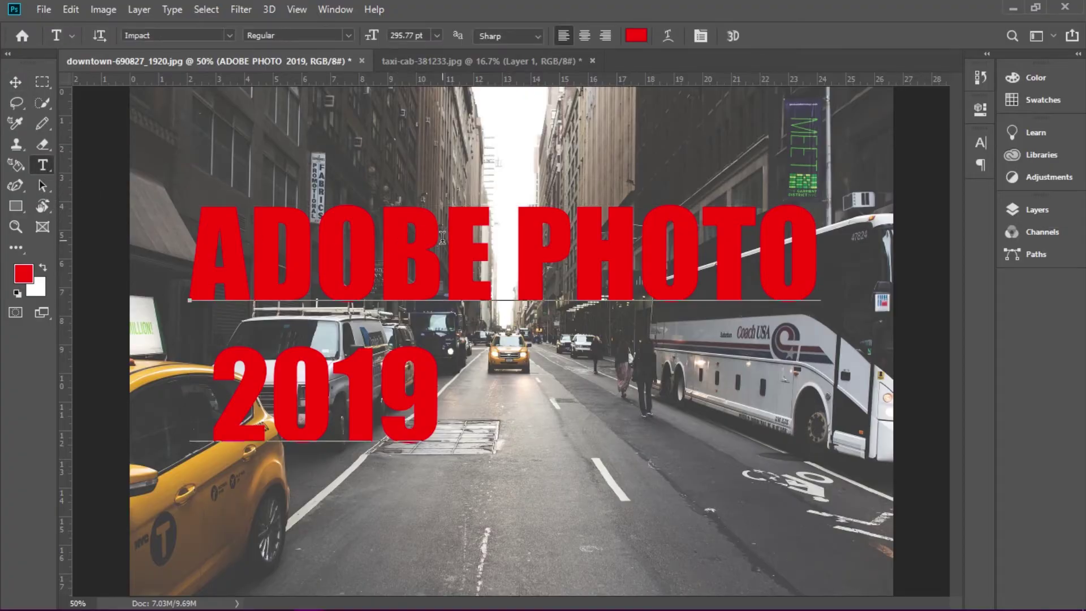
key(Right)
key(Right)
key(Right)
key(Right)
key(Right)
key(Right)
text(L)
key(Delete)
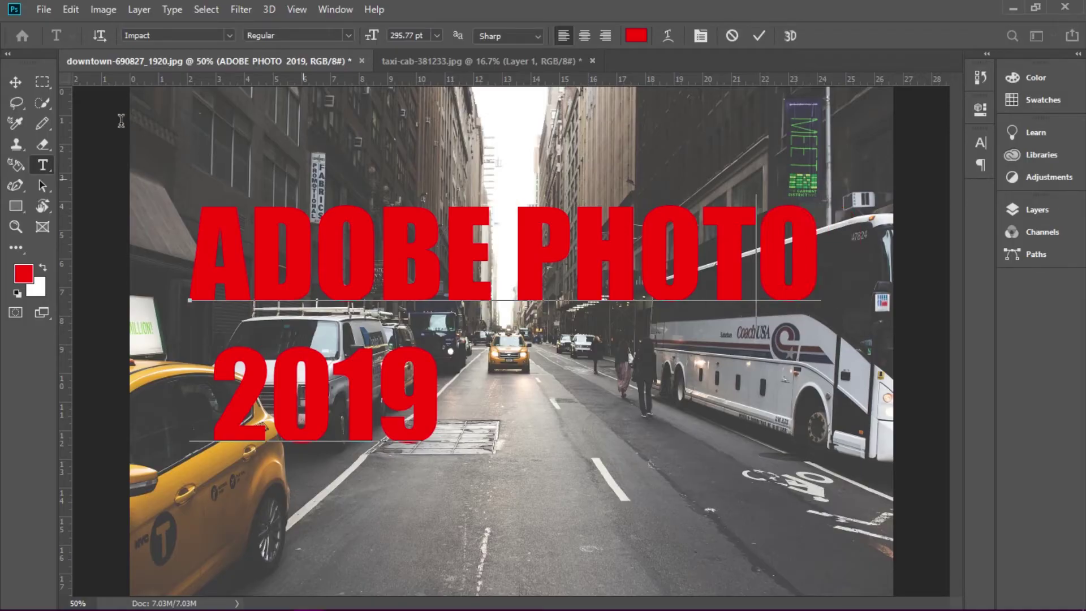
click(15, 82)
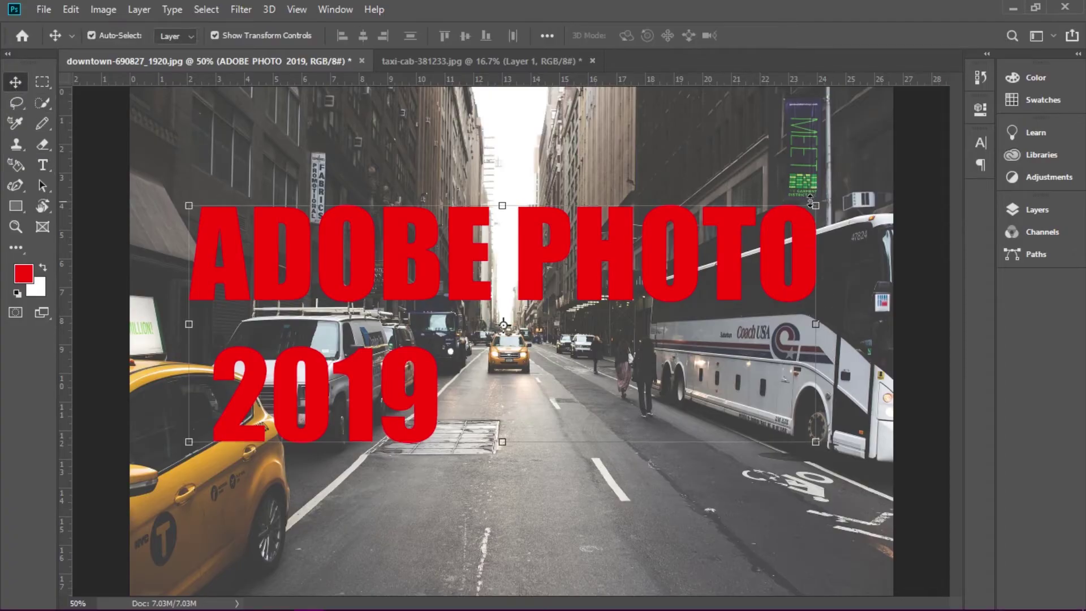
- Move the ADOBE PHOTO 2019 text down and left over the street photo and enlarge it proportionally from its corner
drag(551, 259, 547, 290)
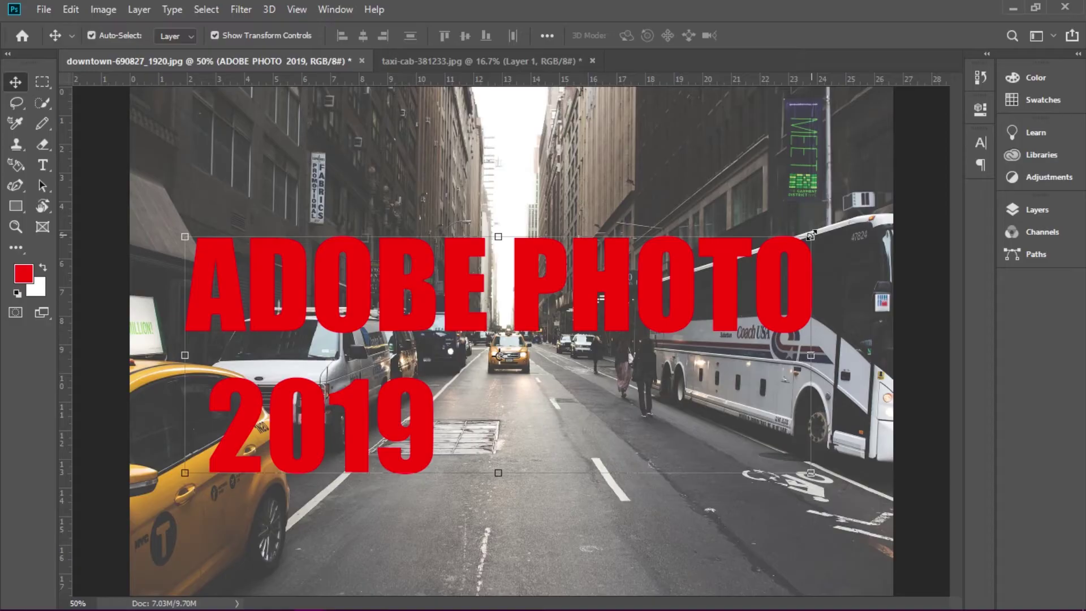
drag(501, 381, 398, 474)
drag(710, 327, 799, 290)
key(Return)
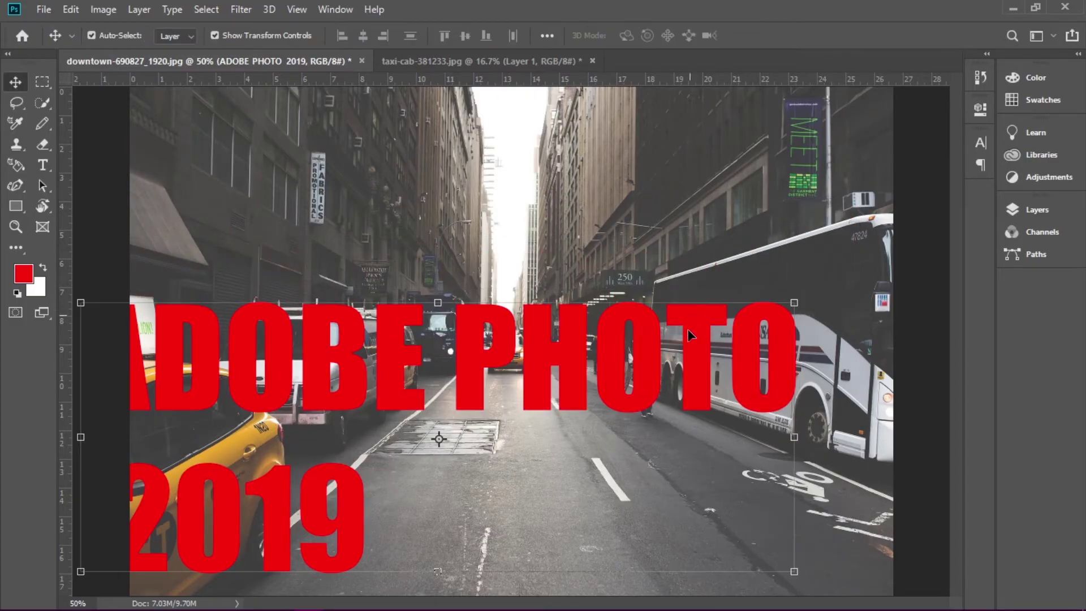
- Bring the enlarged text back toward the photo's centre and try scaling it proportionally once more
drag(714, 348, 781, 297)
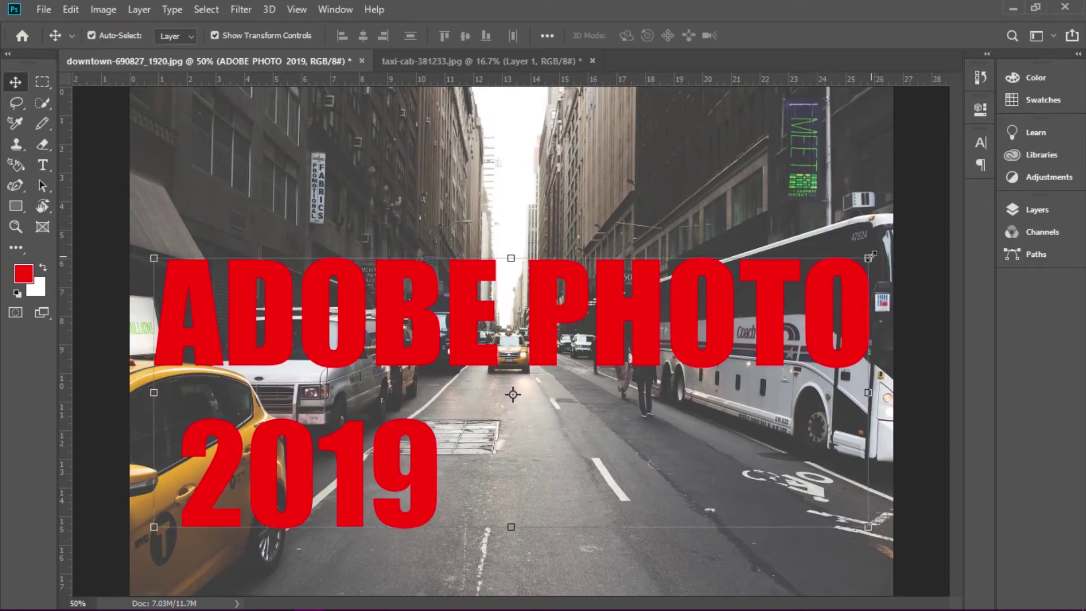
mouse_move(870, 256)
mouse_down()
mouse_move(422, 463)
mouse_move(868, 258)
mouse_up()
key(Return)
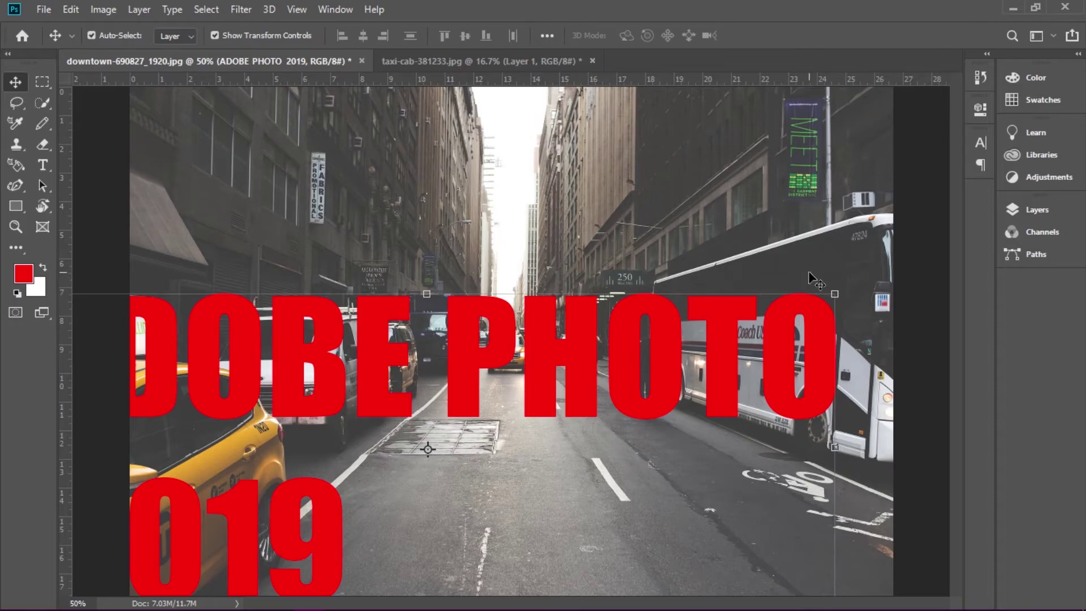
- Shrink the text proportionally to 57.96% with Free Transform and move it back to the middle of the photo
key(ctrl+t)
drag(798, 328, 451, 436)
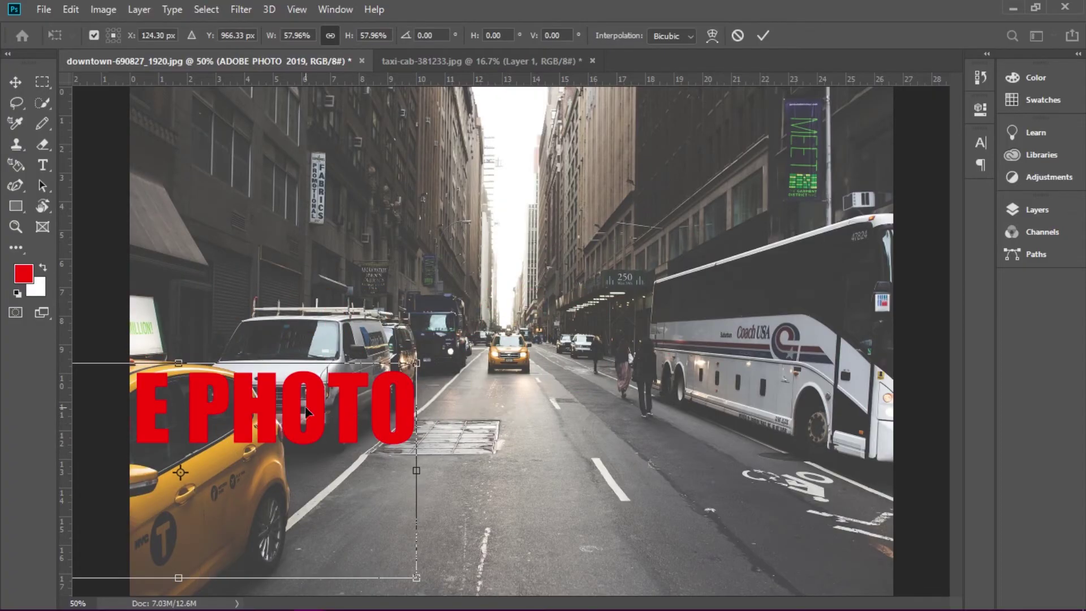
key(Return)
drag(333, 424, 593, 374)
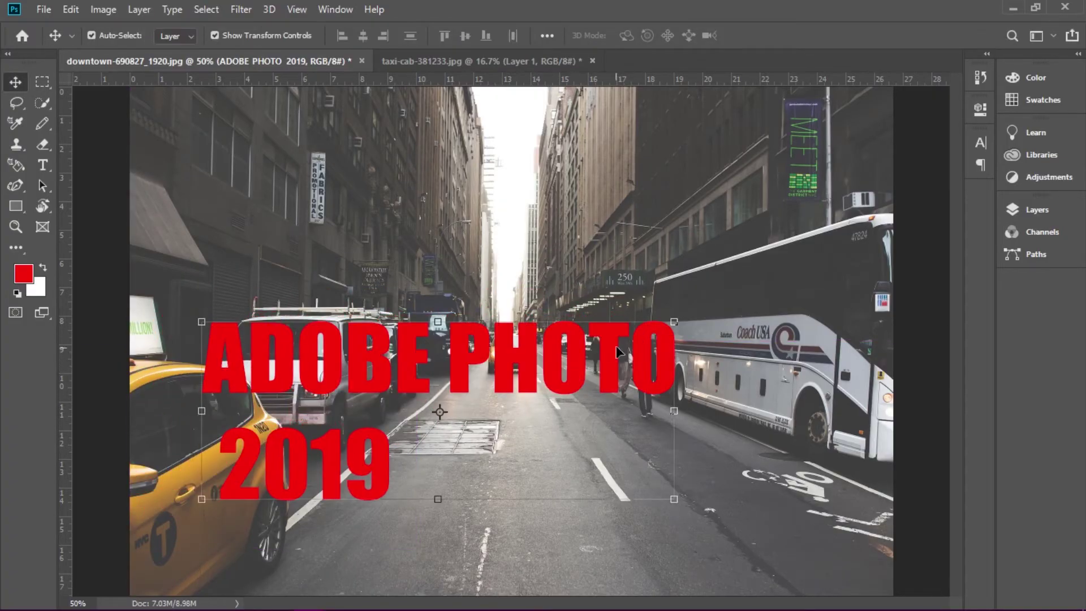
- Enlarge the text proportionally from its upper-right corner and reposition it over the upper middle of the photo
drag(671, 325, 832, 243)
key(Return)
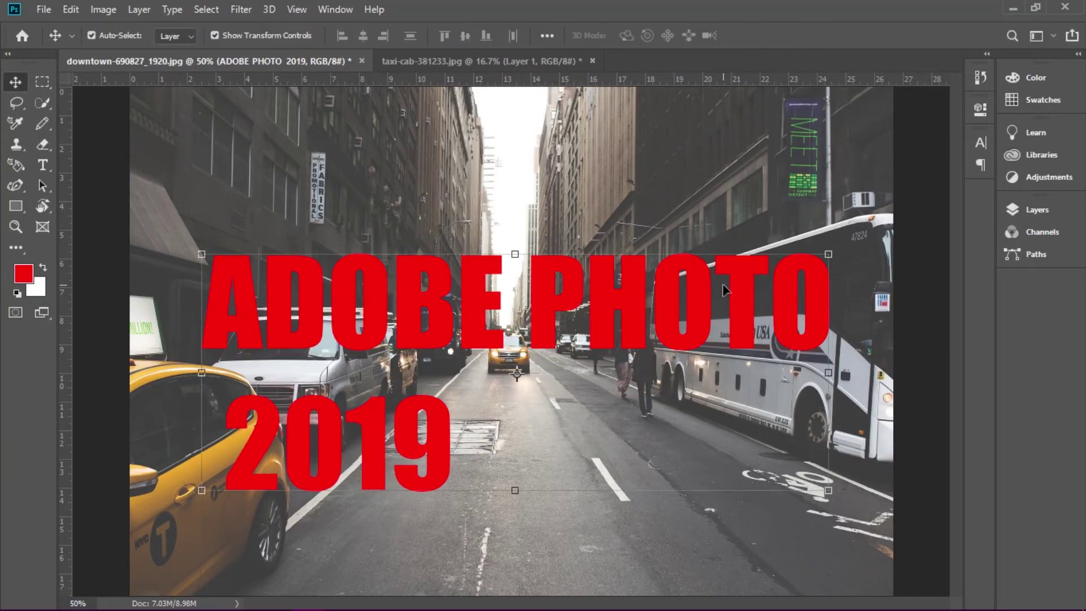
drag(725, 288, 714, 204)
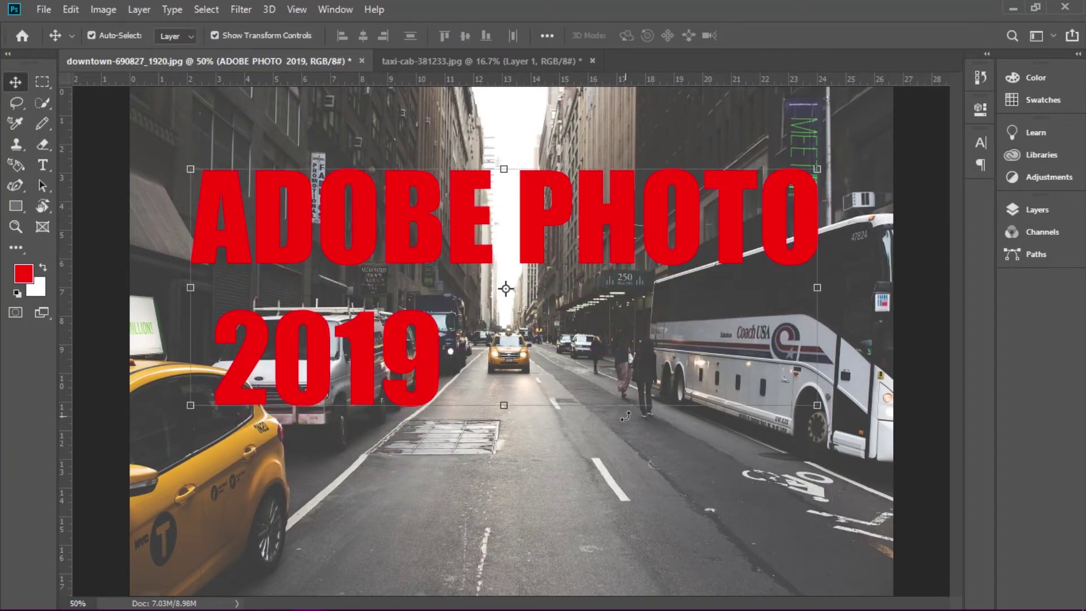
drag(613, 199, 596, 240)
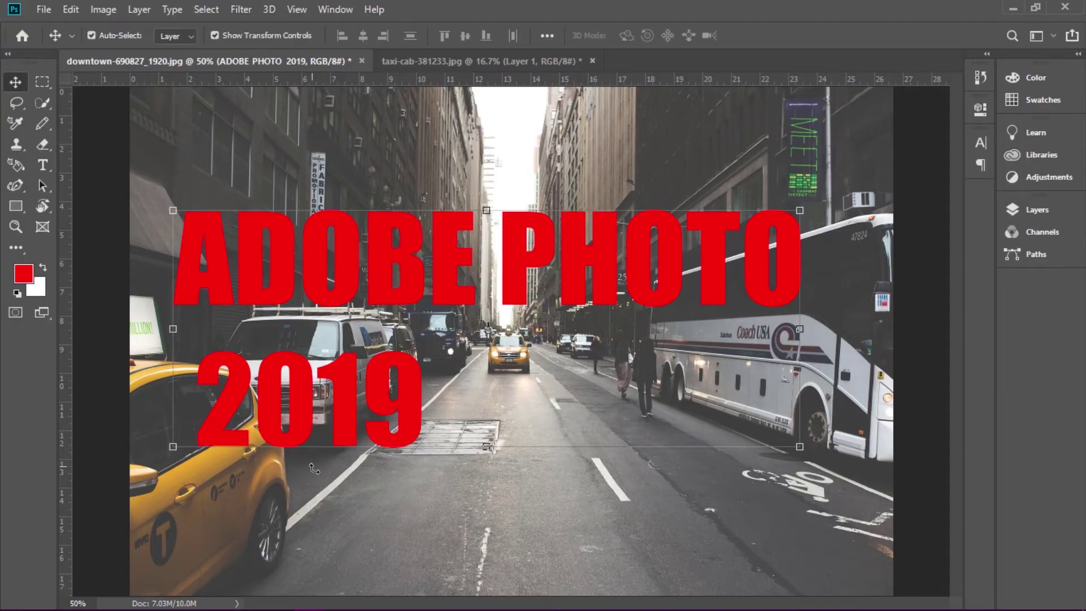
- Unlock the street photo's Background by converting it to a regular layer named Layer 0
click(1068, 214)
double_click(931, 377)
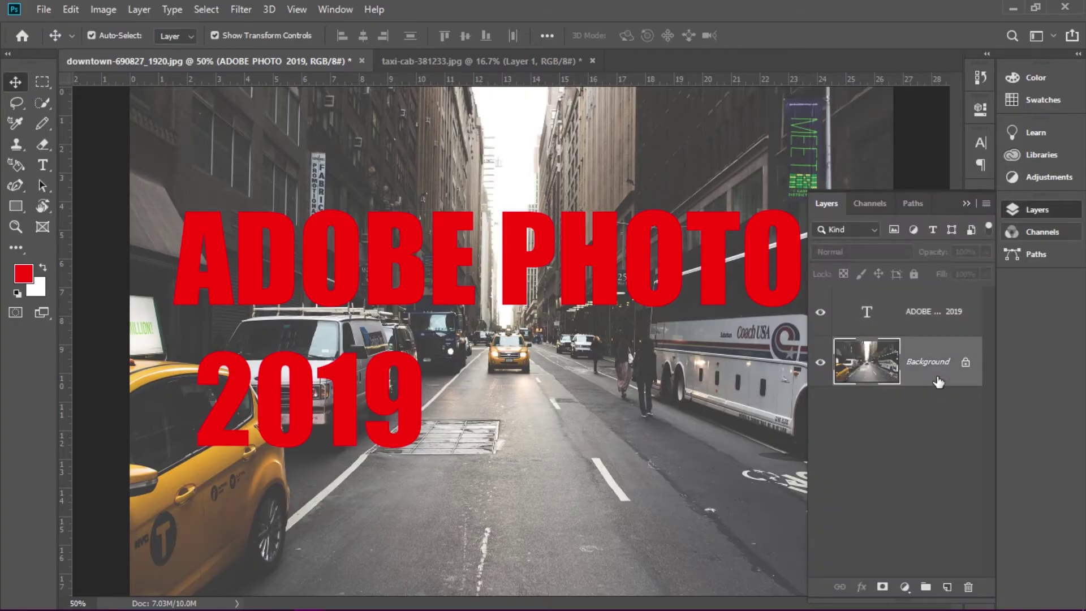
click(675, 189)
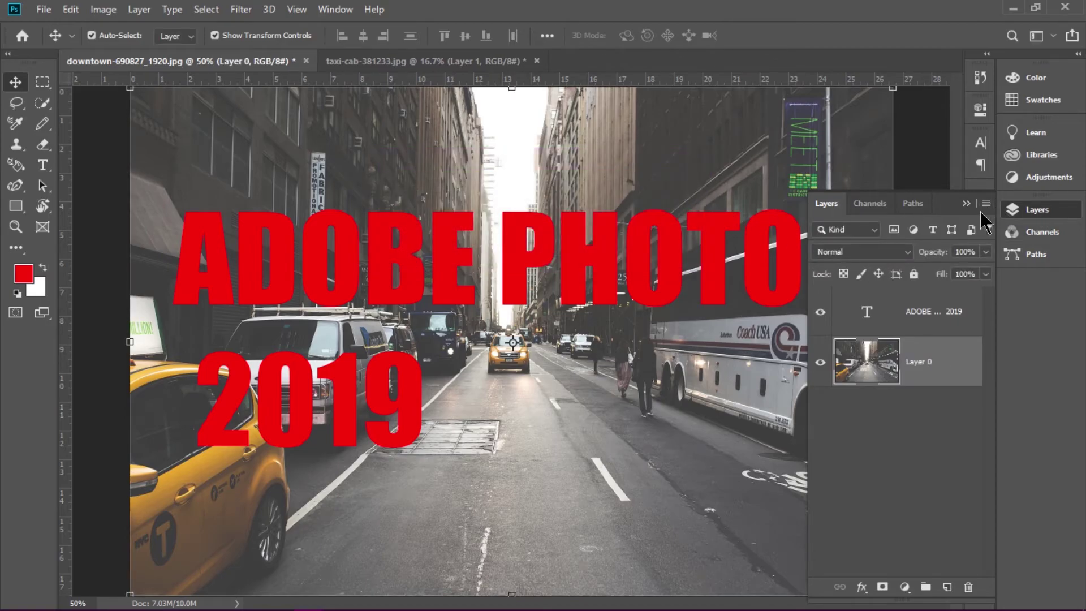
click(1013, 210)
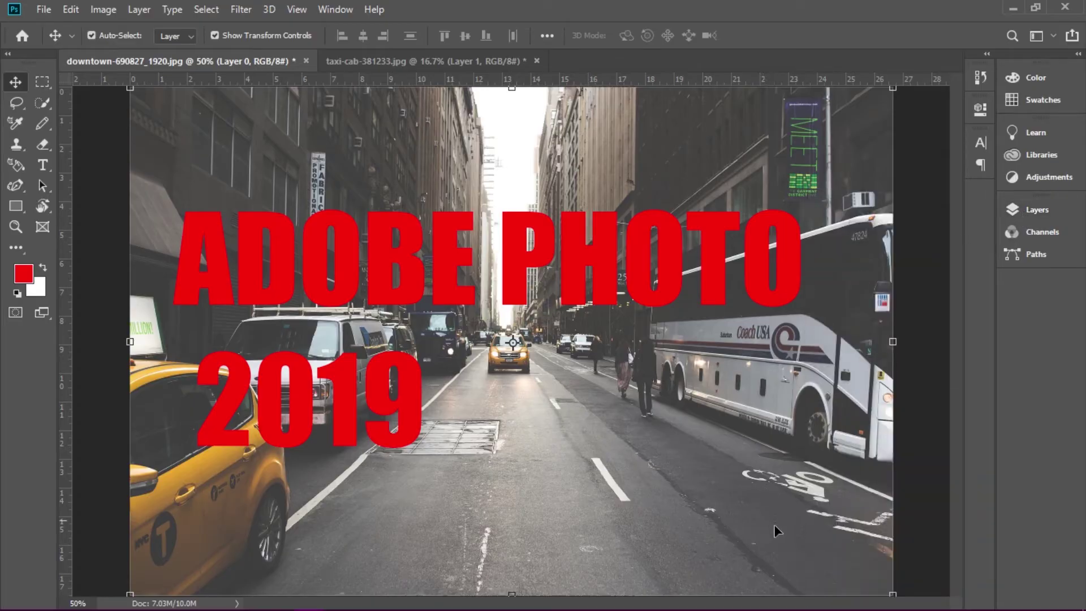
- Rasterize the ADOBE PHOTO 2019 type layer into a pixel layer
click(730, 236)
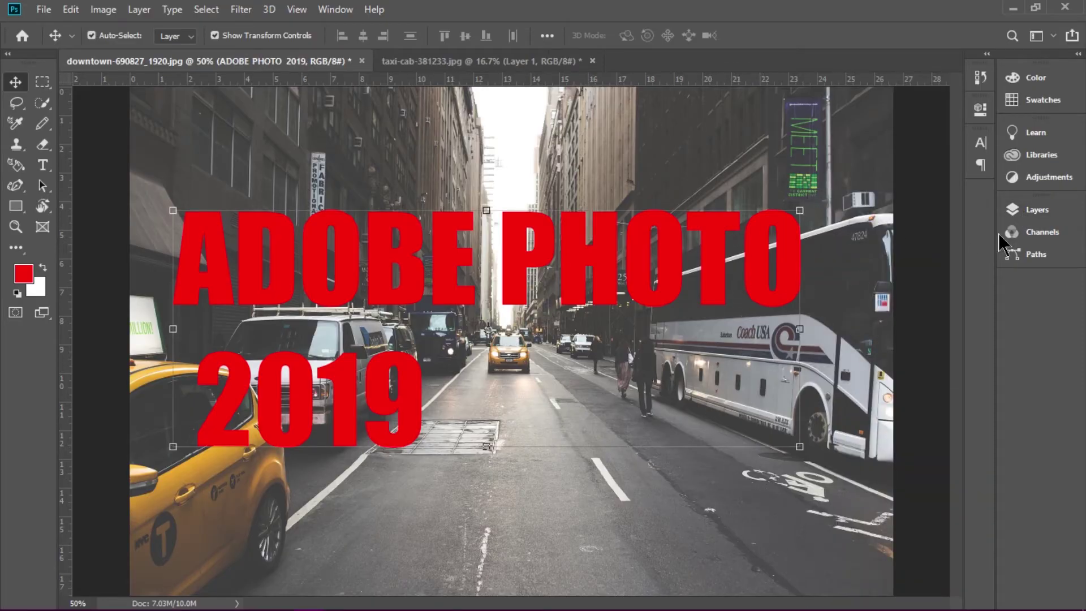
click(1052, 214)
right_click(922, 334)
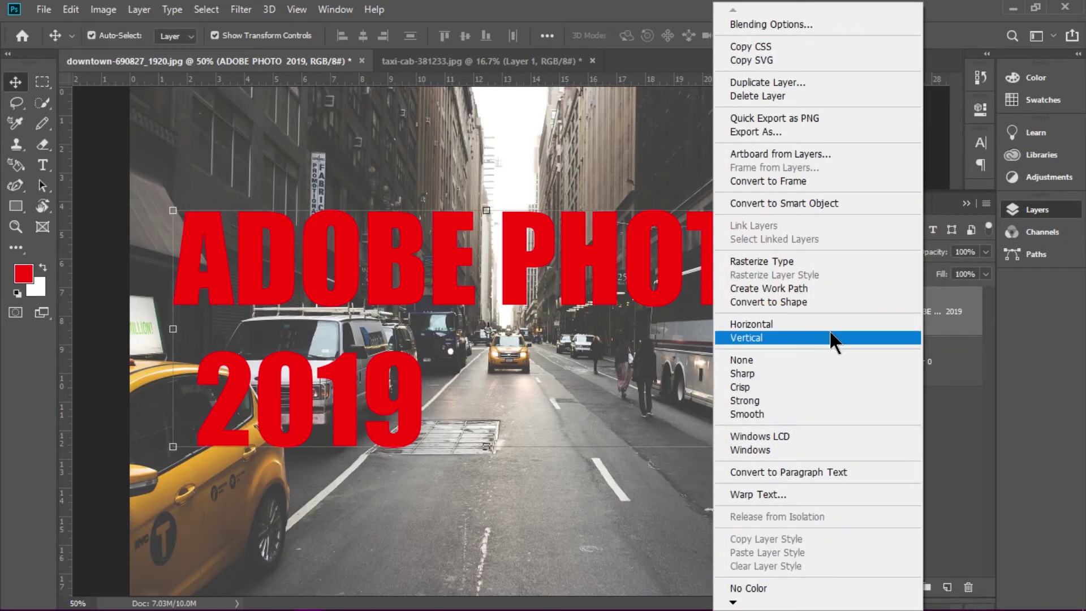
click(763, 262)
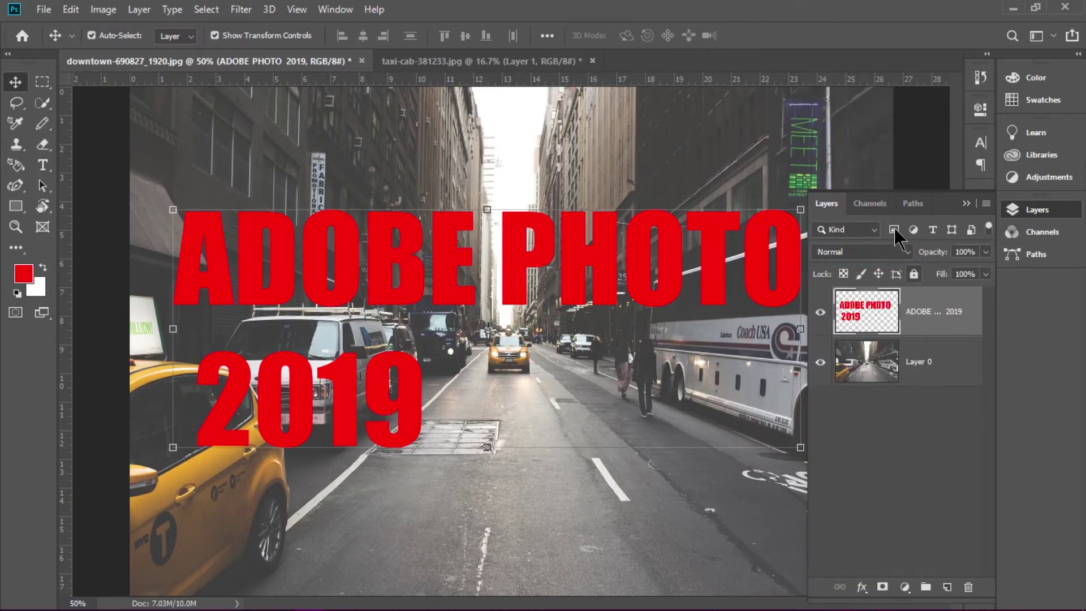
click(1012, 217)
click(1017, 217)
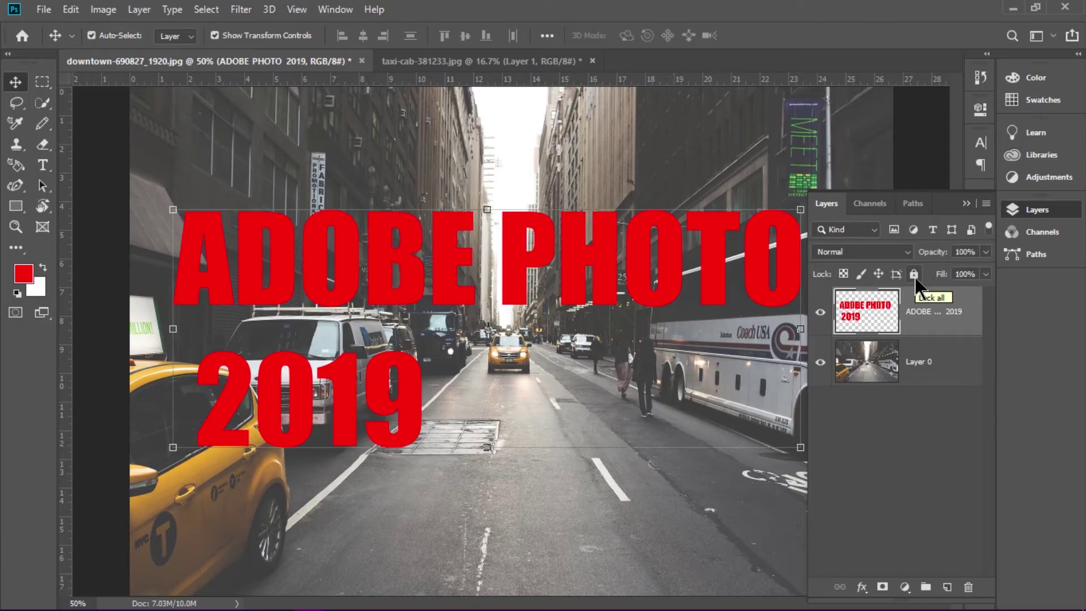
- Try the Lighten blend mode on the rasterized text layer and set the layer to Overlay
click(873, 250)
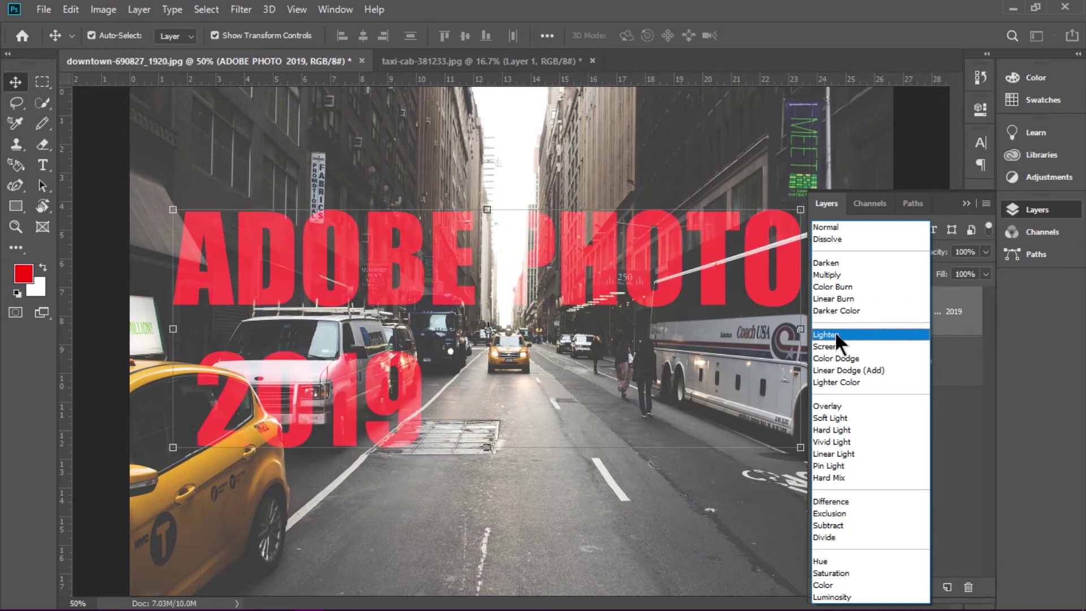
click(835, 334)
click(870, 255)
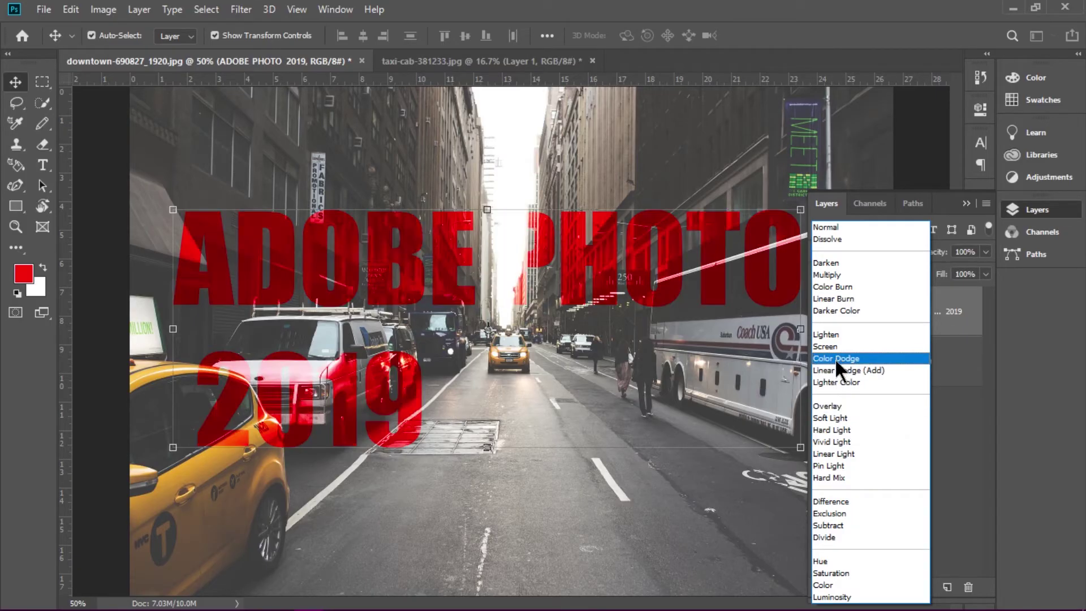
click(837, 402)
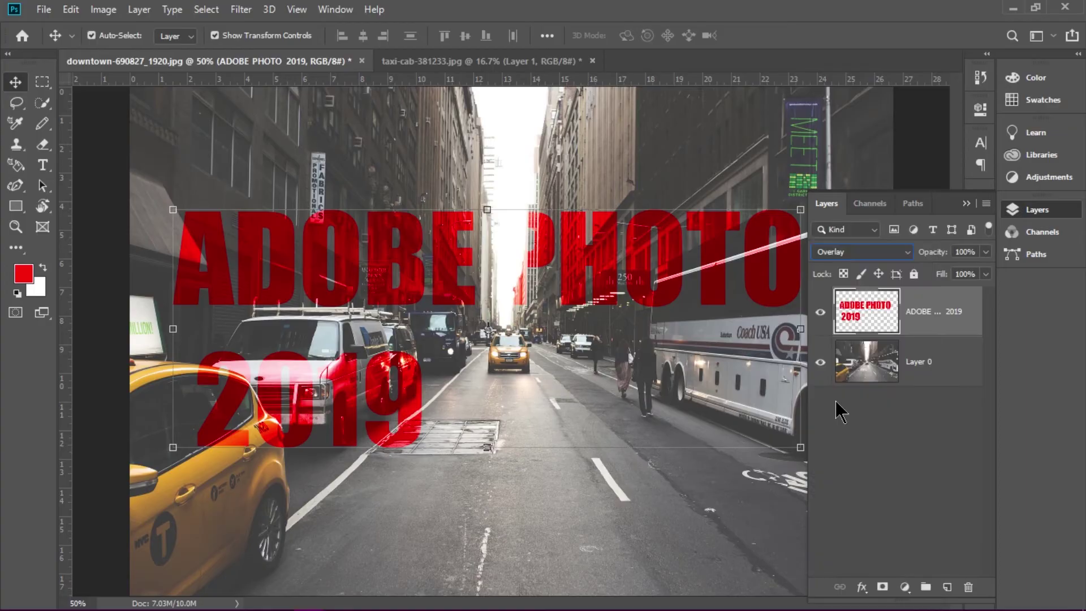
click(966, 203)
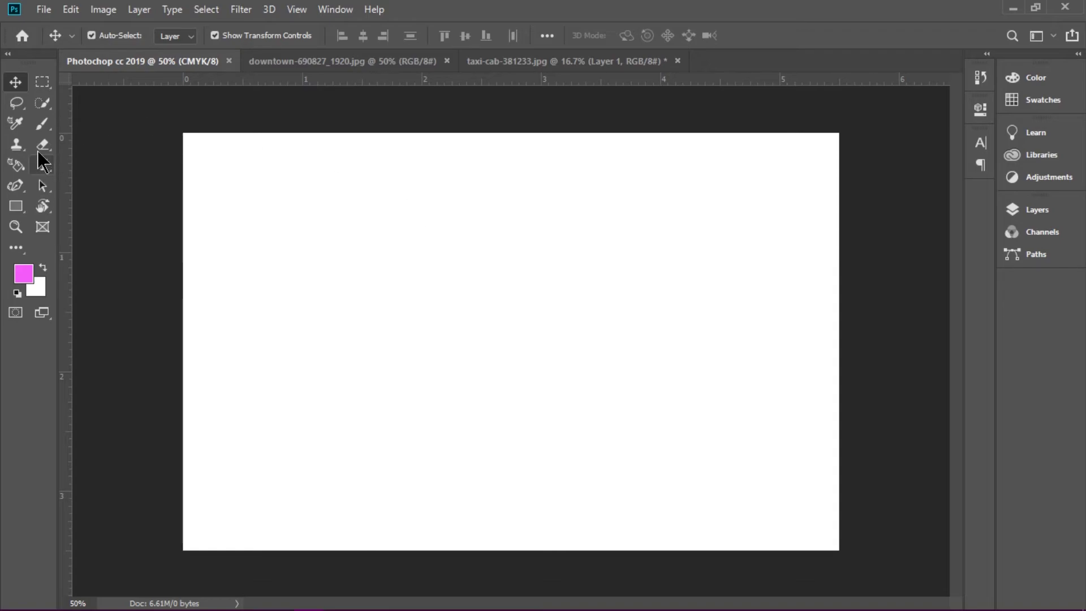
- With the Brush Tool active in the blank document, convert the Background to Layer 0 and add an empty layer above it
right_click(42, 129)
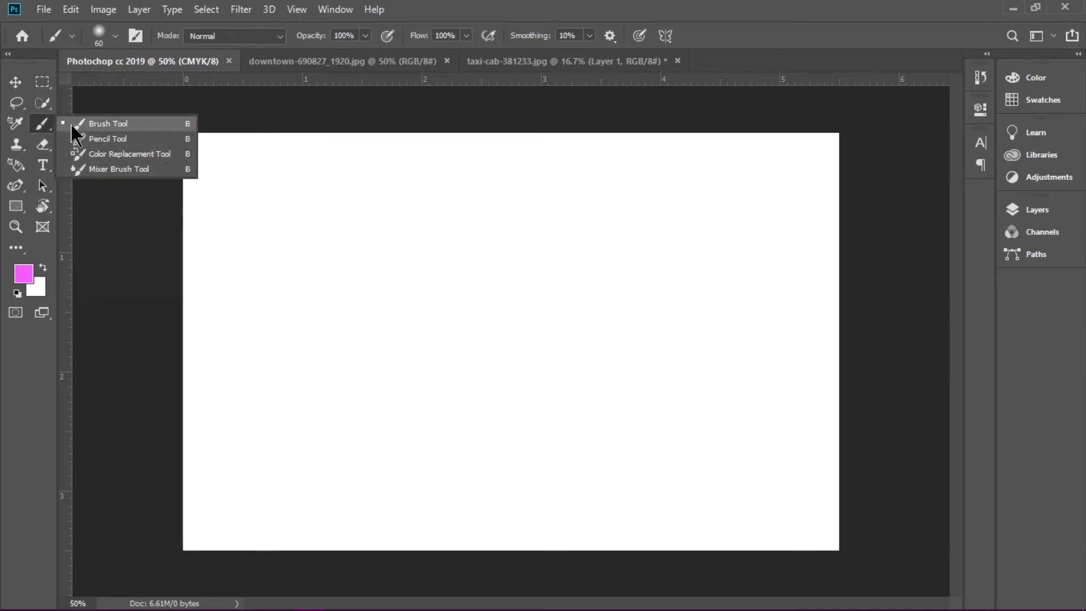
click(110, 124)
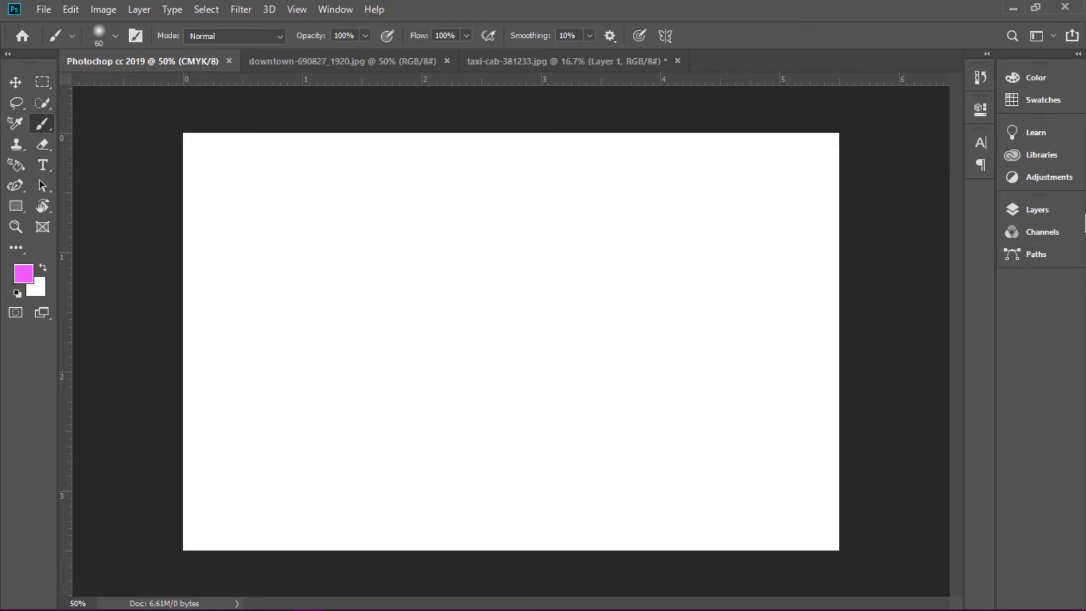
click(1052, 215)
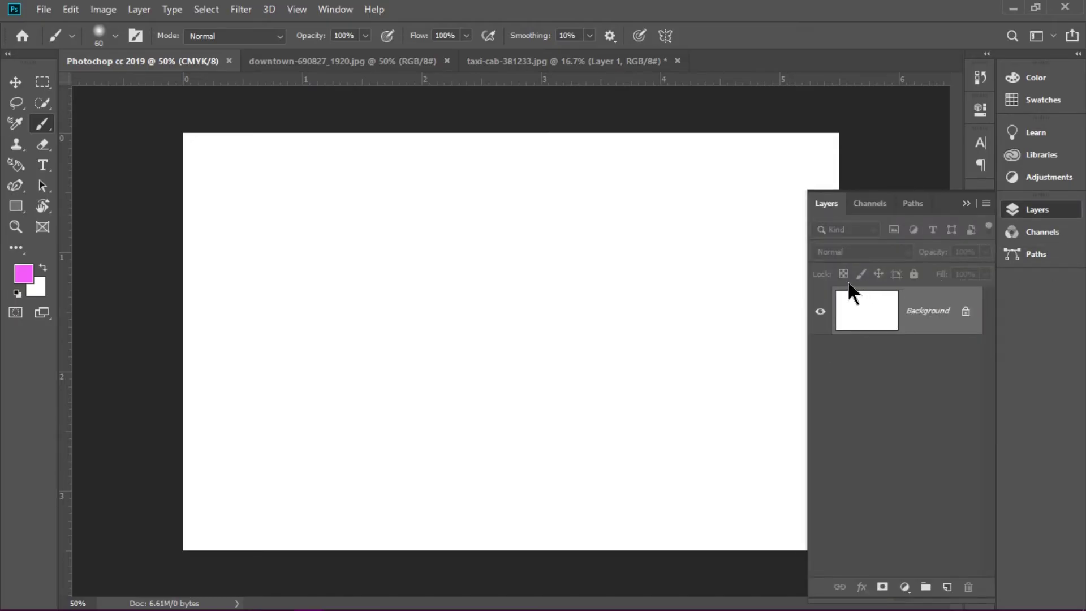
double_click(936, 329)
key(Escape)
double_click(936, 330)
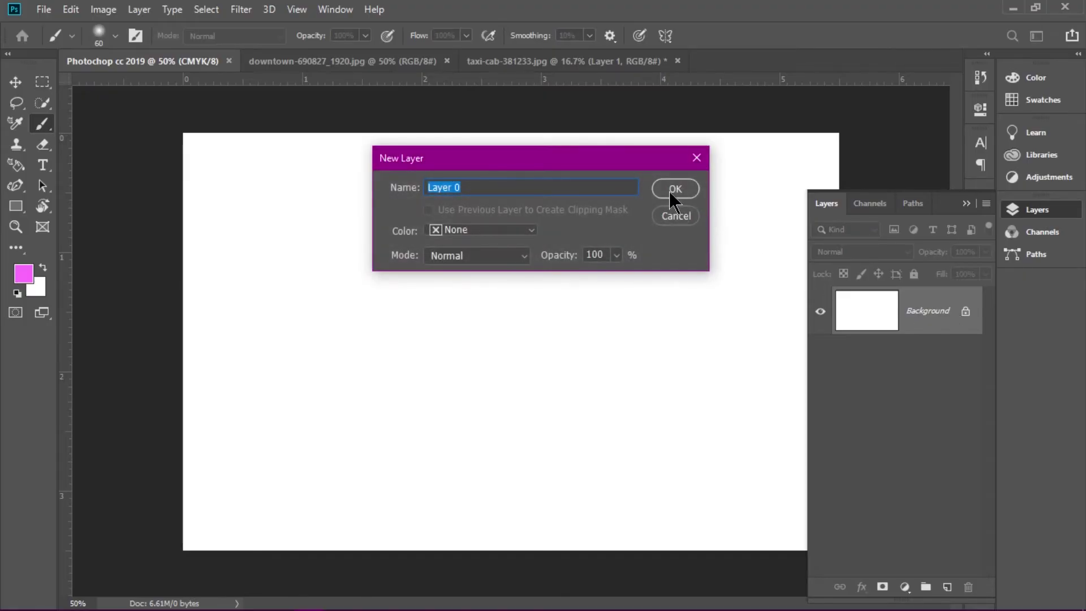
click(673, 189)
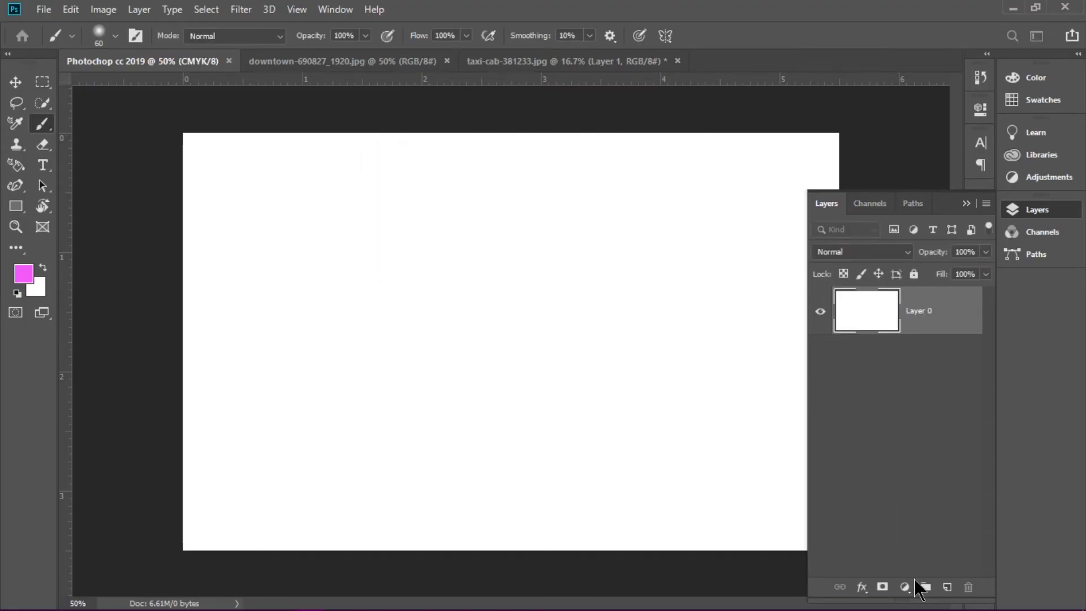
click(947, 588)
click(1012, 210)
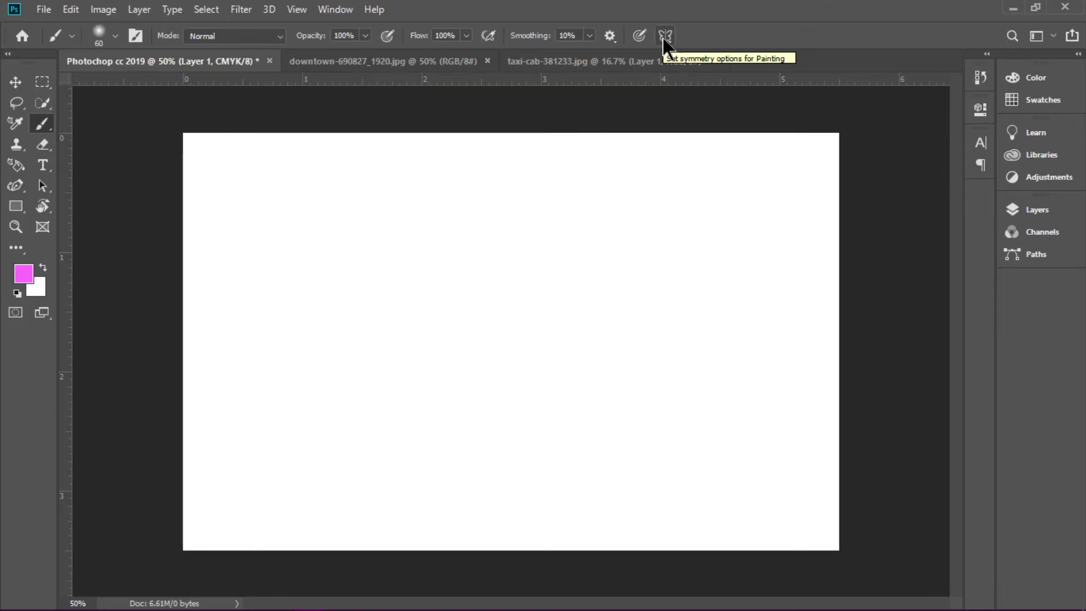
- Turn on Dual Axis painting symmetry and commit its axes at the centre of the canvas
click(666, 38)
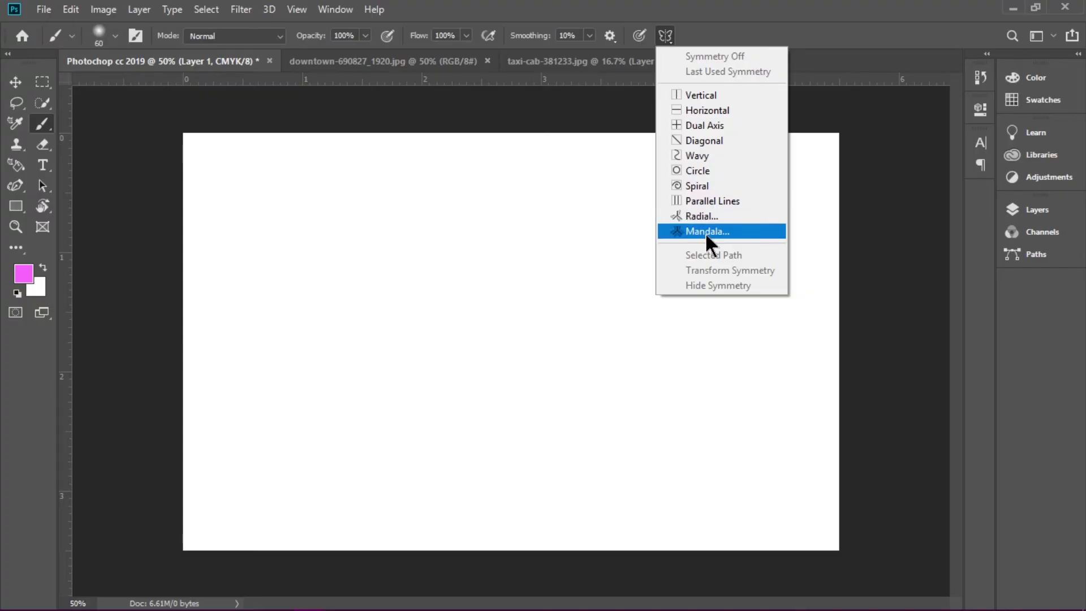
click(710, 123)
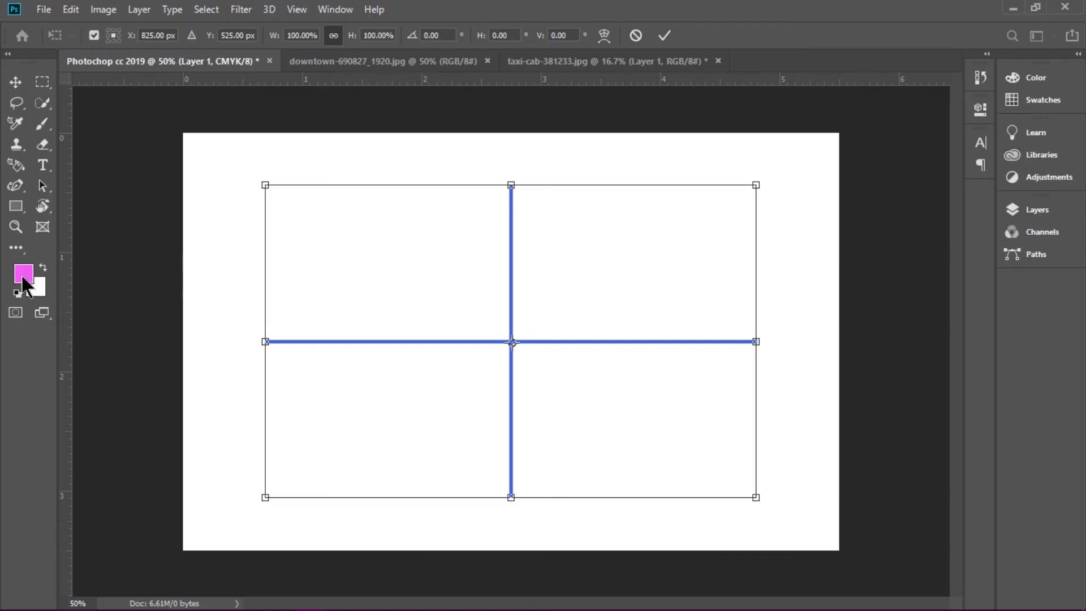
key(Return)
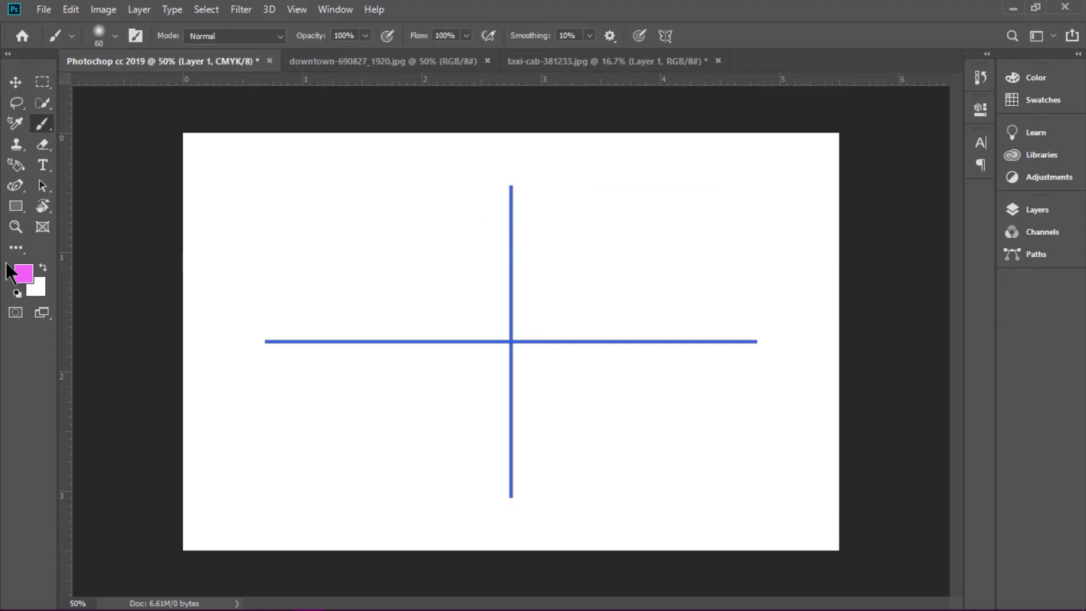
- Set the foreground colour to blue 0062ff
click(24, 274)
click(562, 294)
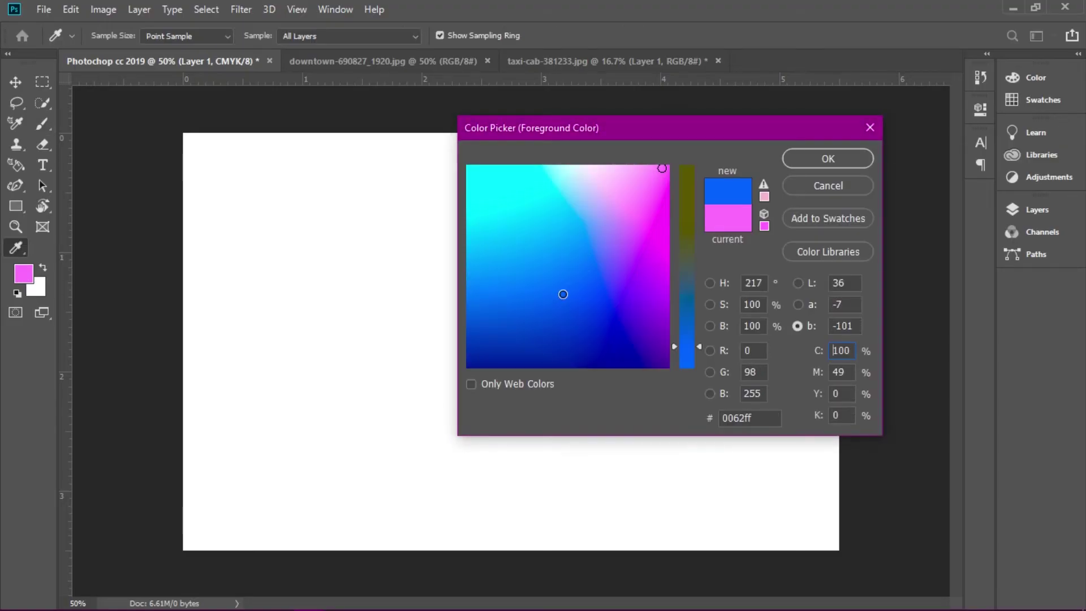
click(825, 160)
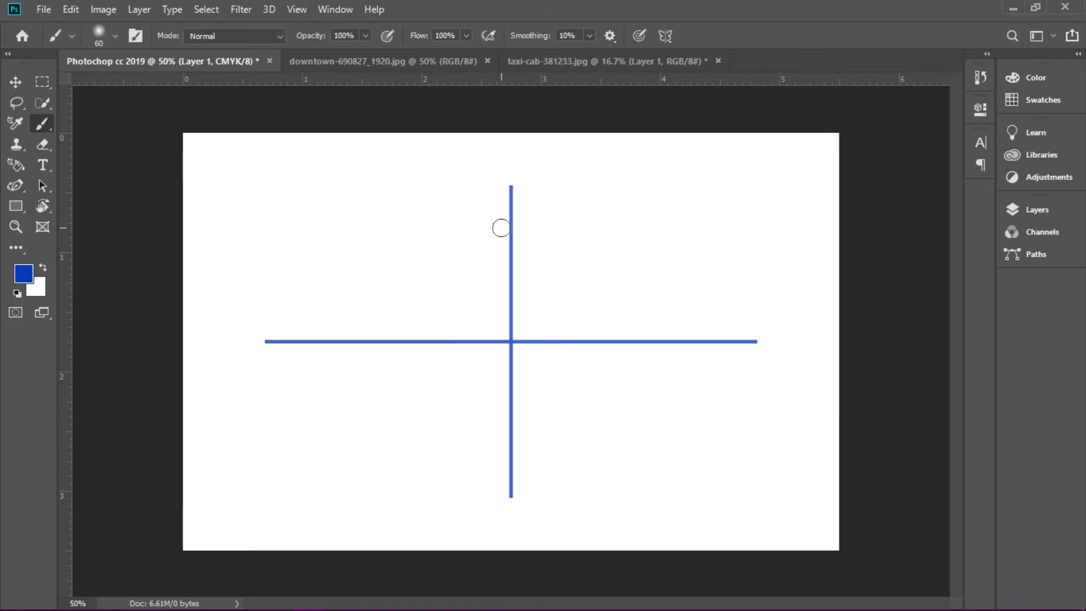
- Reduce the soft brush to 20 px and paint a curved symmetrical stroke near the axis crossing
key(bracketleft)
key(bracketleft)
mouse_move(500, 326)
mouse_down()
mouse_move(479, 230)
mouse_move(443, 309)
mouse_up()
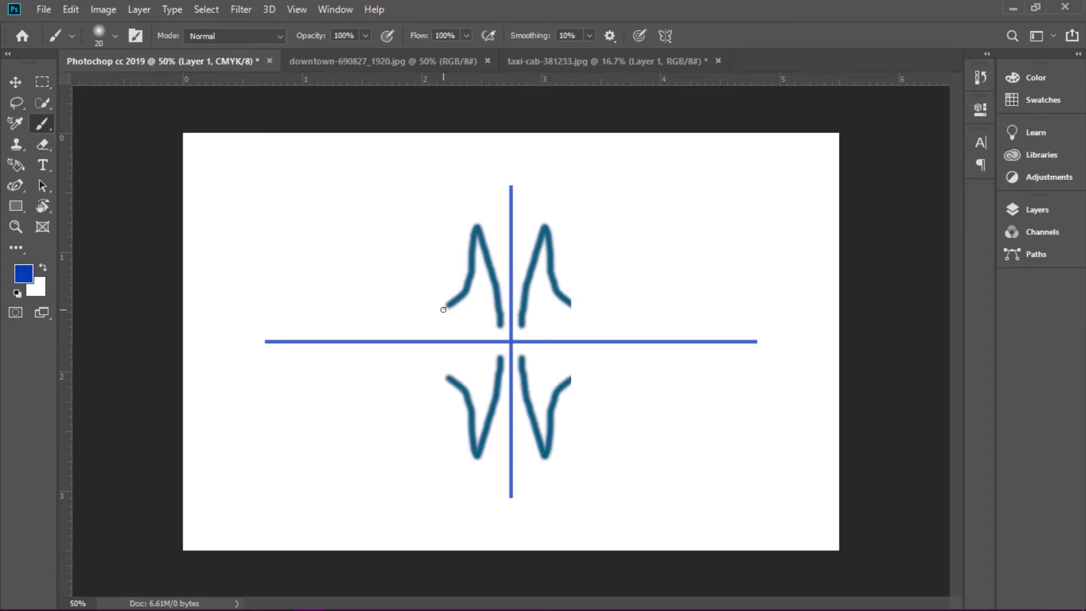
- Switch to a hard round 20 px brush and paint a freehand symmetrical pattern of looping strokes across the canvas
click(114, 37)
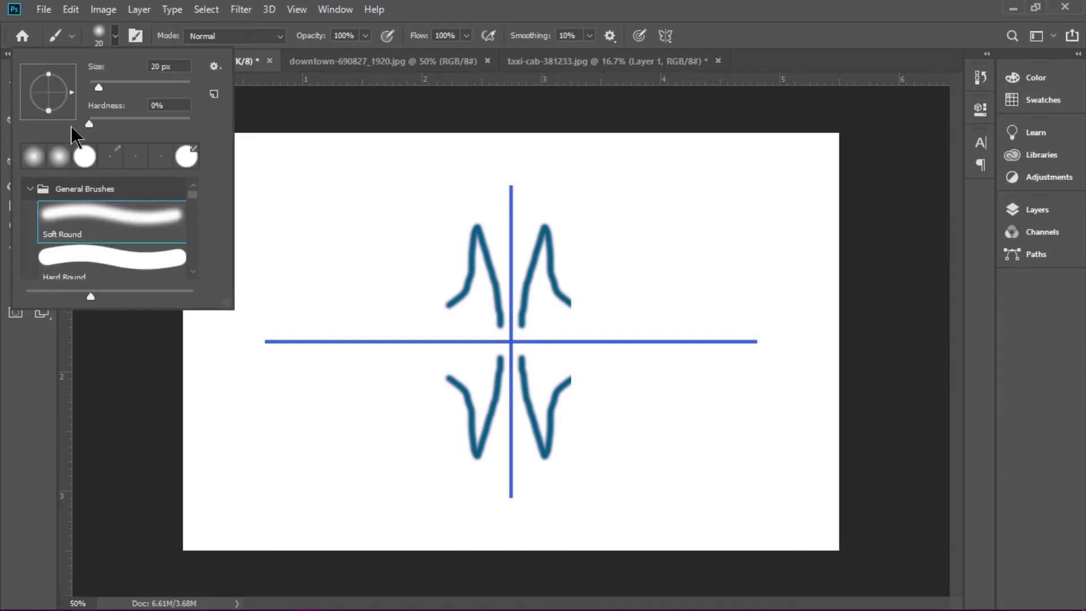
double_click(81, 164)
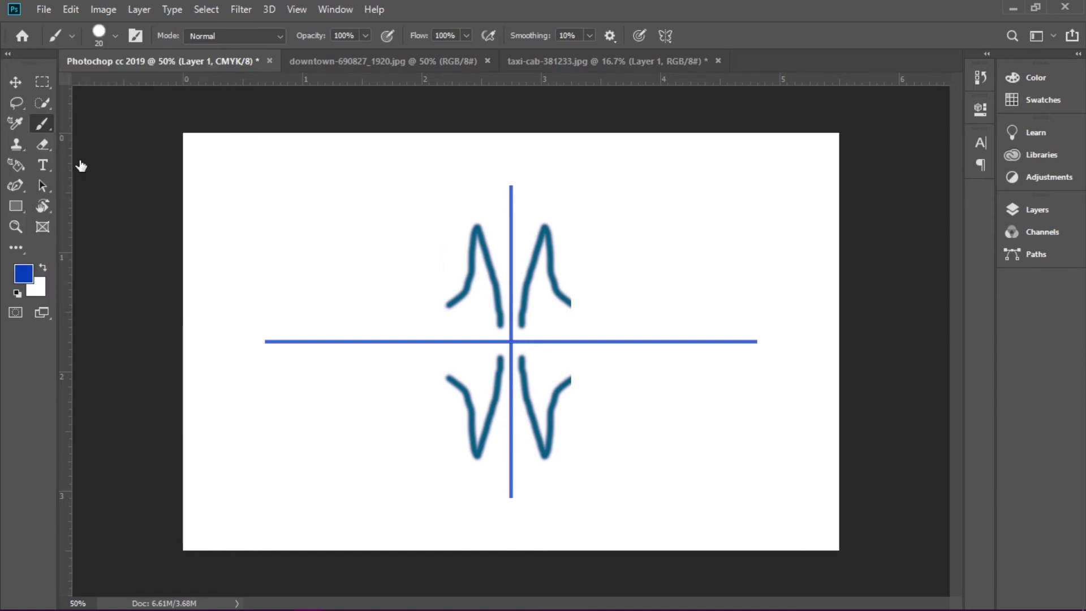
mouse_move(483, 310)
mouse_down()
mouse_move(423, 221)
mouse_move(415, 404)
mouse_move(407, 344)
mouse_move(432, 326)
mouse_move(466, 326)
mouse_move(295, 241)
mouse_move(299, 210)
mouse_move(333, 350)
mouse_move(331, 402)
mouse_move(371, 475)
mouse_move(423, 195)
mouse_move(434, 421)
mouse_move(466, 552)
mouse_move(448, 159)
mouse_move(461, 201)
mouse_move(469, 91)
mouse_move(464, 199)
mouse_move(363, 165)
mouse_up()
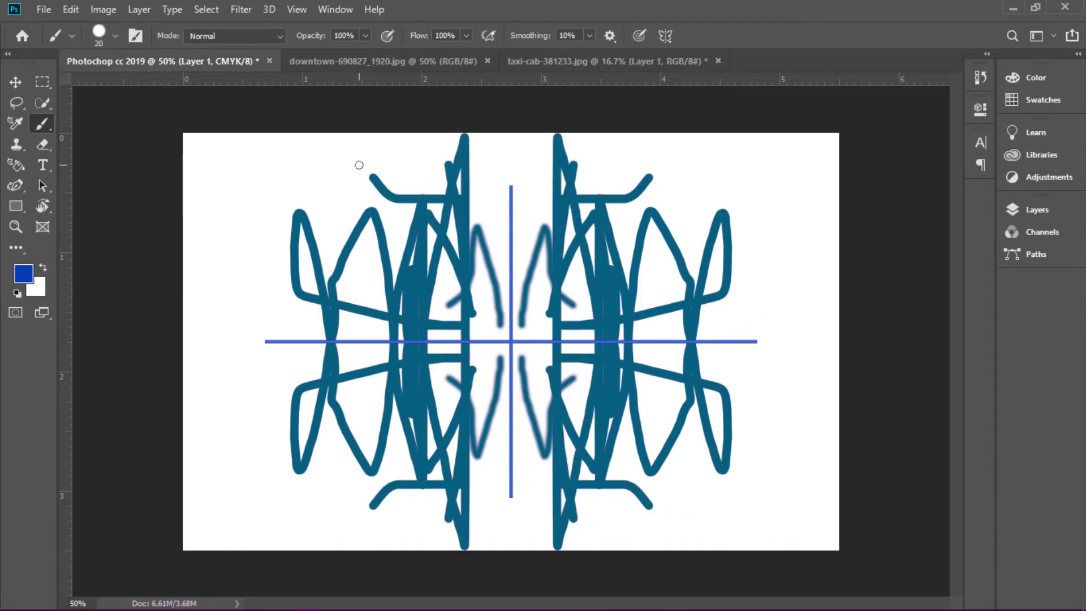
- Delete the layer holding the dual-axis painted pattern, leaving only the white canvas
key(v)
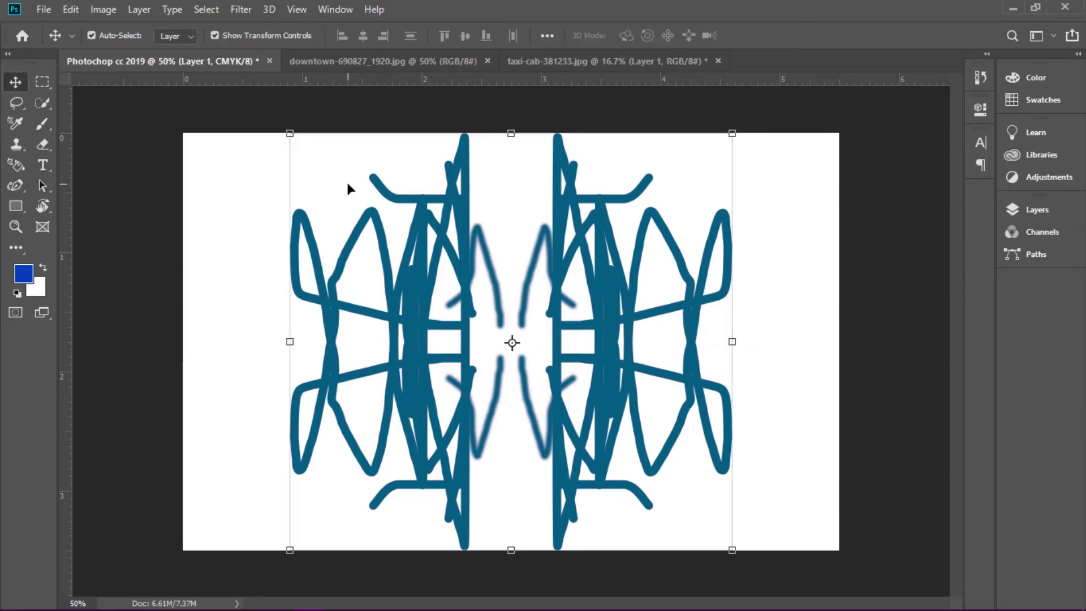
key(ctrl)
key(Delete)
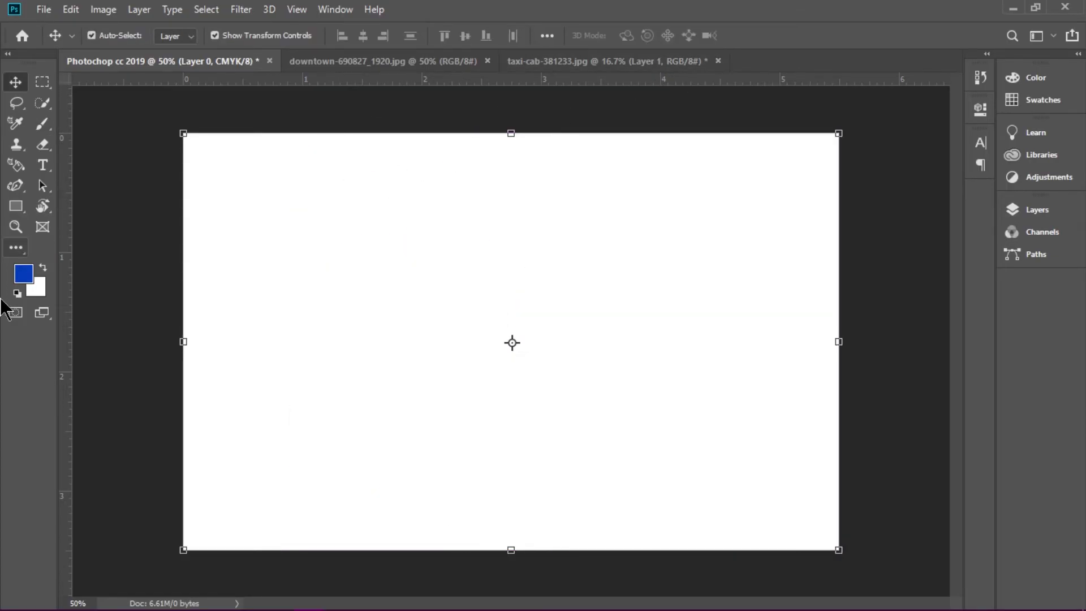
- Turn on Mandala painting symmetry for the brush and commit its axes at the centre of the canvas
click(43, 130)
click(665, 35)
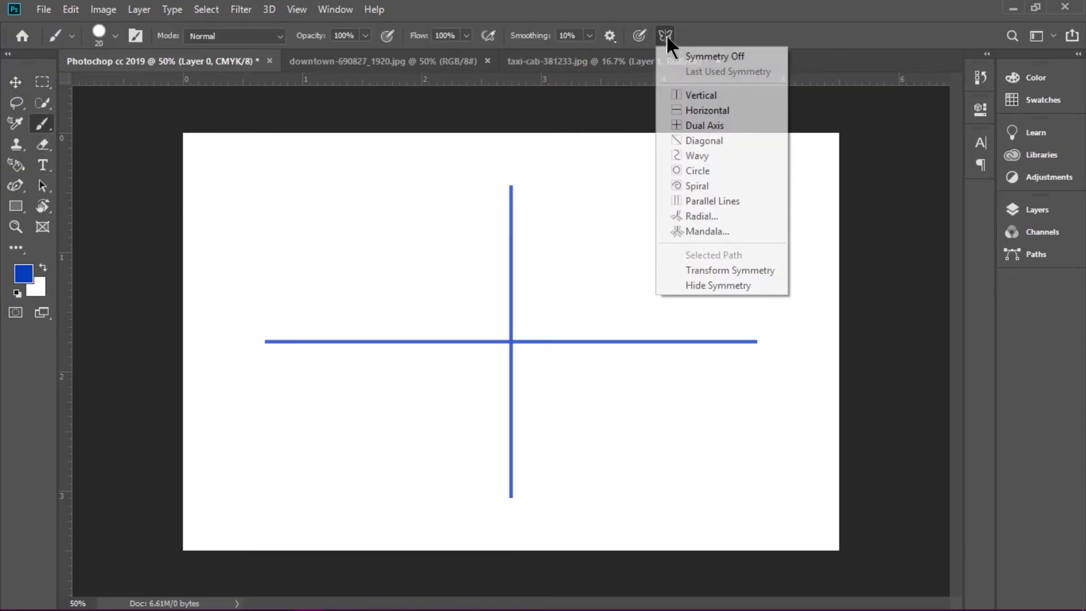
click(712, 232)
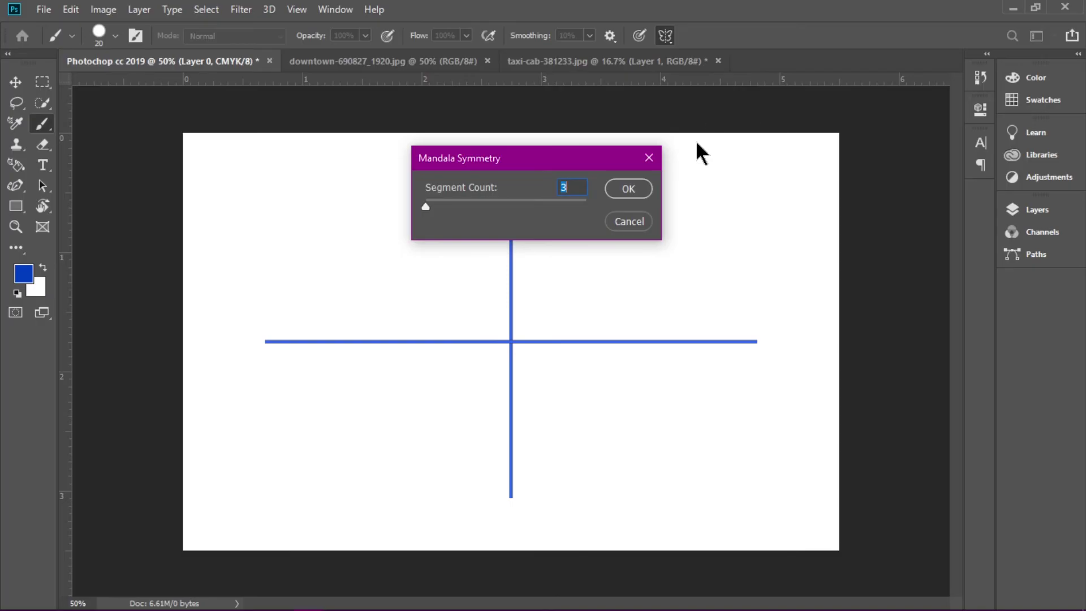
click(622, 193)
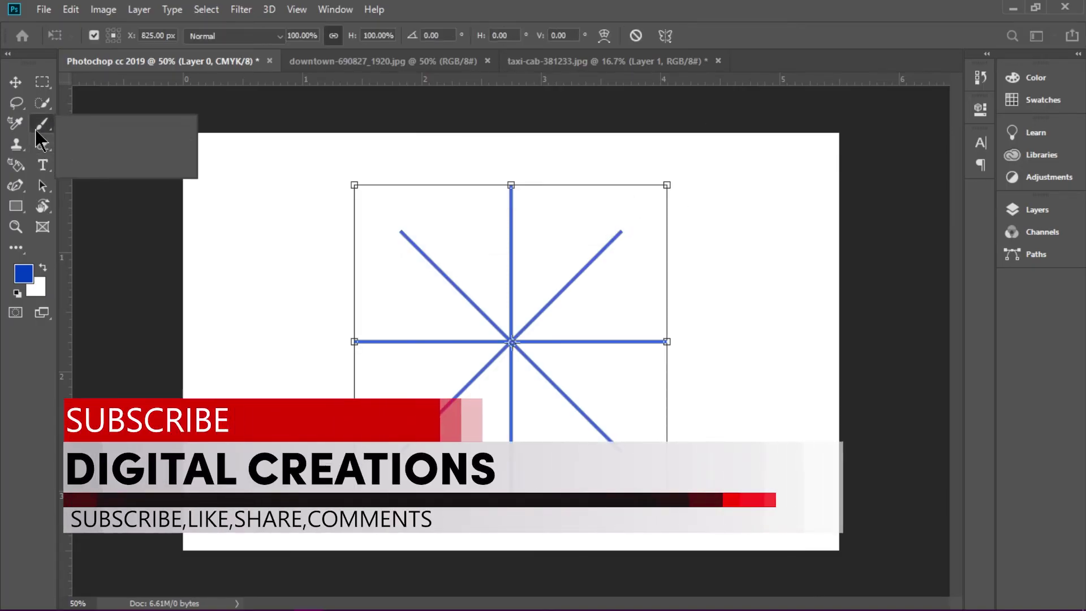
click(97, 120)
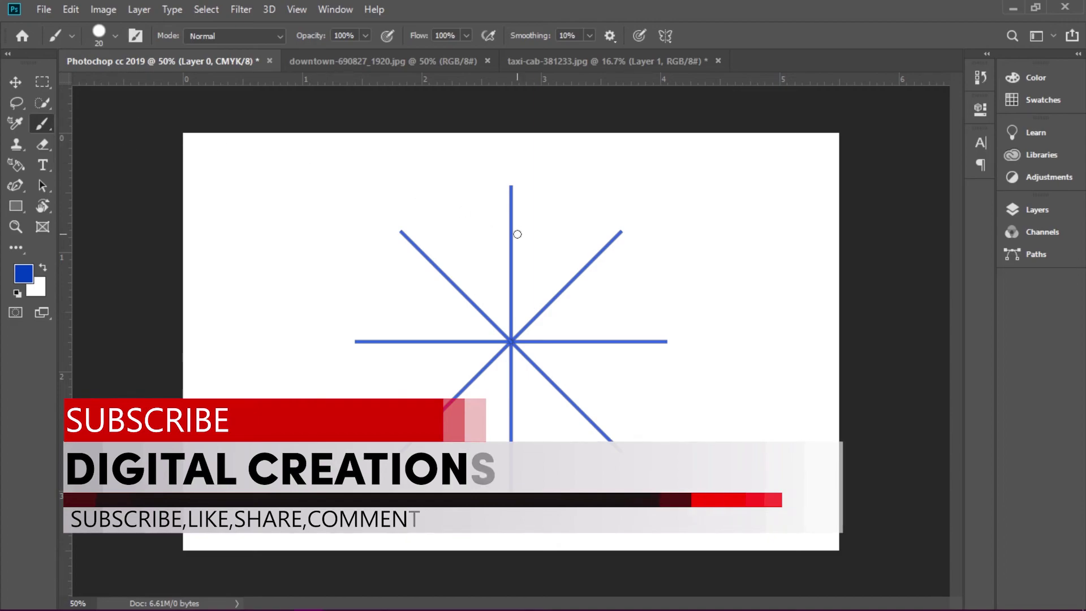
- Paint a freehand mandala of dots, crossing strokes and large petals in blue with the hard round 20 px brush
right_click(487, 242)
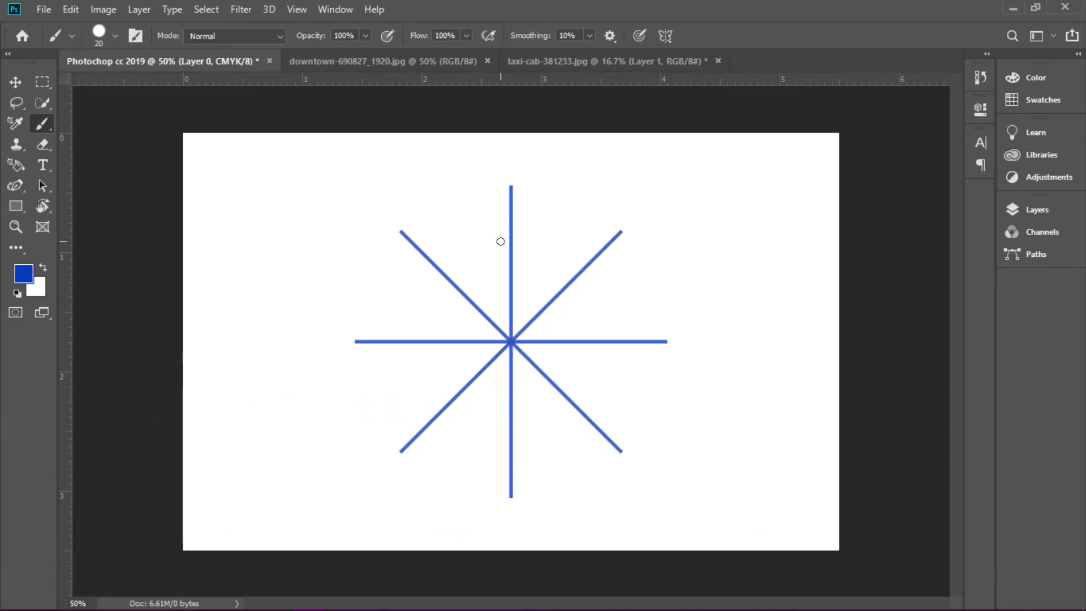
right_click(487, 242)
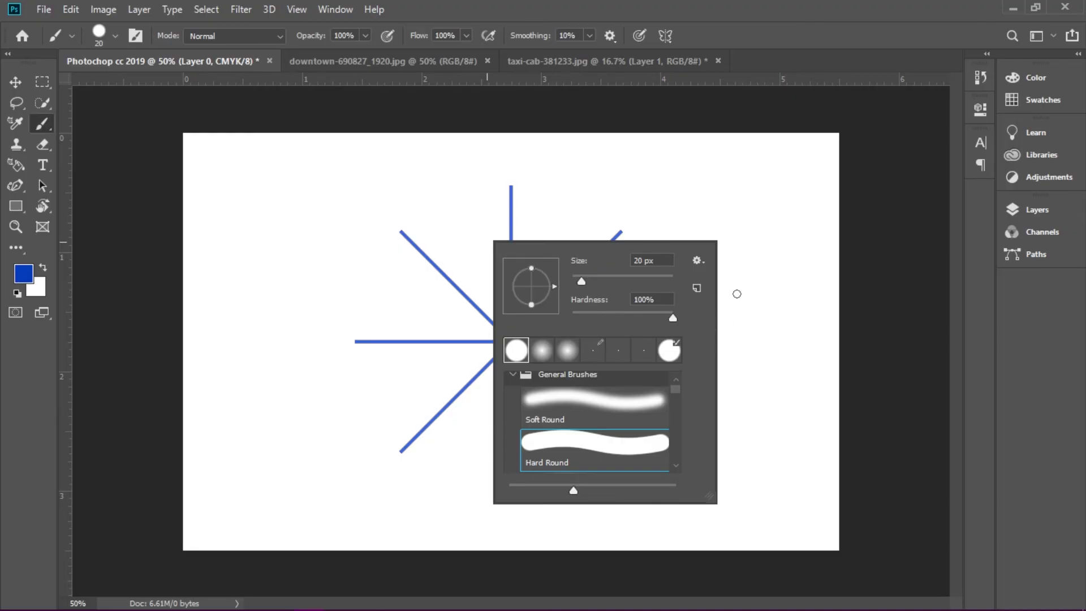
click(497, 210)
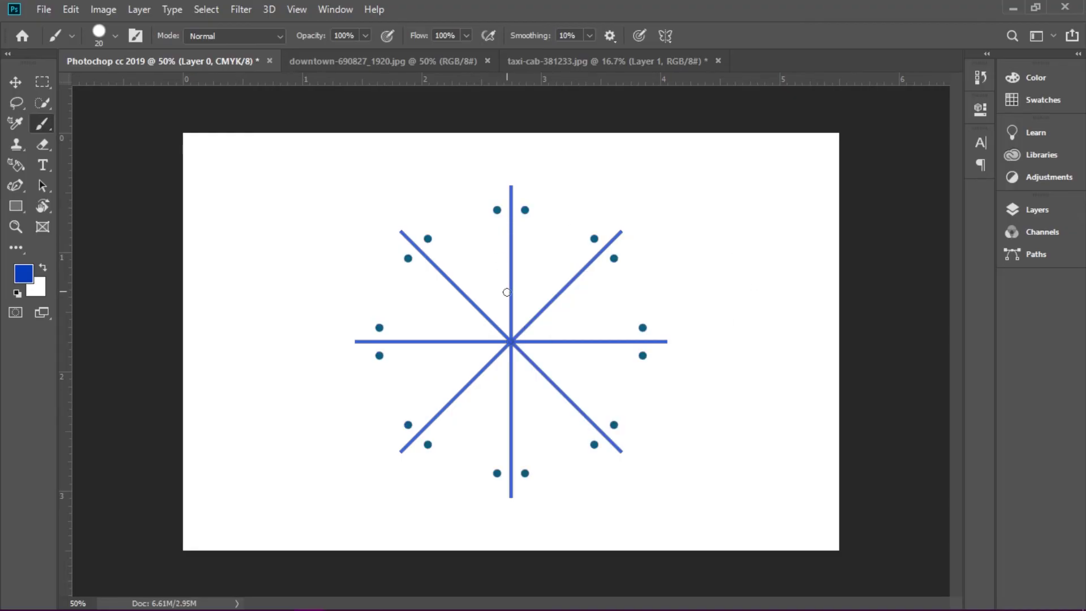
mouse_move(503, 292)
mouse_down()
mouse_move(485, 215)
mouse_move(496, 328)
mouse_move(436, 189)
mouse_move(473, 442)
mouse_move(322, 194)
mouse_move(294, 113)
mouse_move(167, 71)
mouse_move(342, 336)
mouse_move(483, 263)
mouse_move(489, 283)
mouse_move(422, 280)
mouse_up()
mouse_move(68, 325)
mouse_down()
mouse_move(19, 274)
mouse_move(328, 257)
mouse_move(340, 243)
mouse_move(303, 287)
mouse_move(428, 355)
mouse_move(19, 277)
mouse_move(296, 293)
mouse_move(345, 249)
mouse_move(325, 209)
mouse_move(431, 323)
mouse_up()
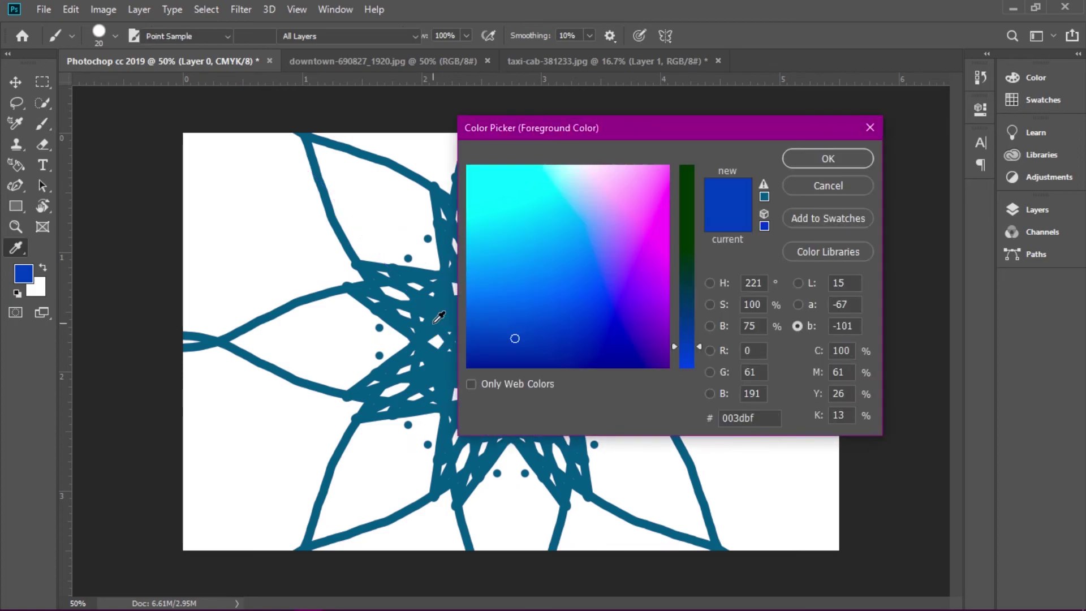
- Set the foreground colour to magenta fd00ff and paint a dense star-shaped pattern around the mandala's centre
click(647, 234)
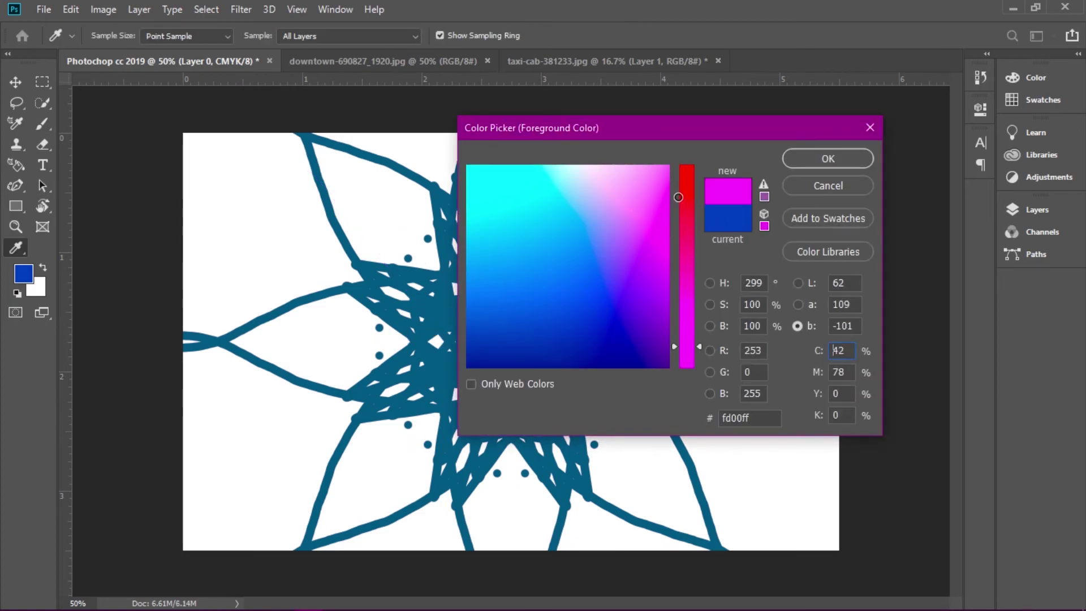
click(828, 158)
mouse_move(475, 292)
mouse_down()
mouse_move(461, 274)
mouse_move(430, 317)
mouse_move(444, 336)
mouse_move(349, 320)
mouse_move(478, 355)
mouse_move(415, 346)
mouse_move(430, 317)
mouse_move(396, 331)
mouse_move(362, 324)
mouse_move(413, 339)
mouse_move(728, 266)
mouse_move(333, 341)
mouse_move(343, 337)
mouse_up()
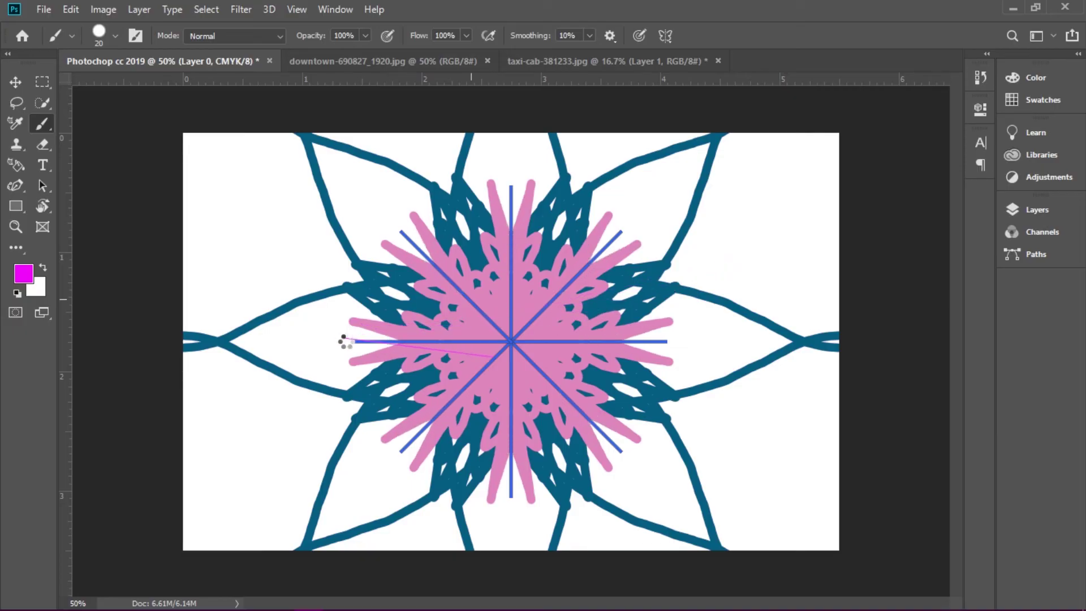
- Switch to the Pencil tool and try drawing thin 1 px magenta symmetrical lines over the mandala
key(v)
click(41, 125)
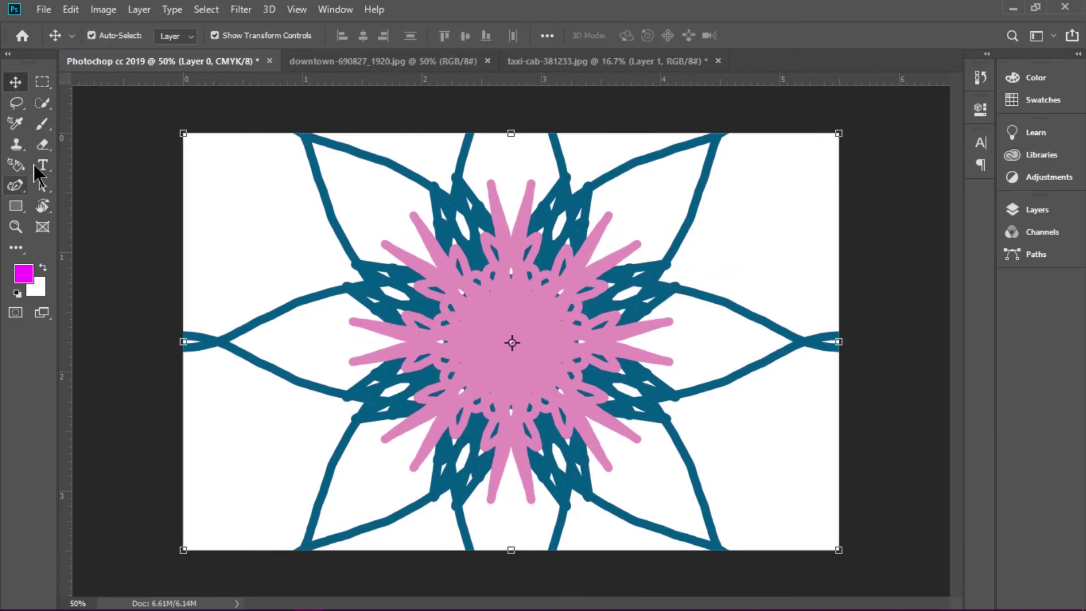
click(82, 138)
mouse_move(347, 199)
mouse_down()
mouse_move(517, 473)
mouse_move(530, 261)
mouse_move(582, 144)
mouse_move(504, 427)
mouse_move(428, 543)
mouse_move(654, 179)
mouse_move(115, 503)
mouse_move(6, 371)
mouse_move(9, 247)
mouse_move(21, 272)
mouse_move(472, 445)
mouse_move(514, 471)
mouse_move(446, 434)
mouse_move(520, 423)
mouse_move(510, 347)
mouse_move(519, 261)
mouse_move(551, 218)
mouse_move(438, 387)
mouse_move(588, 192)
mouse_move(427, 504)
mouse_move(696, 542)
mouse_move(308, 290)
mouse_move(835, 373)
mouse_move(1033, 232)
mouse_up()
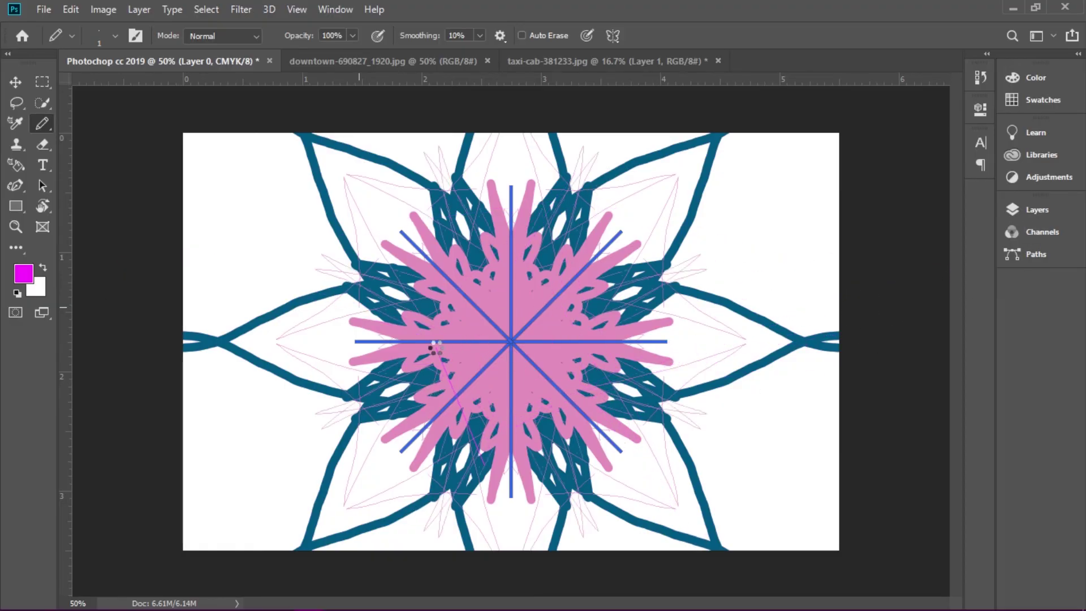
- Set the foreground colour to red and draw thin 1 px symmetrical pencil lines across the whole canvas
click(395, 411)
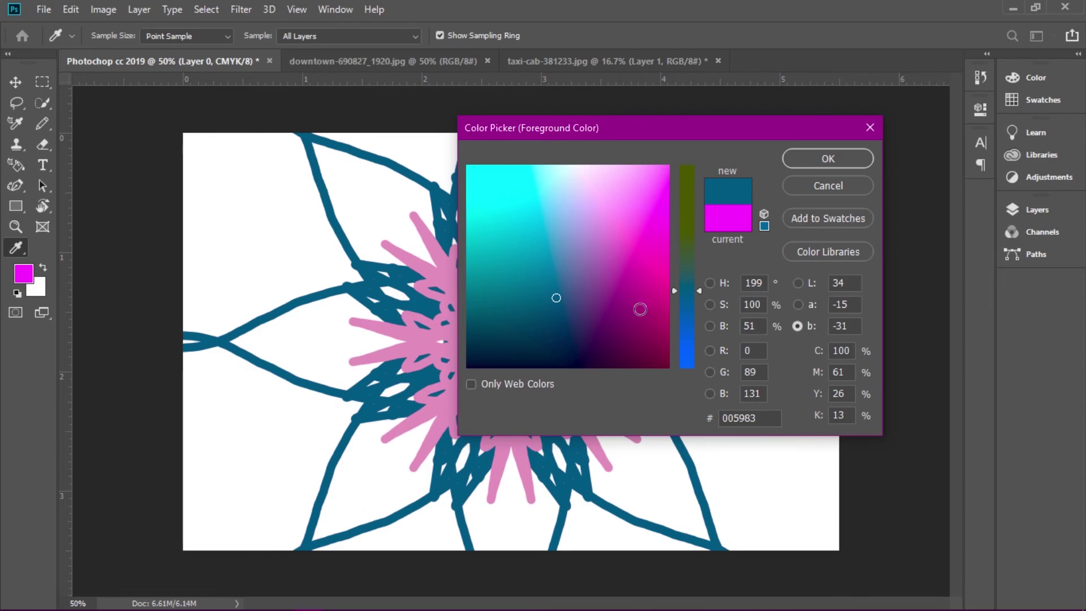
click(691, 365)
click(691, 200)
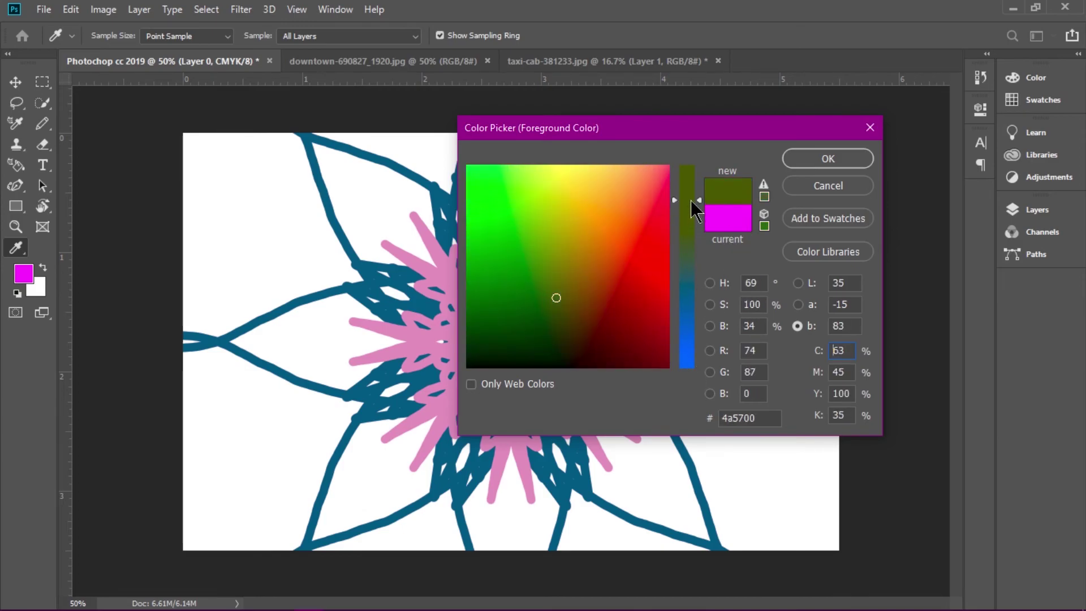
click(663, 274)
click(828, 158)
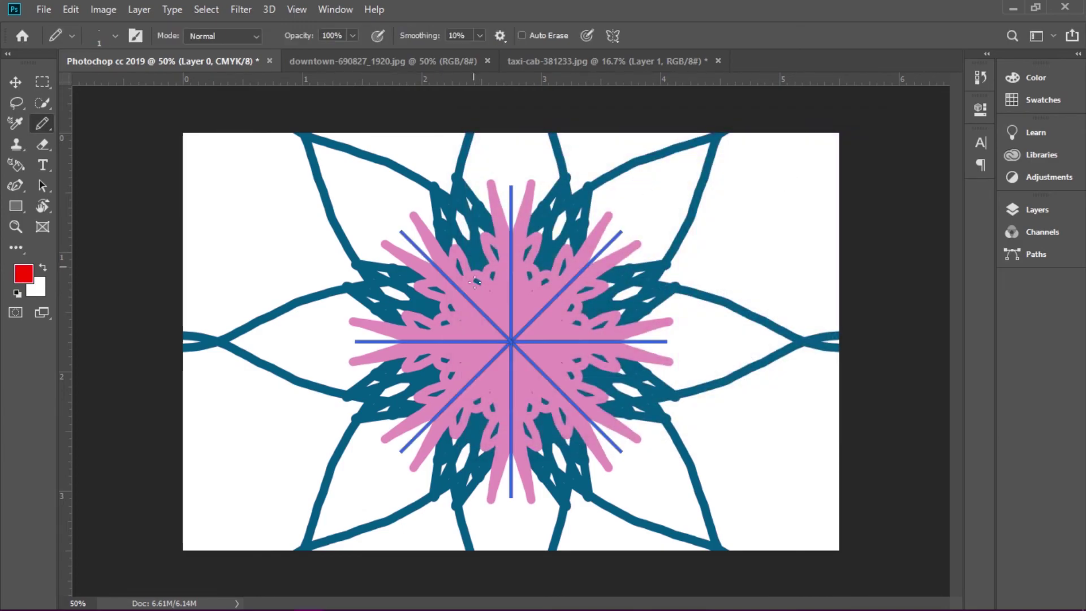
mouse_move(254, 606)
mouse_down()
mouse_move(271, 79)
mouse_move(458, 402)
mouse_move(124, 136)
mouse_move(396, 290)
mouse_move(551, 431)
mouse_move(378, 287)
mouse_move(304, 245)
mouse_move(918, 257)
mouse_move(1044, 207)
mouse_move(592, 304)
mouse_move(339, 304)
mouse_move(336, 263)
mouse_up()
key(v)
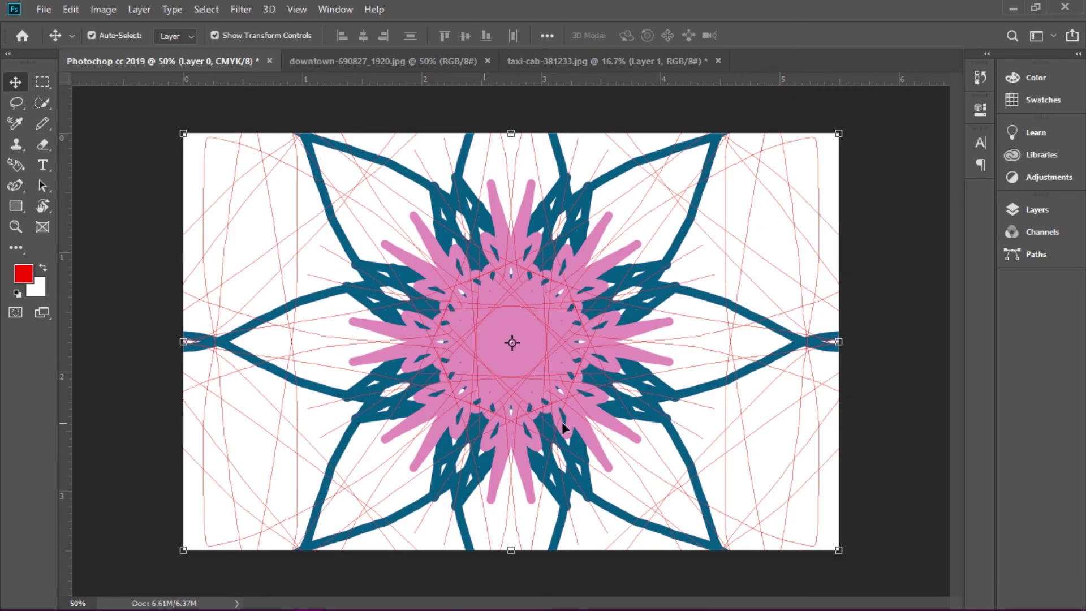
- Convert the portrait photo's Background into a regular layer named Photoshop with a Red colour label, Normal mode and 100% opacity
click(1038, 210)
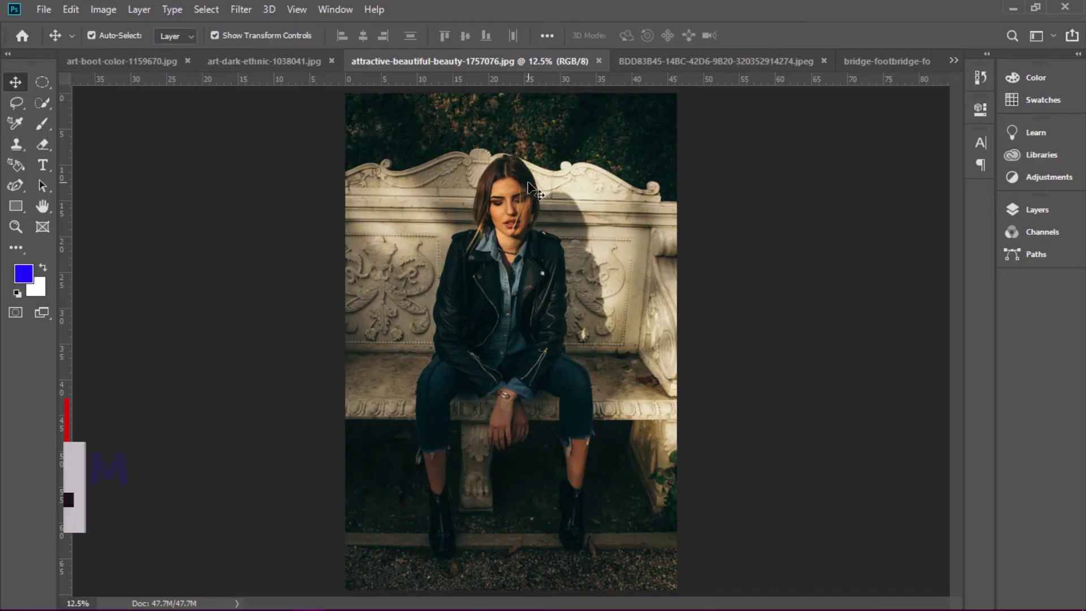
click(1059, 210)
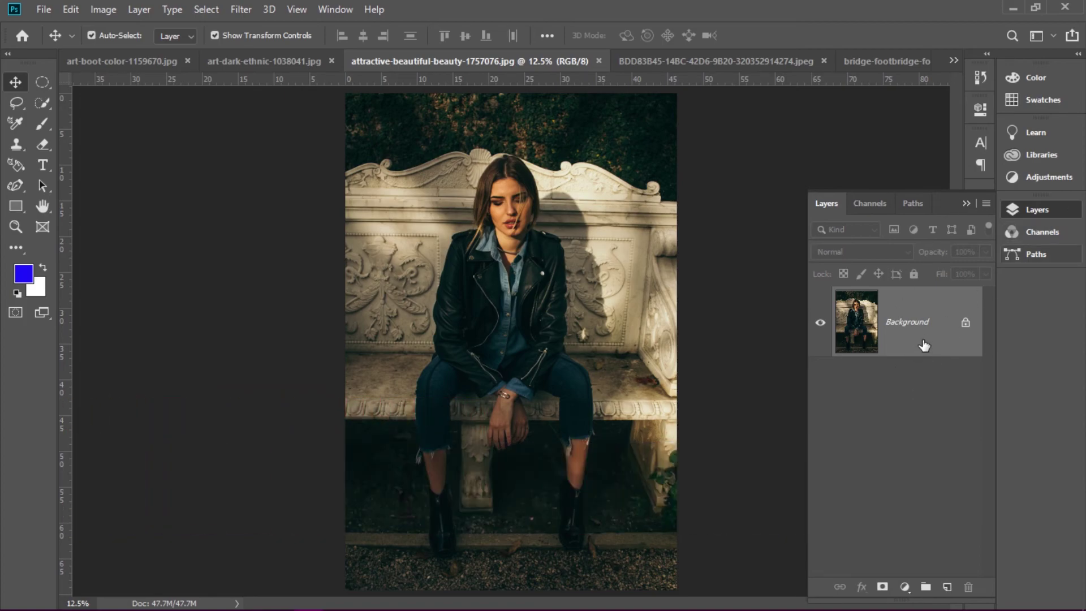
double_click(924, 345)
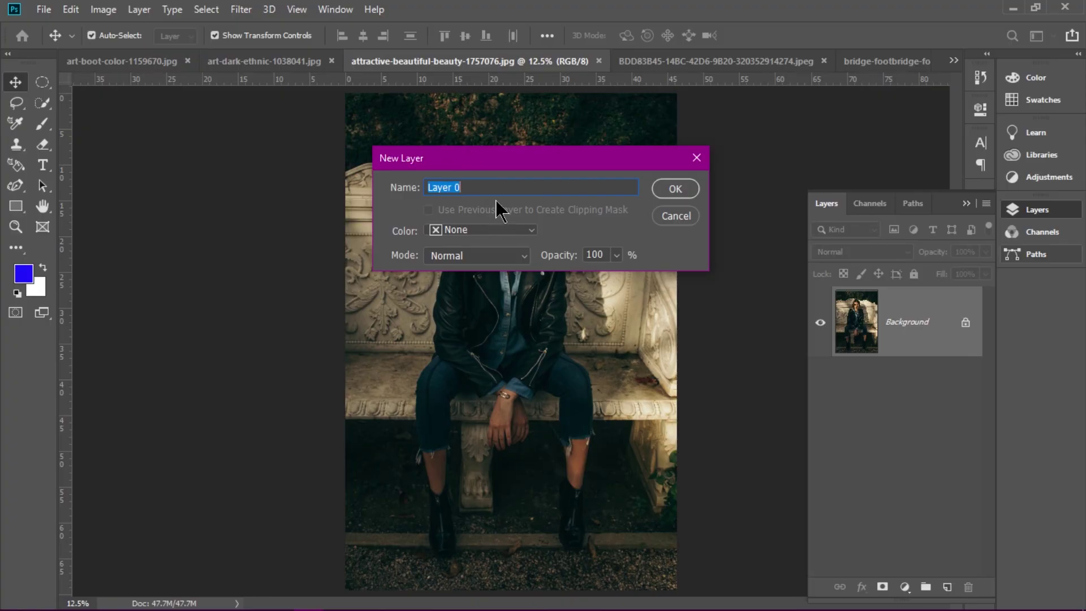
text(Photoshop)
click(496, 231)
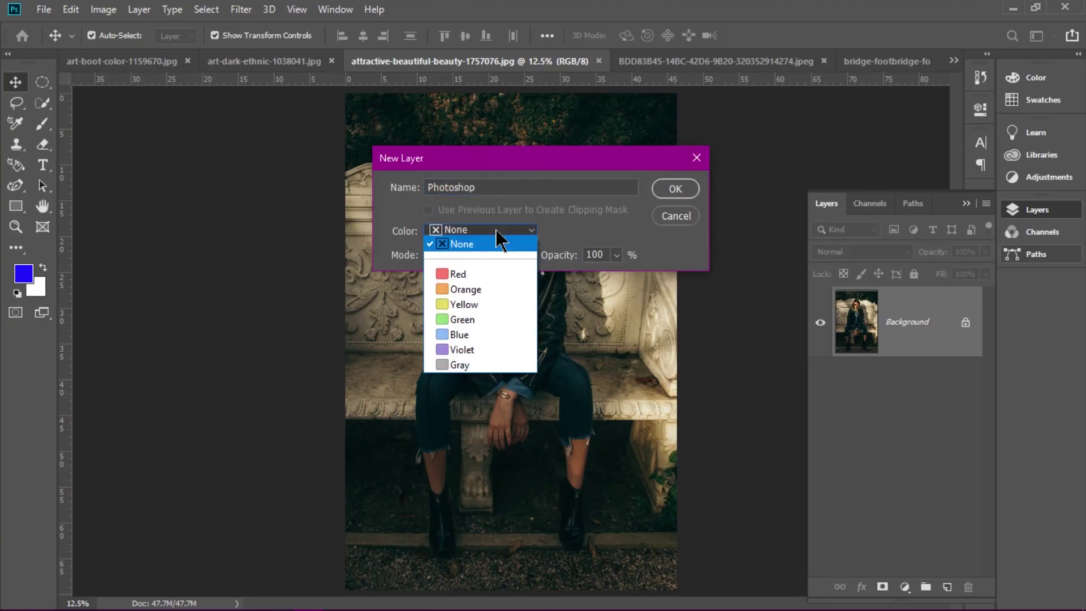
click(471, 279)
click(481, 261)
click(598, 227)
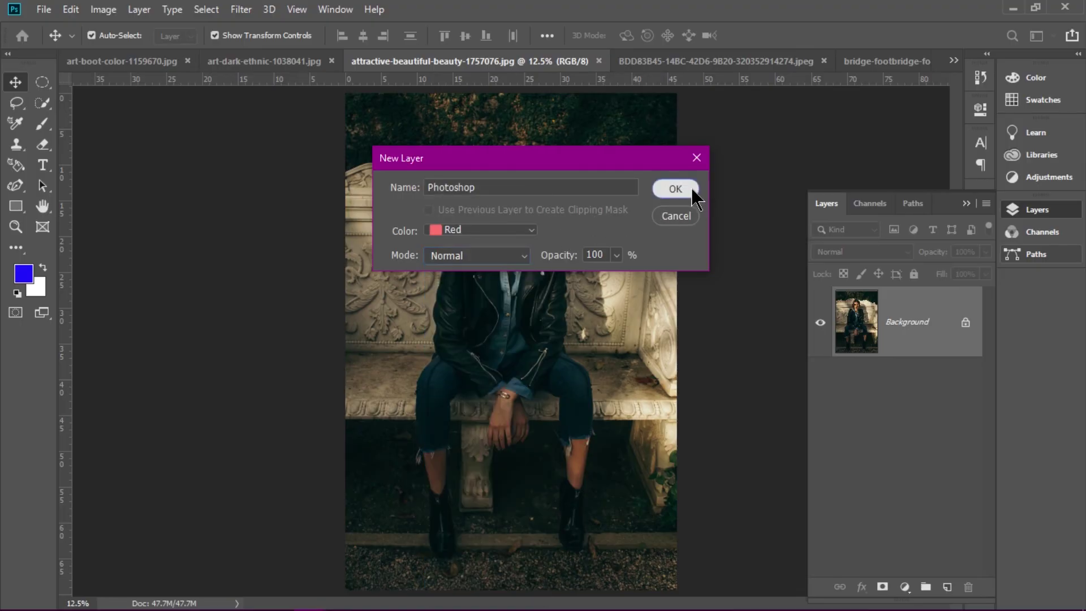
click(675, 189)
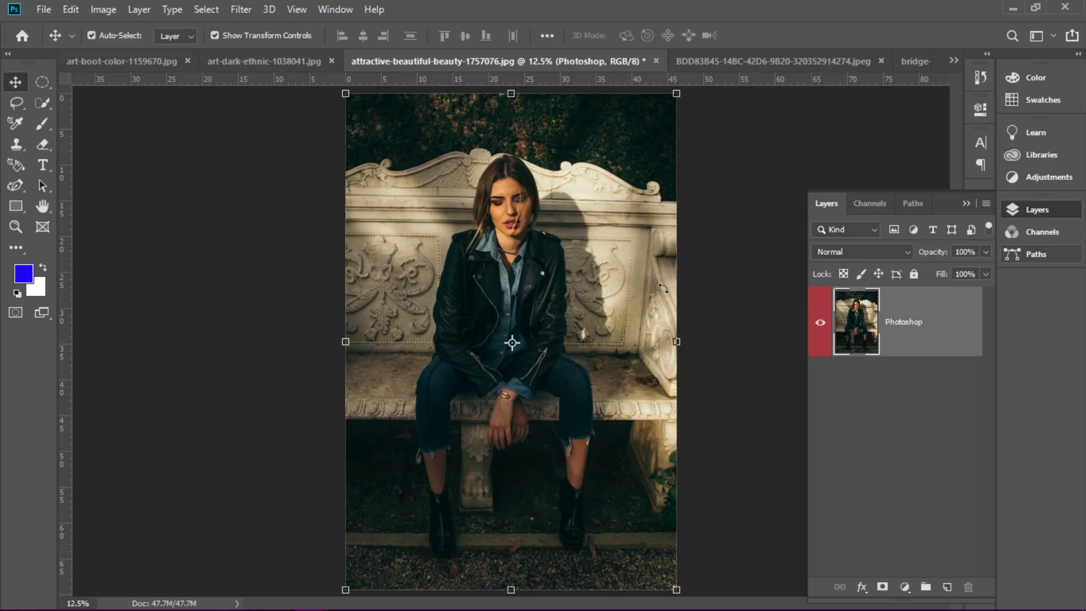
click(966, 203)
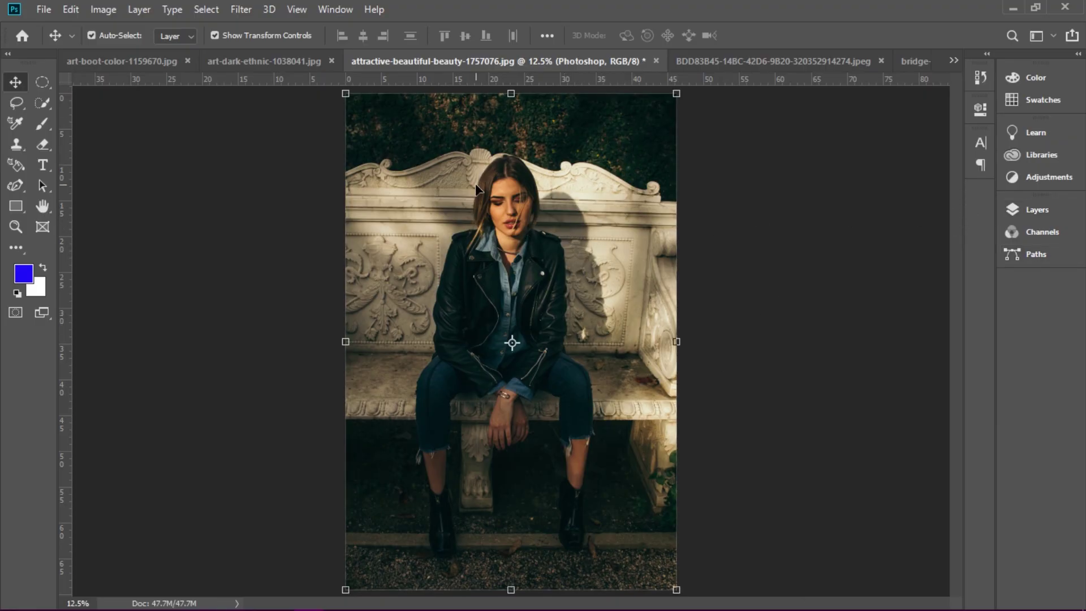
- Undo the conversion of the Background layer, then redo it
click(1038, 209)
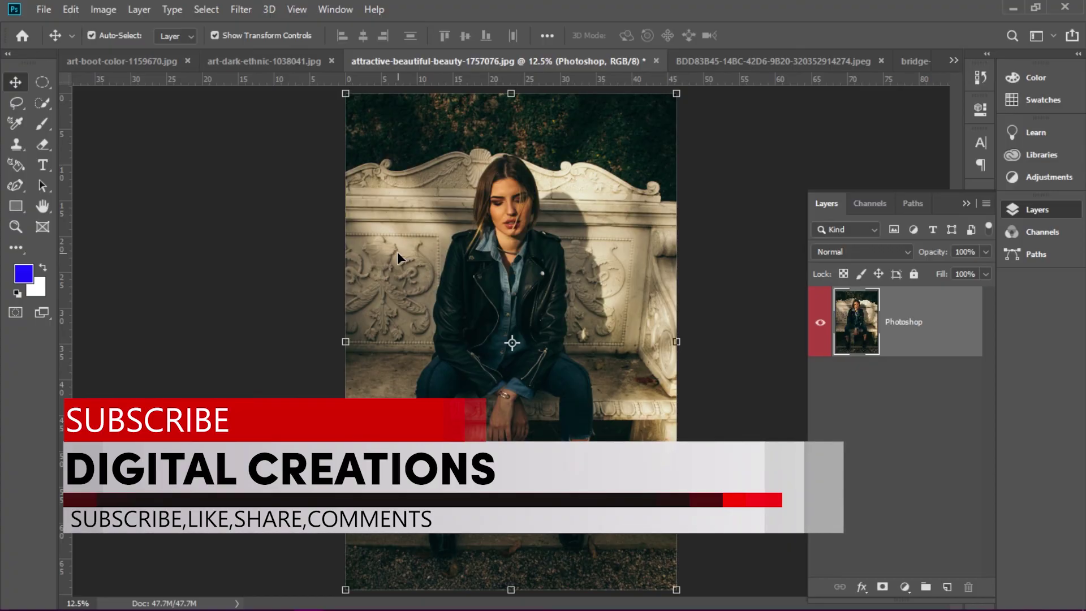
click(70, 9)
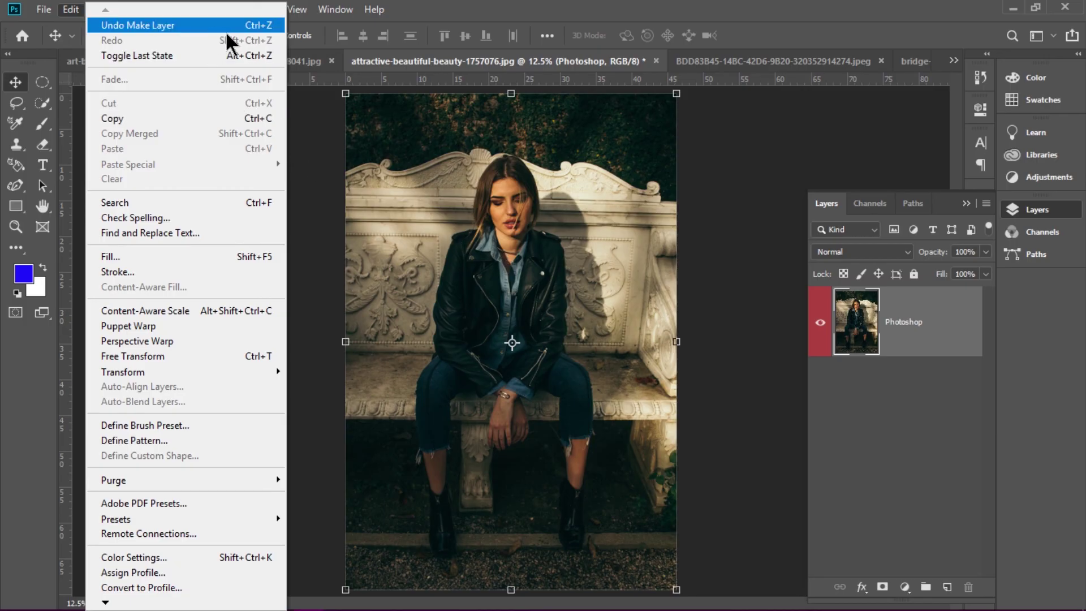
click(437, 246)
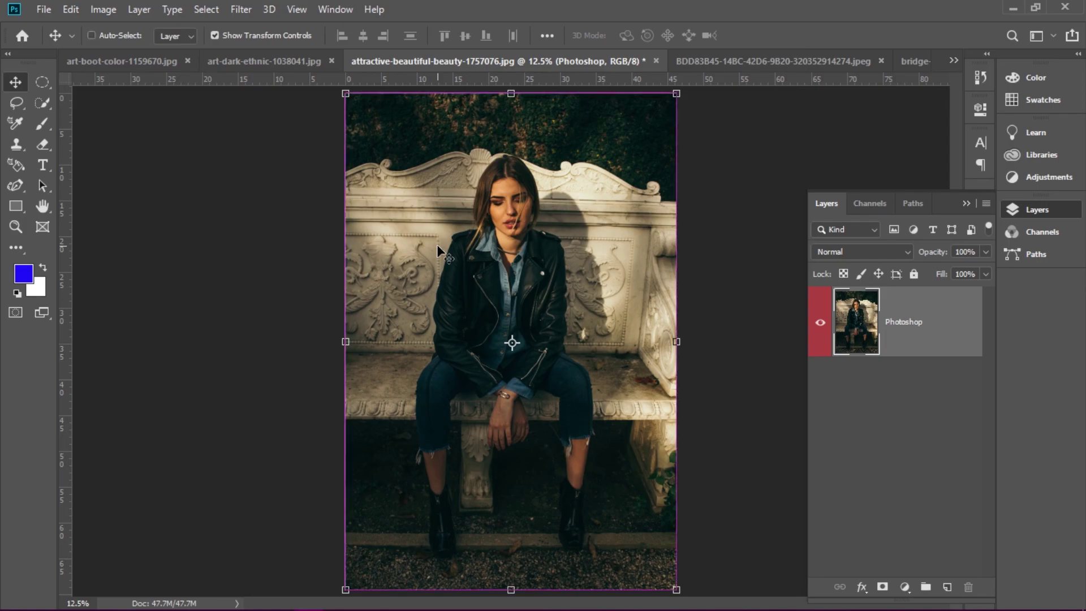
key(ctrl+z)
key(ctrl)
key(ctrl+shift+z)
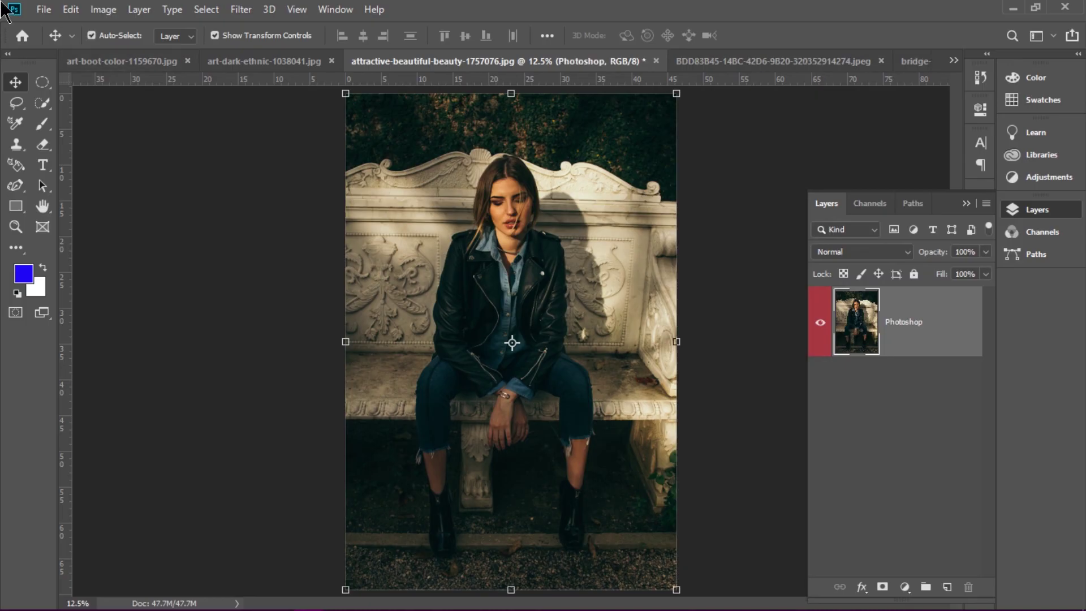
- Toggle the last state, then convert the portrait's Background into a regular layer with the default name Layer 0
click(71, 9)
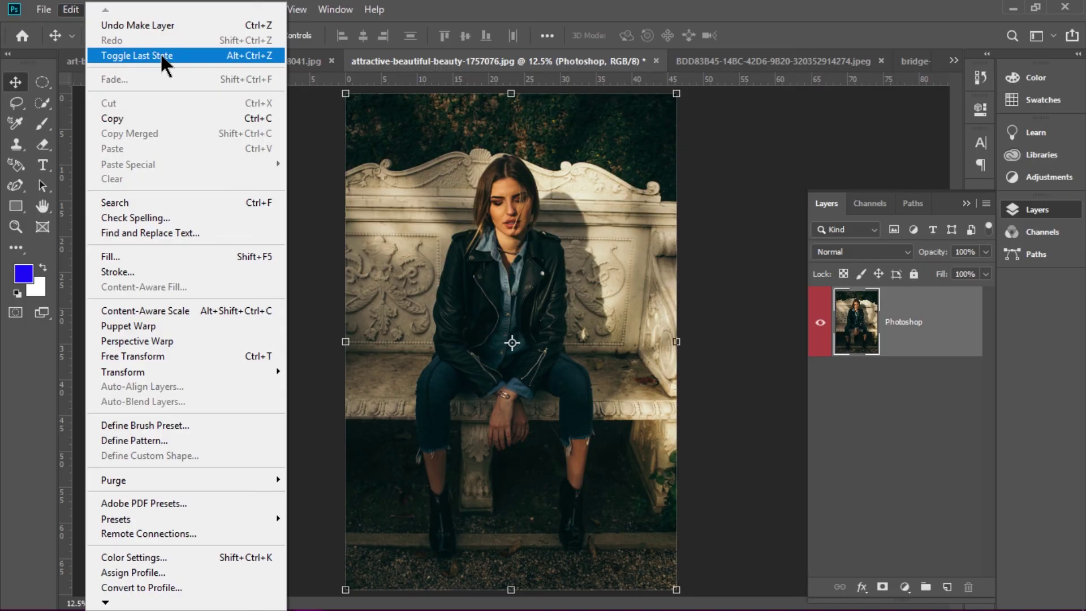
click(249, 54)
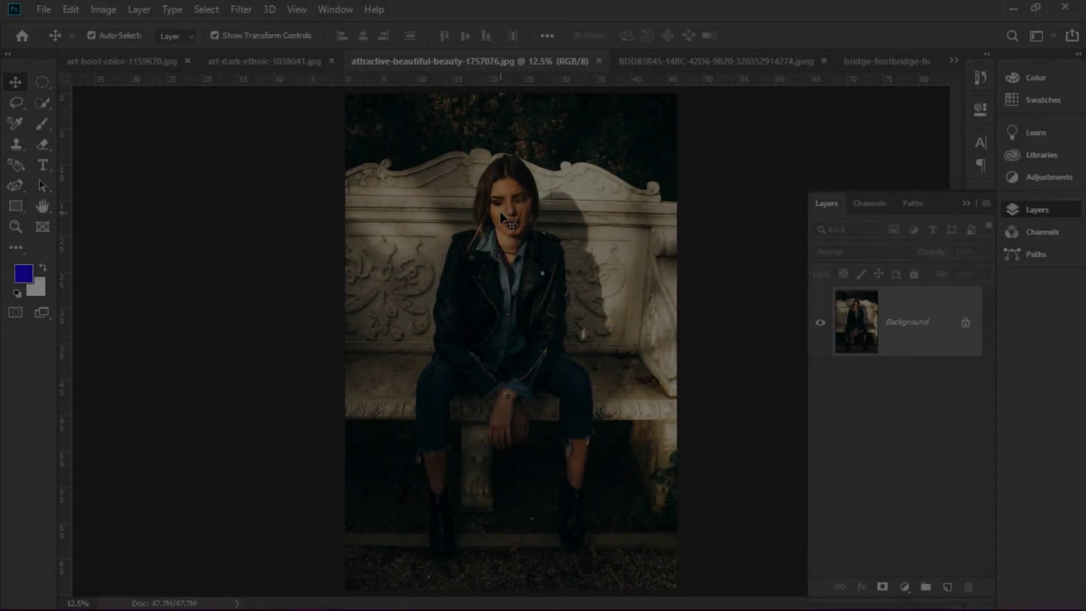
double_click(901, 331)
click(683, 189)
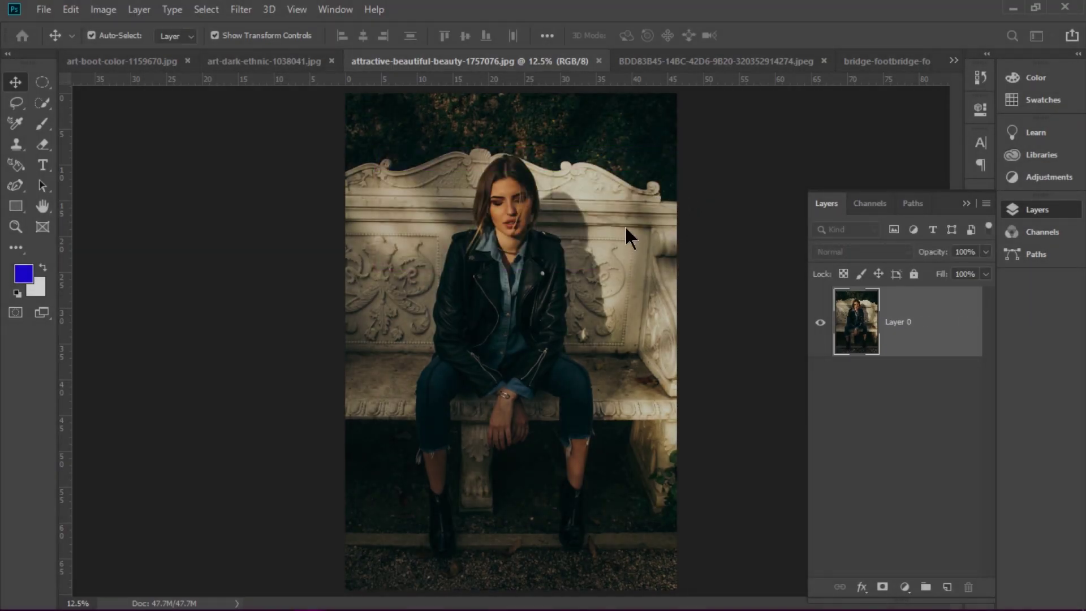